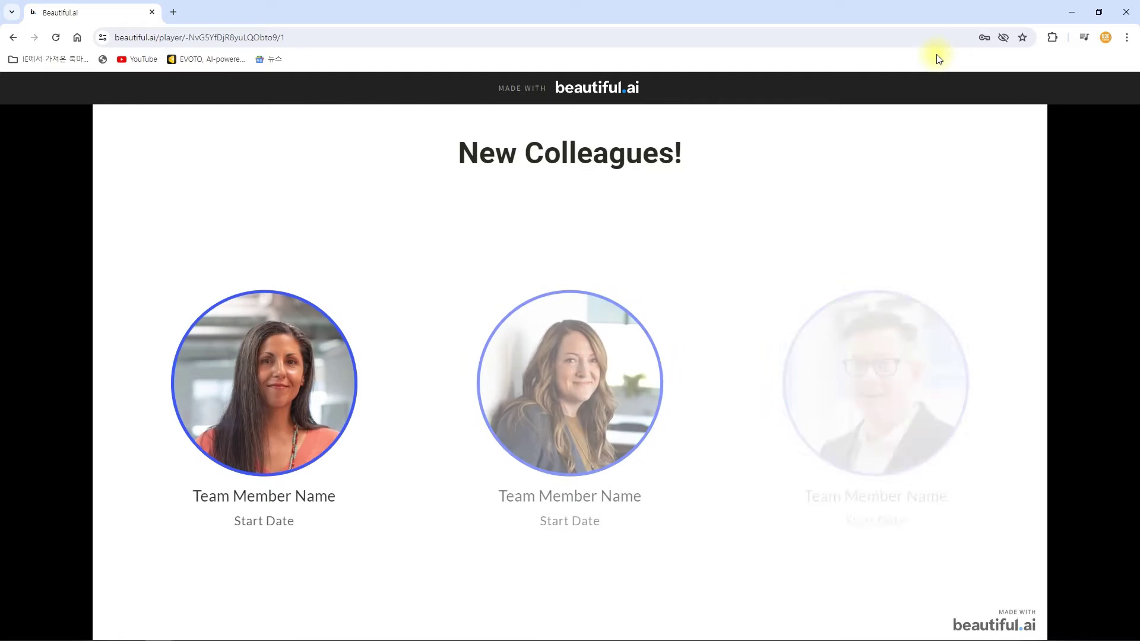
Step: Page through the sample presentation's slides, from New Colleagues to past the customer quotes, to examine its layouts and charts
{"action": "key", "text": "Right"}
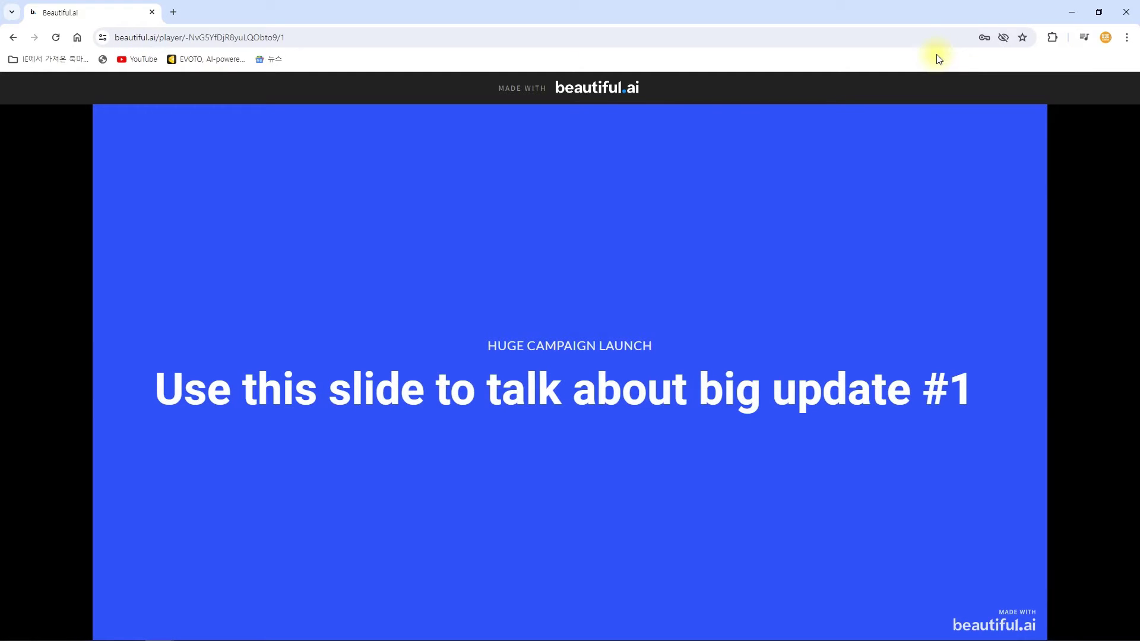
{"action": "key", "text": "Right"}
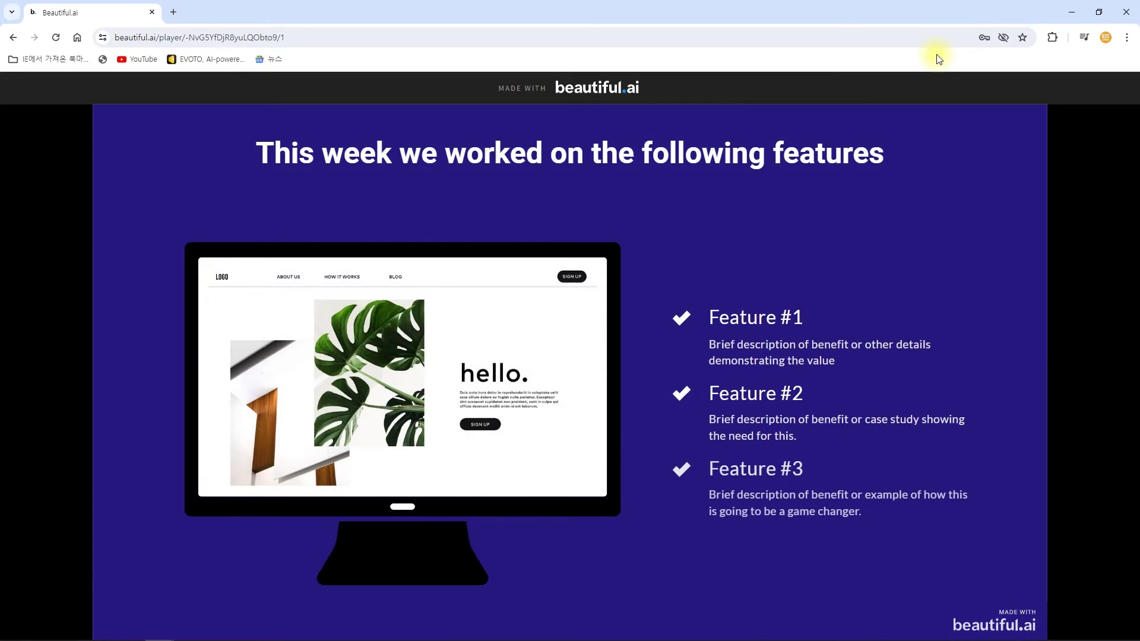
{"action": "key", "text": "Right"}
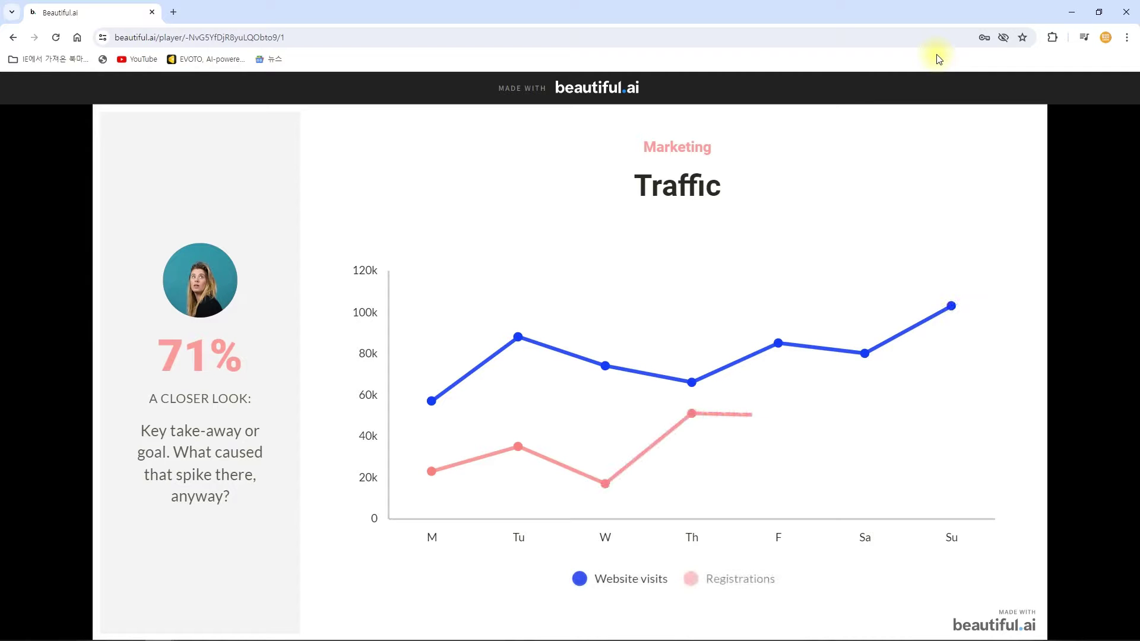
{"action": "key", "text": "Right"}
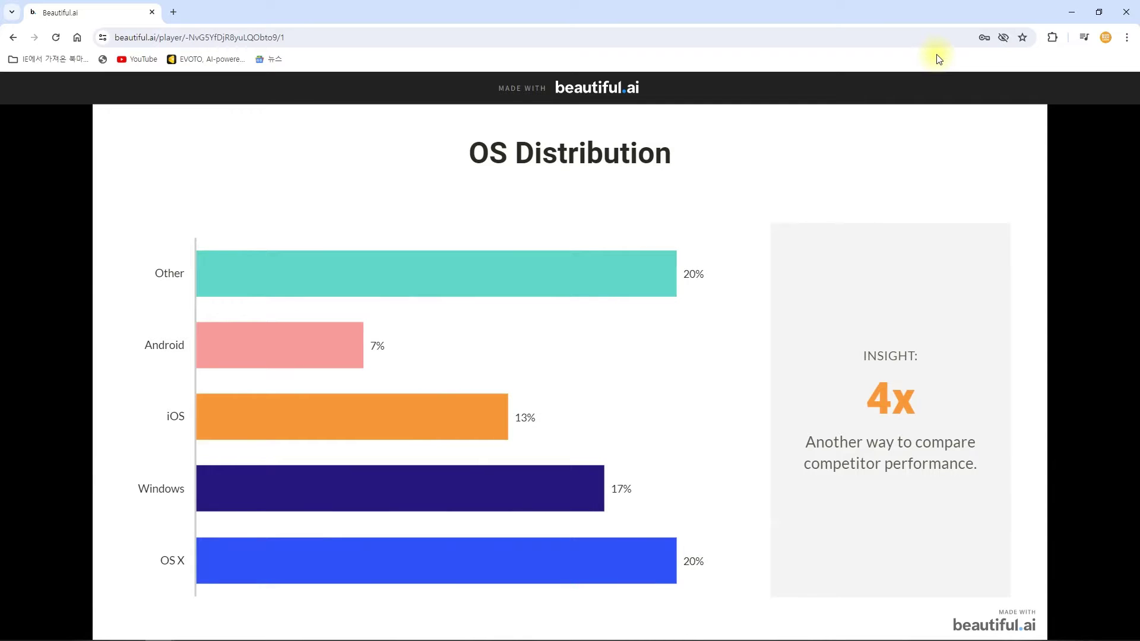
{"action": "key", "text": "Right"}
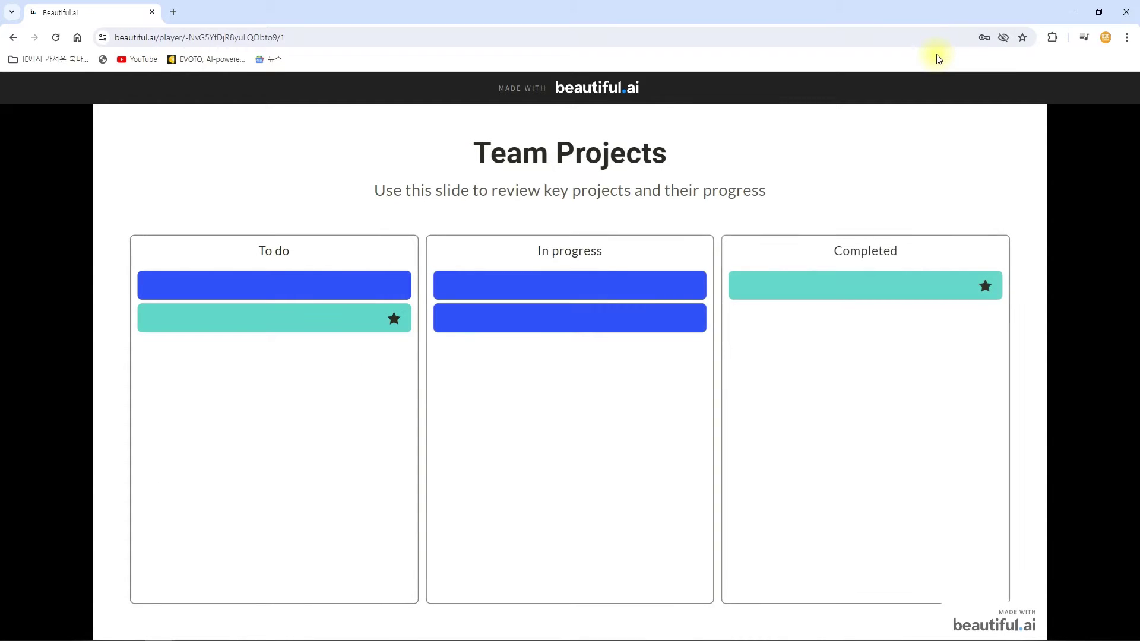
{"action": "key", "text": "Right"}
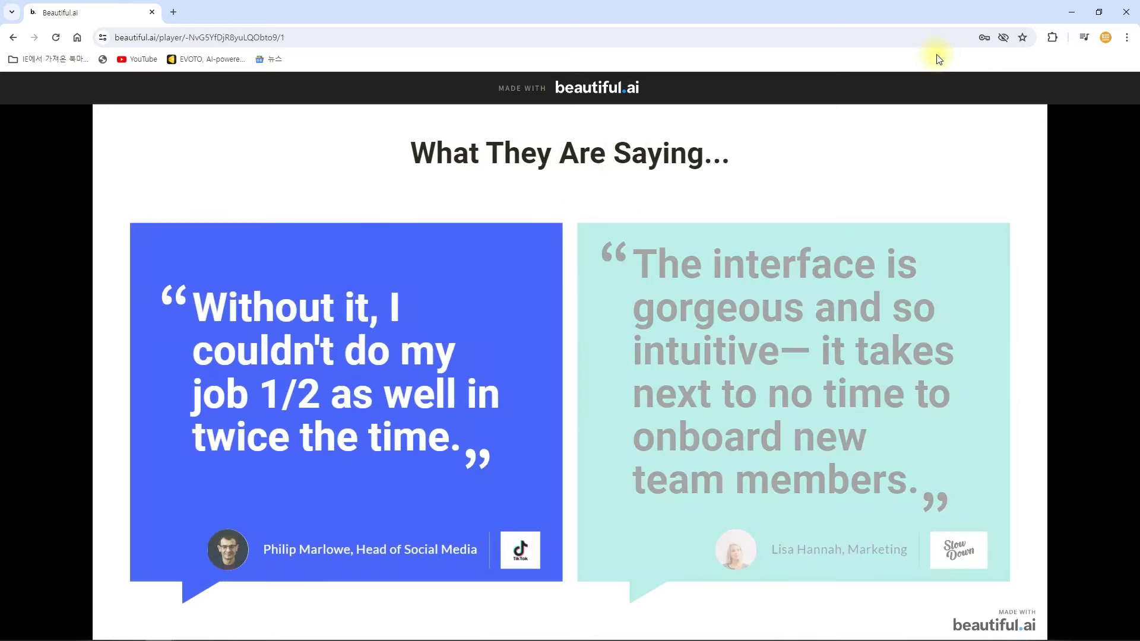
{"action": "key", "text": "Right"}
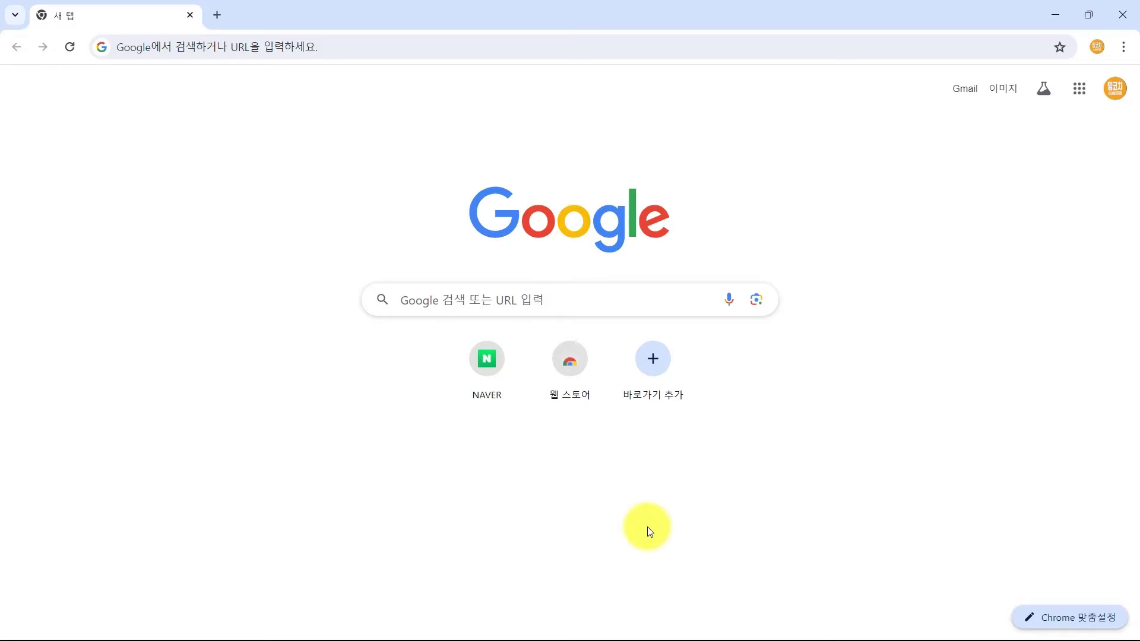
Step: Search Google for "beautiful ai" and open the official Beautiful.ai website
{"action": "left_click", "coordinate": [536, 295]}
{"action": "type", "text": "beautiful ai"}
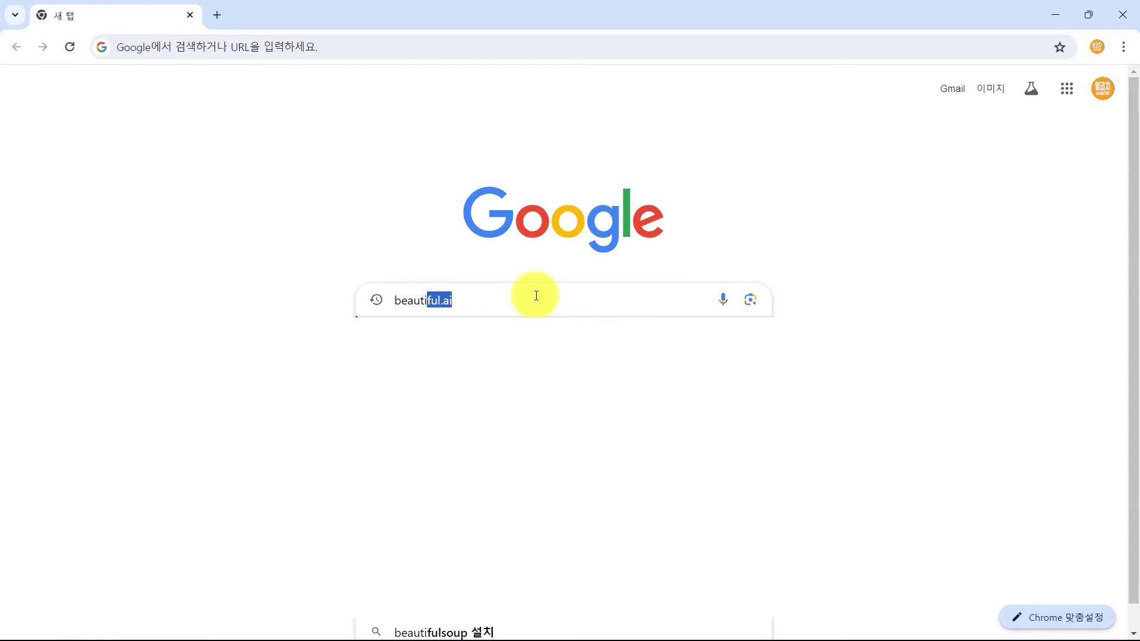
{"action": "key", "text": "Return"}
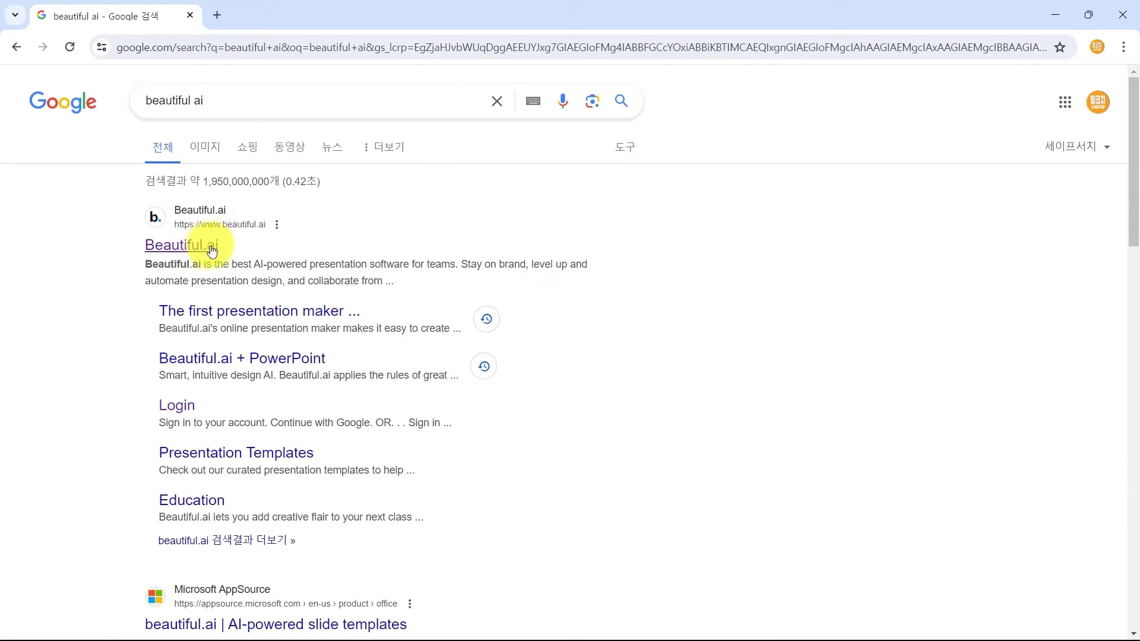
{"action": "left_click", "coordinate": [206, 251]}
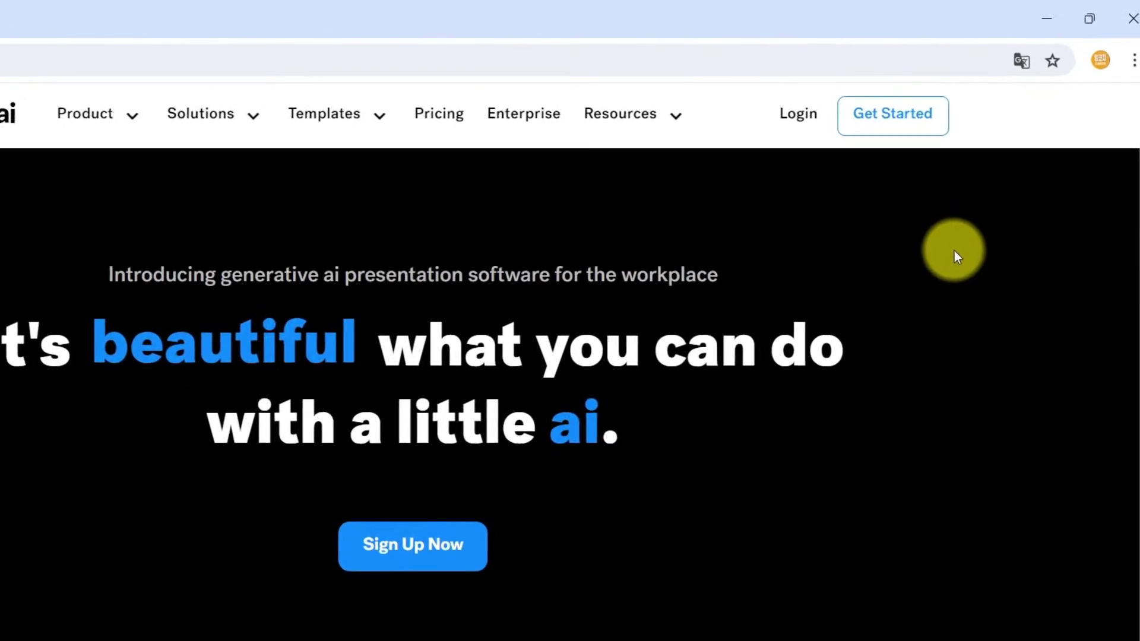
Step: Create a new Beautiful.ai account by filling in the work email and a new account password
{"action": "left_click", "coordinate": [760, 136]}
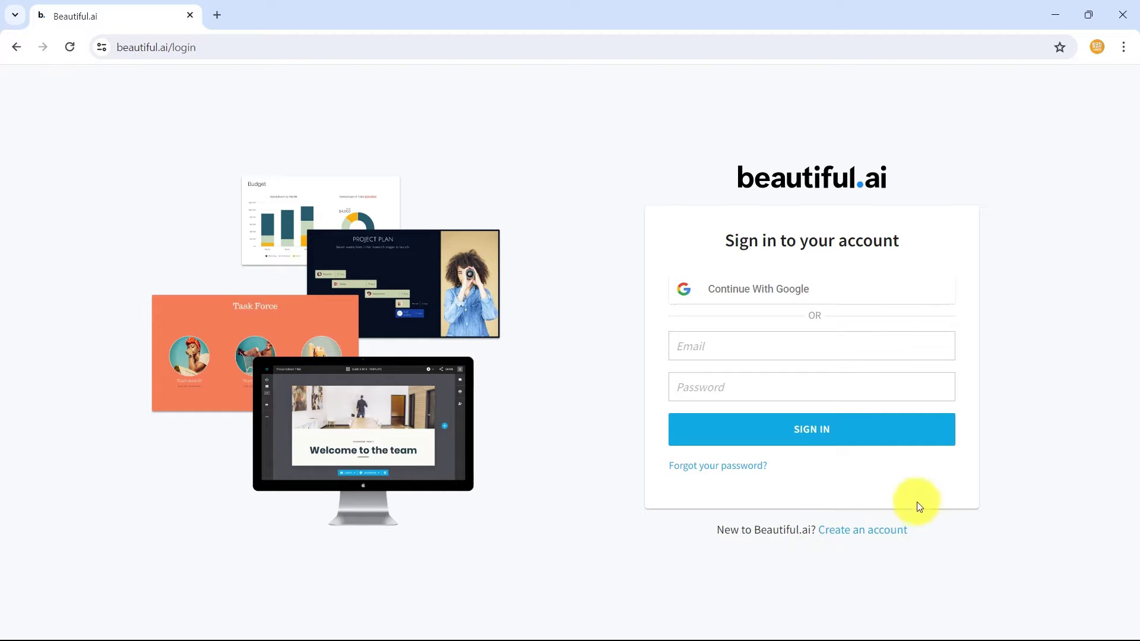
{"action": "left_click", "coordinate": [884, 531]}
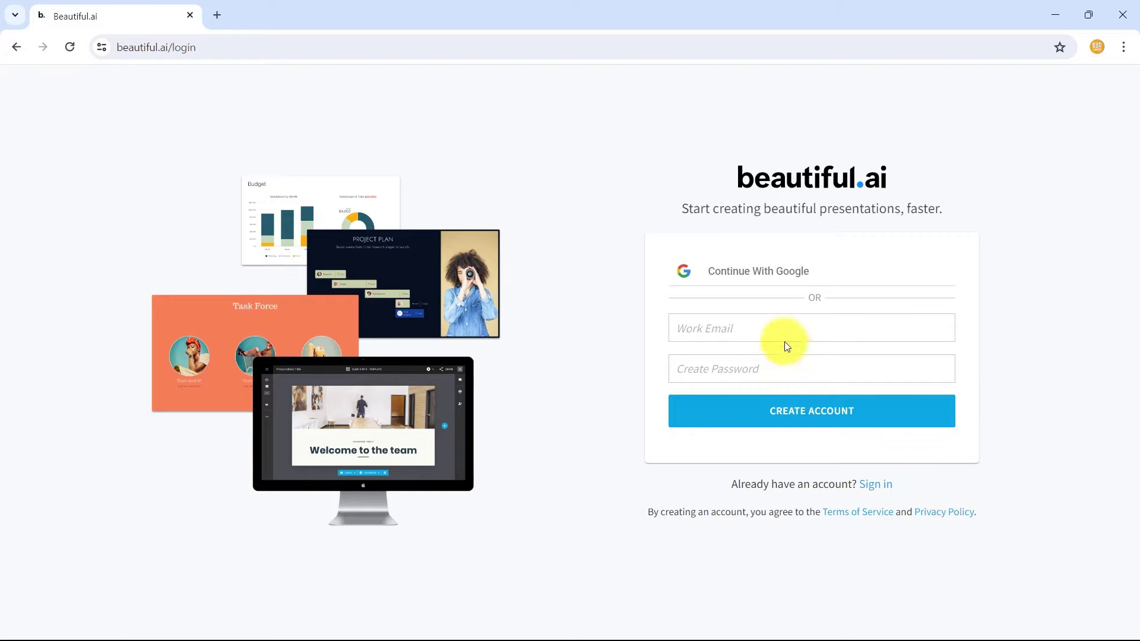
{"action": "left_click", "coordinate": [776, 327]}
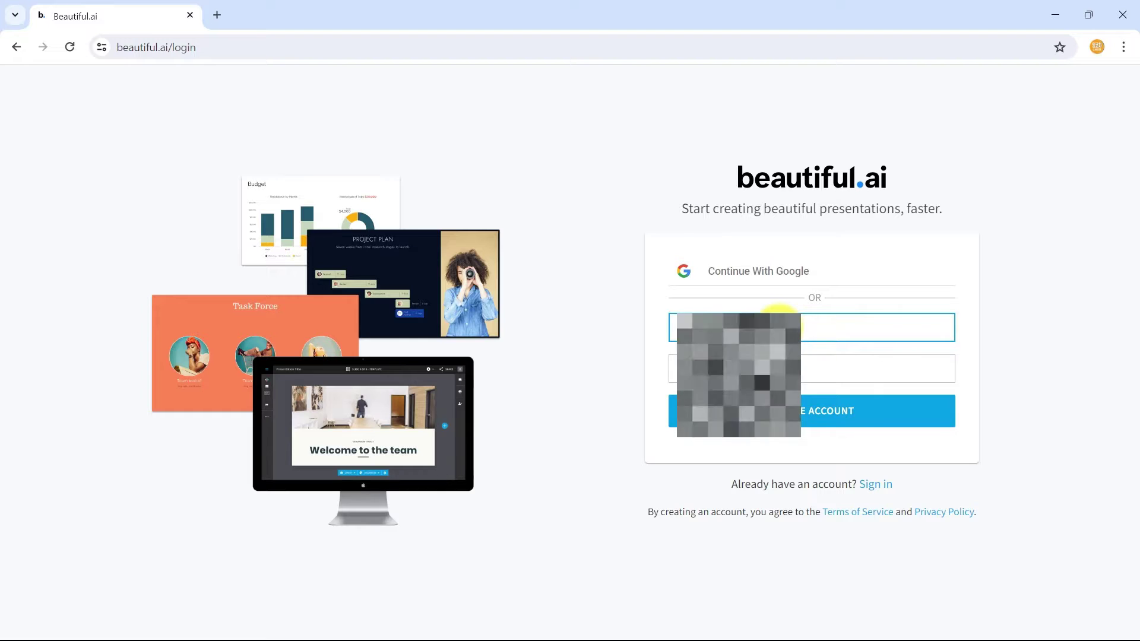
{"action": "key", "text": "Tab"}
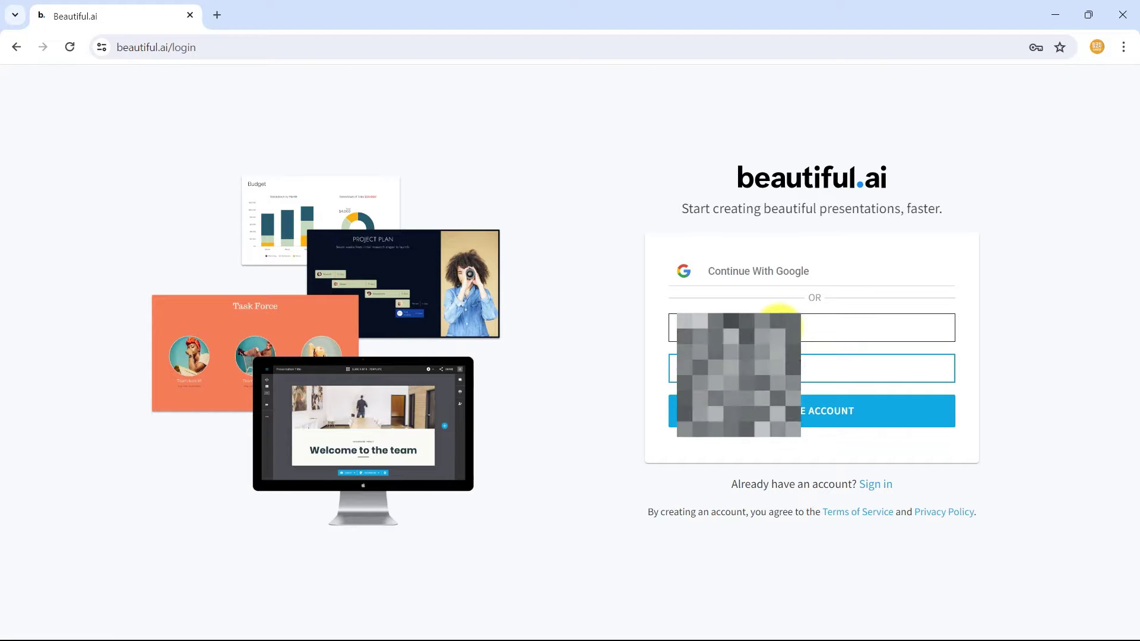
{"action": "left_click", "coordinate": [834, 423]}
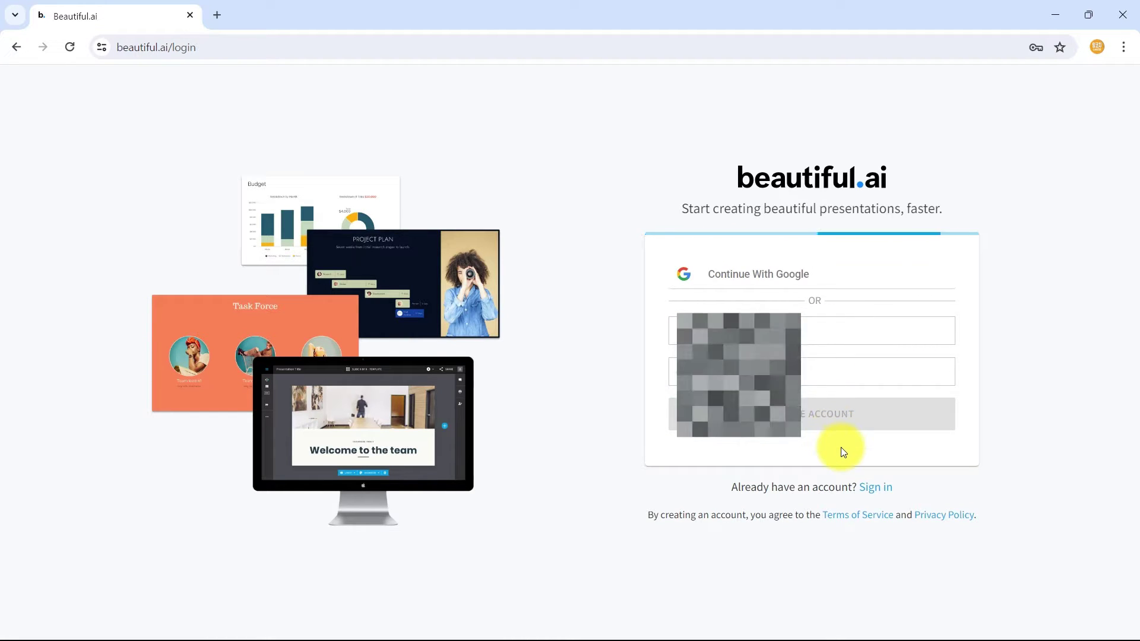
{"action": "left_click", "coordinate": [1038, 280]}
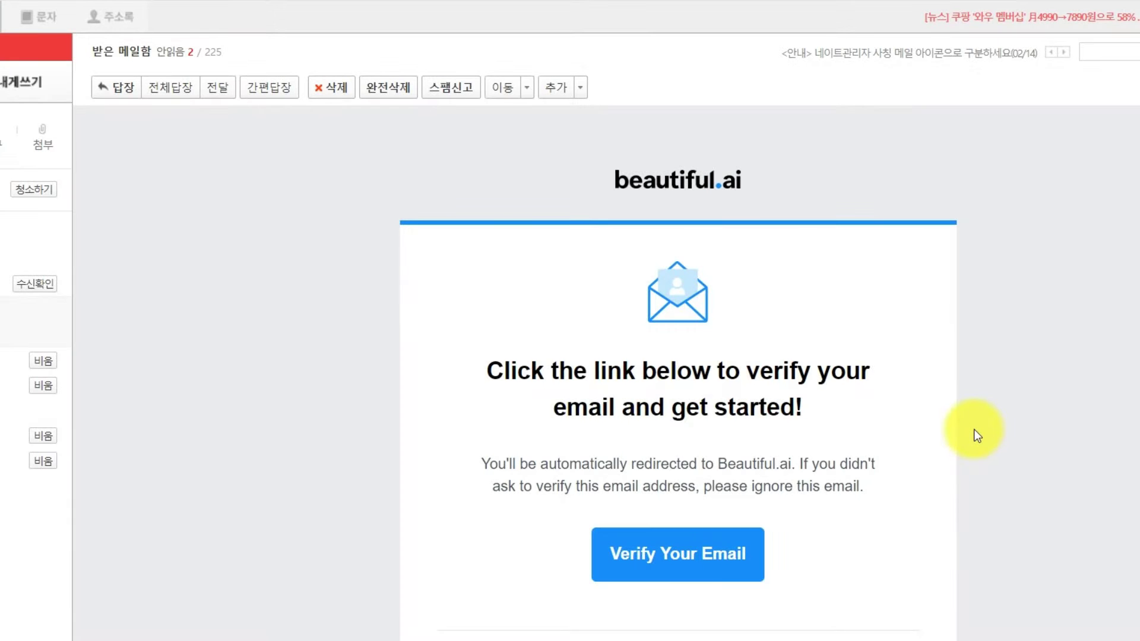
Step: Verify the new account's email address through the Beautiful.ai verification message in the mailbox
{"action": "scroll", "coordinate": [977, 436], "scroll_direction": "down", "scroll_amount": 1}
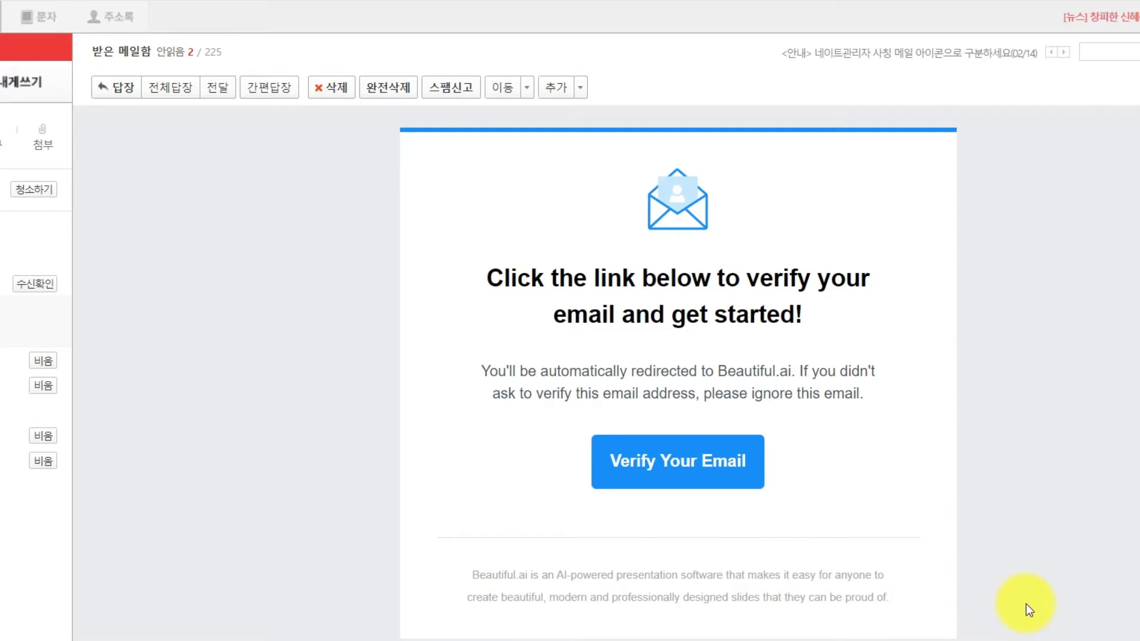
{"action": "left_click", "coordinate": [683, 475]}
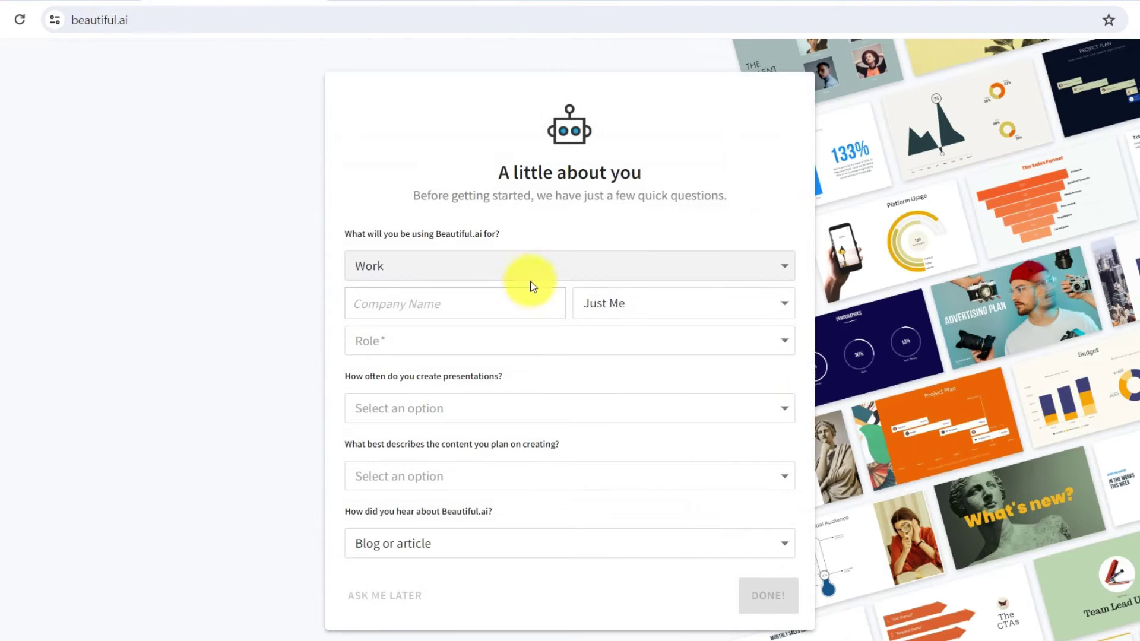
Step: Fill in the onboarding questionnaire with Academic use, Design role, Weekly presentations, School and course reports, and how Beautiful.ai was discovered
{"action": "left_click", "coordinate": [533, 274]}
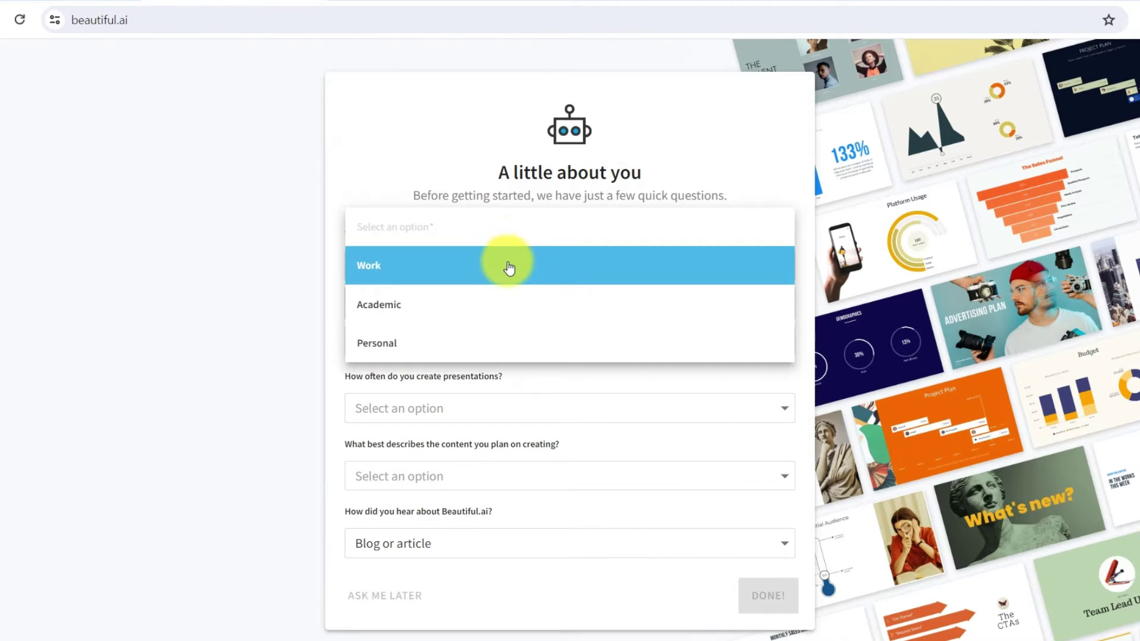
{"action": "left_click", "coordinate": [493, 305]}
{"action": "left_click", "coordinate": [469, 476]}
{"action": "left_click", "coordinate": [471, 535]}
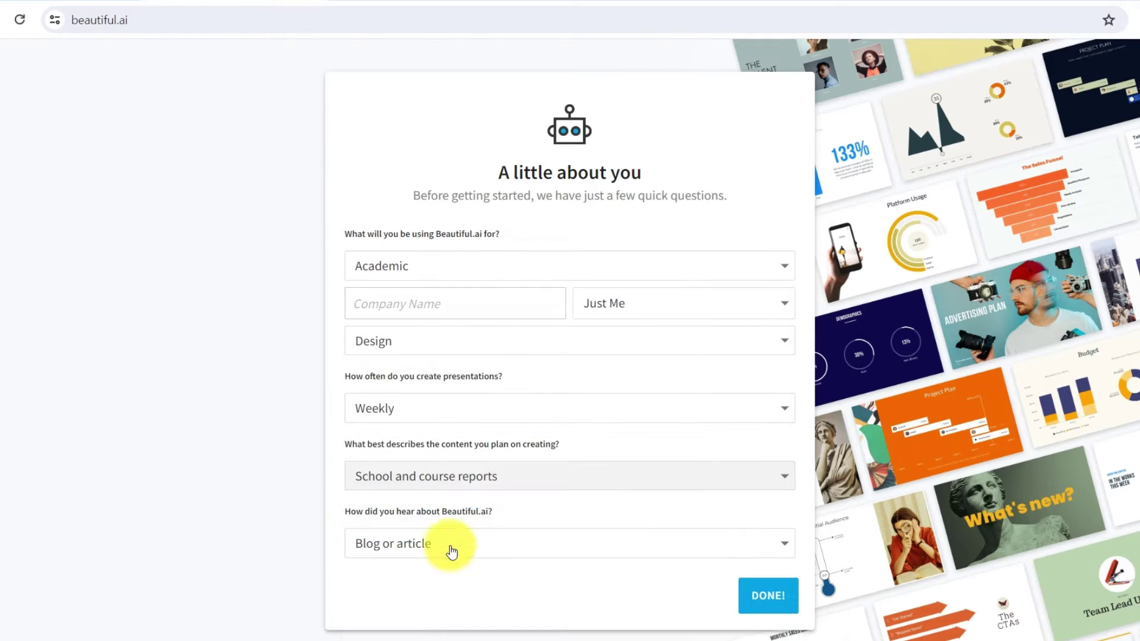
{"action": "left_click", "coordinate": [447, 546]}
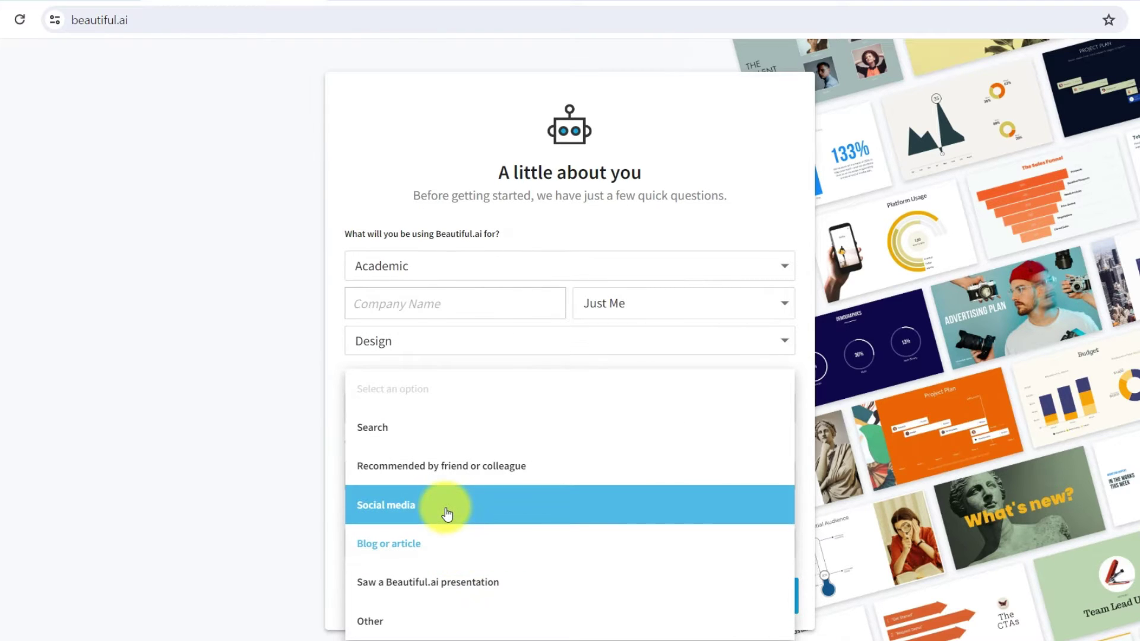
{"action": "left_click", "coordinate": [464, 526]}
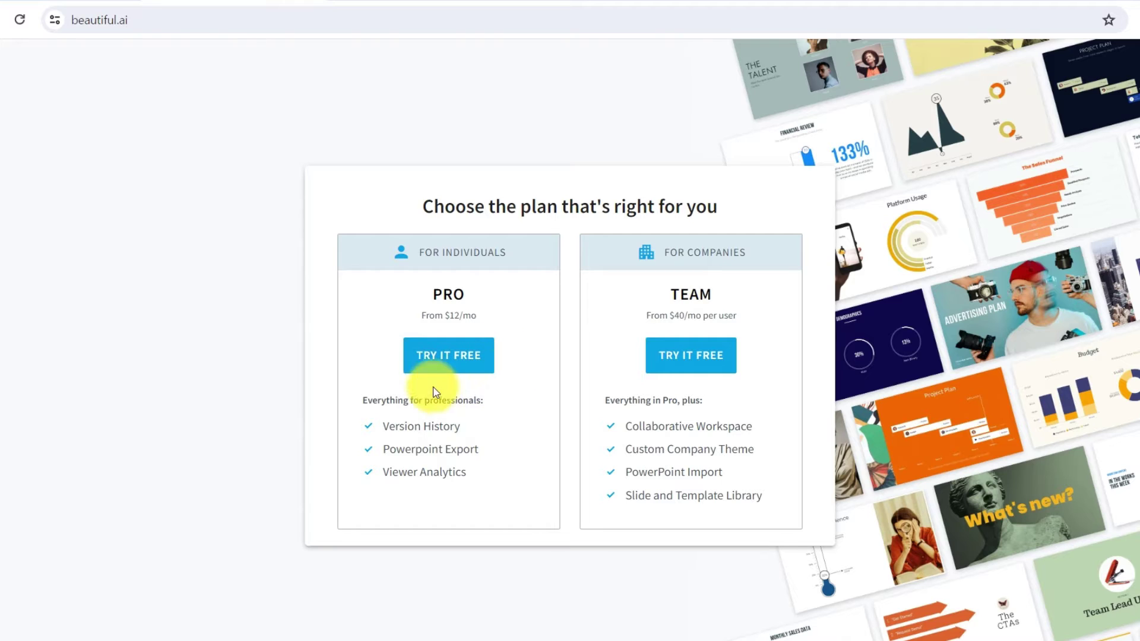
Step: Open the Pro plan's free trial, leave its checkout without paying, and skip the AI presentation prompt to reach the presentation library
{"action": "left_click", "coordinate": [464, 356]}
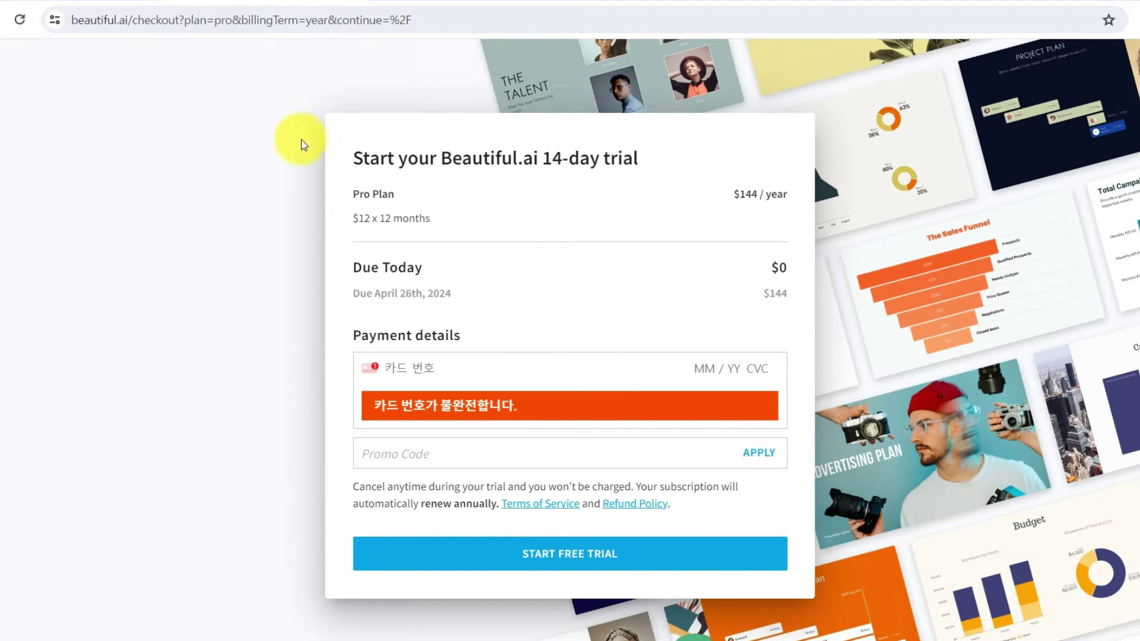
{"action": "left_click", "coordinate": [349, 1]}
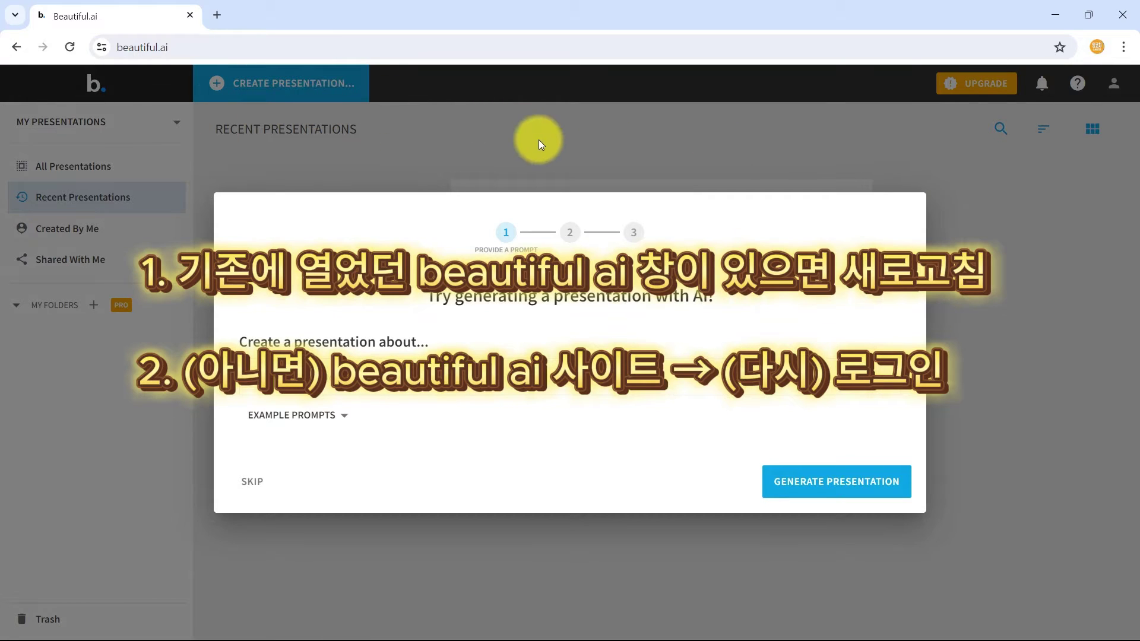
{"action": "left_click", "coordinate": [252, 481]}
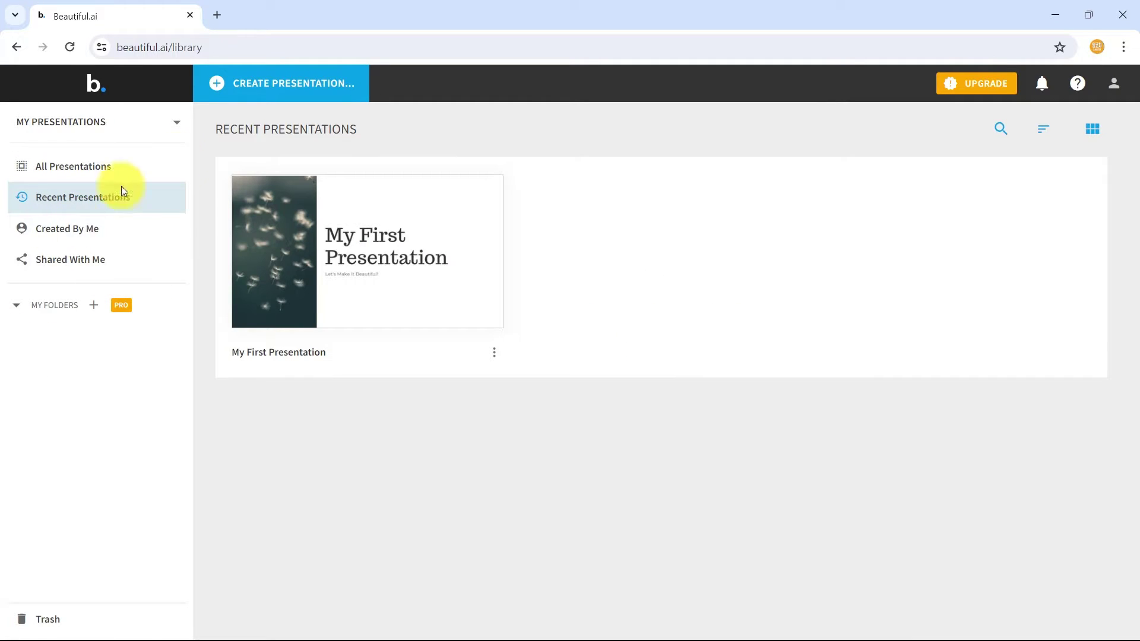
Step: Begin a new presentation from a starter template and look over the gallery's first templates
{"action": "left_click", "coordinate": [248, 95]}
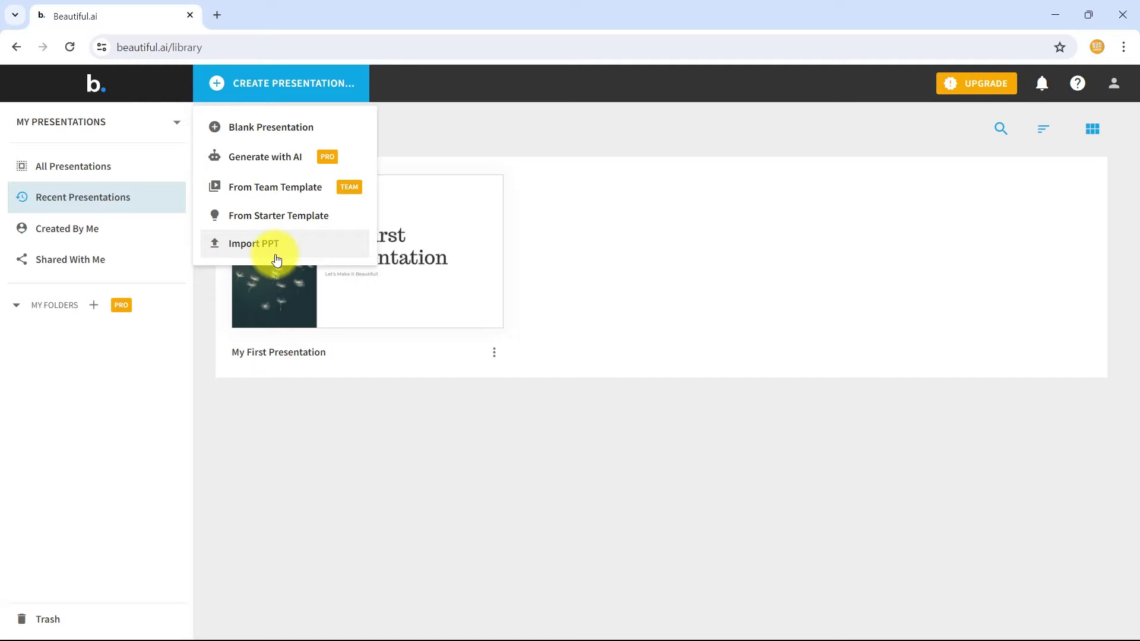
{"action": "left_click", "coordinate": [291, 216]}
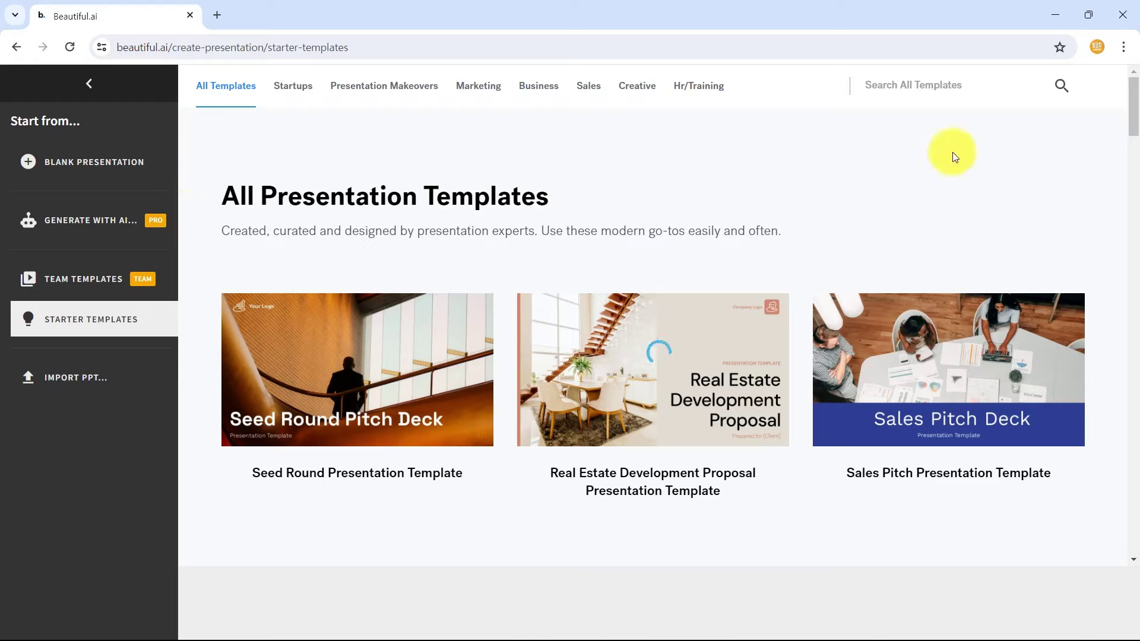
{"action": "mouse_move", "coordinate": [1134, 127]}
{"action": "left_mouse_down"}
{"action": "mouse_move", "coordinate": [1137, 216]}
{"action": "mouse_move", "coordinate": [1136, 110]}
{"action": "left_mouse_up"}
{"action": "mouse_move", "coordinate": [454, 418]}
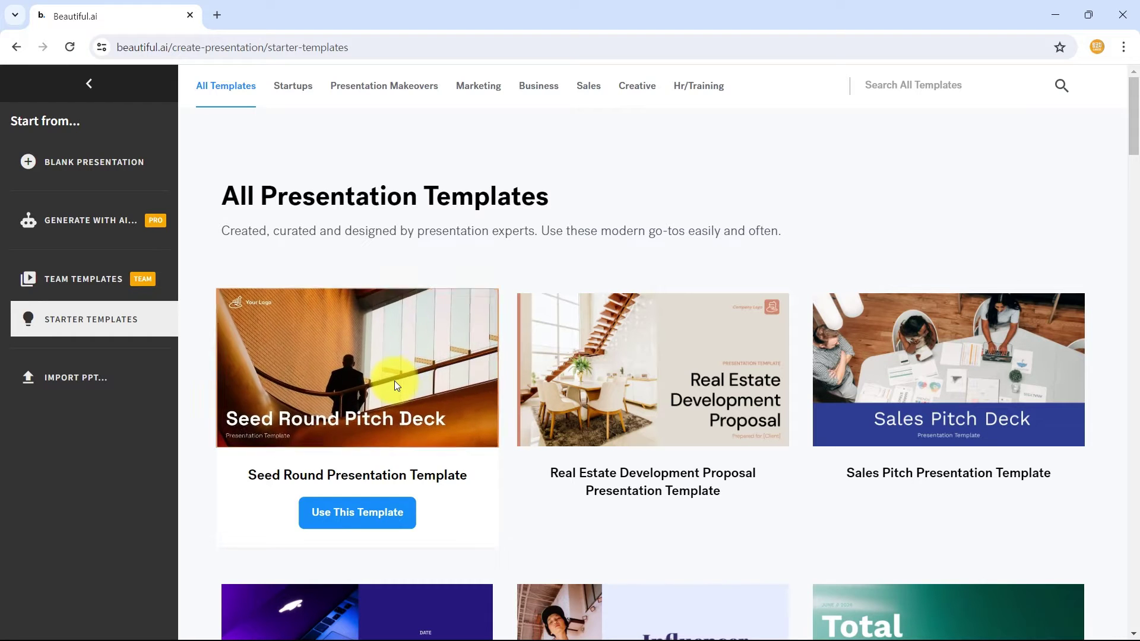
{"action": "mouse_move", "coordinate": [582, 394]}
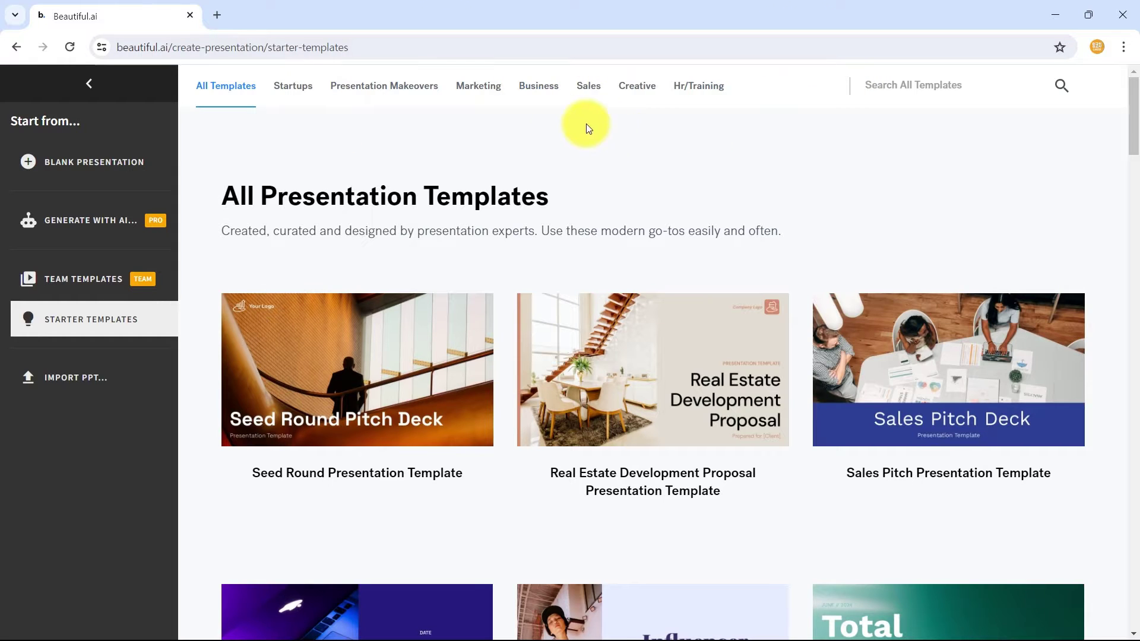
Step: Browse the Business, Sales, Creative and Marketing template categories and return to all templates
{"action": "left_click", "coordinate": [539, 87]}
{"action": "left_click", "coordinate": [591, 87]}
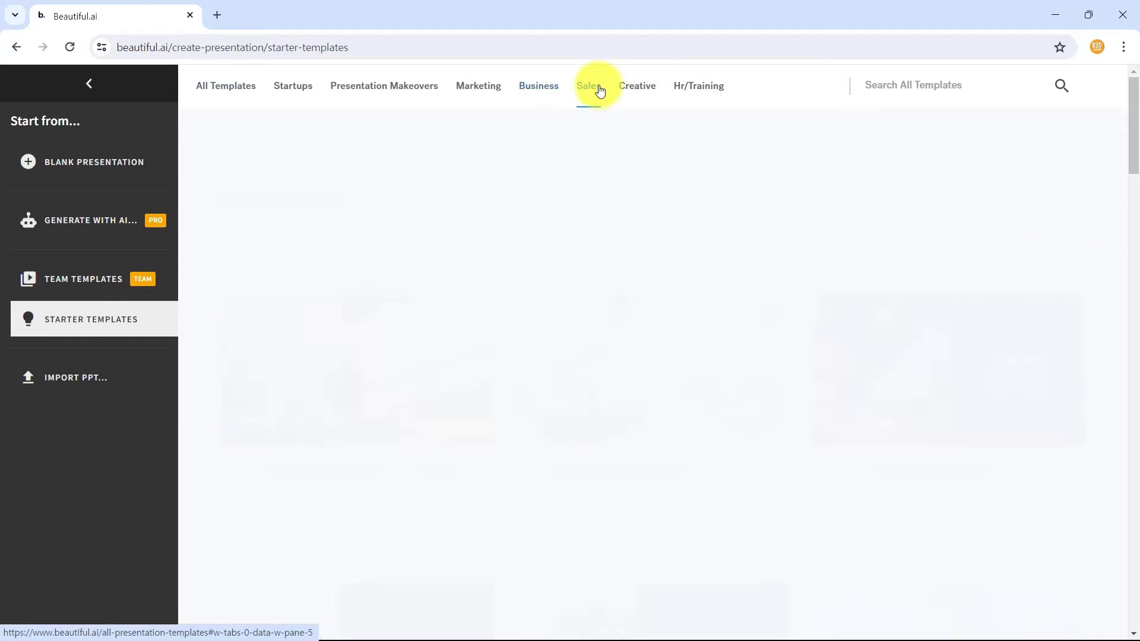
{"action": "left_click", "coordinate": [647, 89]}
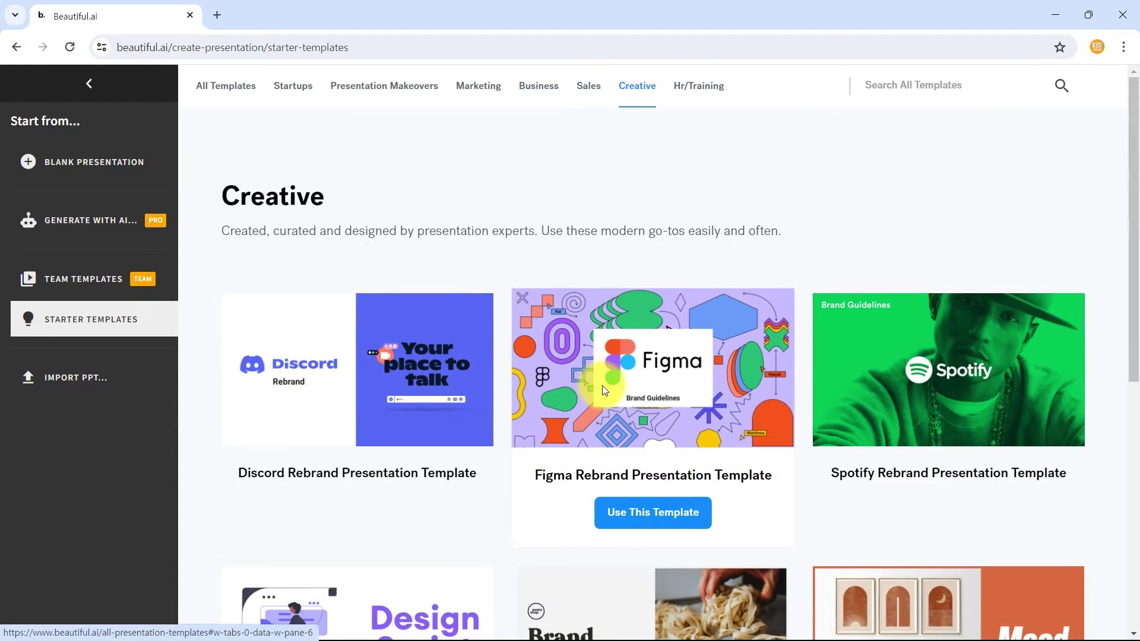
{"action": "left_click", "coordinate": [478, 87]}
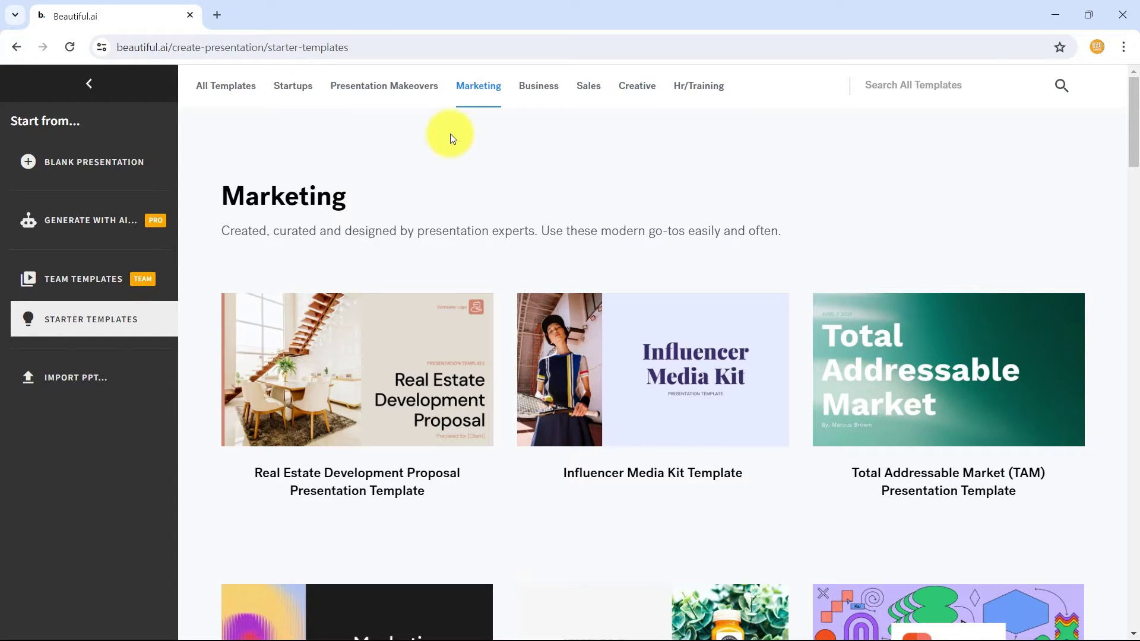
{"action": "left_click", "coordinate": [237, 96]}
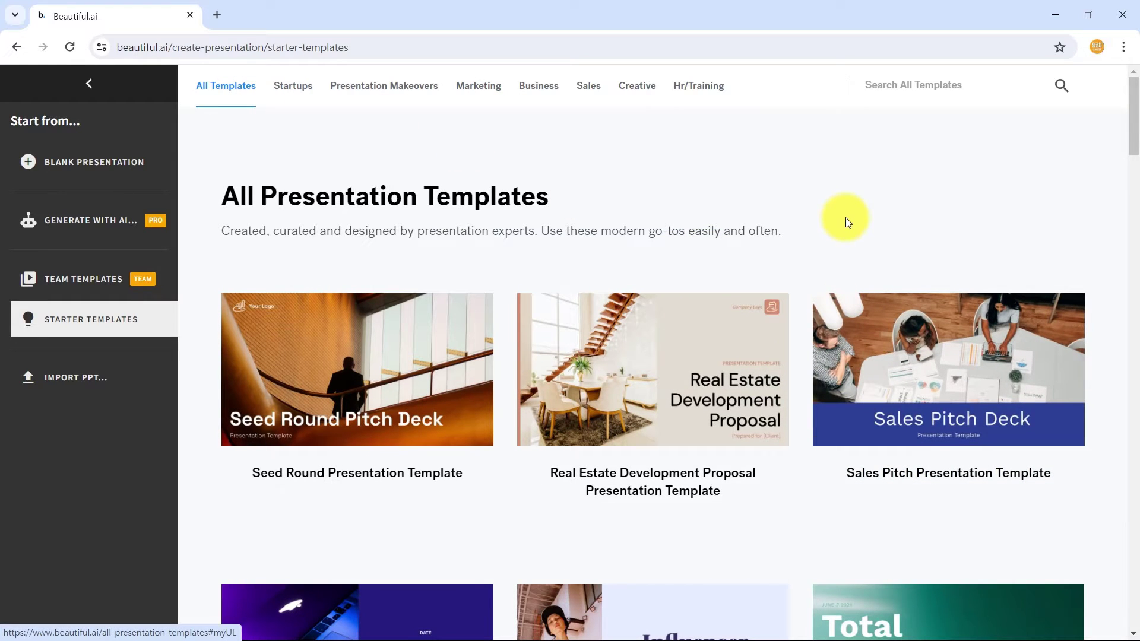
Step: Create a new presentation from the Team Bulletin template
{"action": "scroll", "coordinate": [845, 217], "scroll_direction": "down", "scroll_amount": 5}
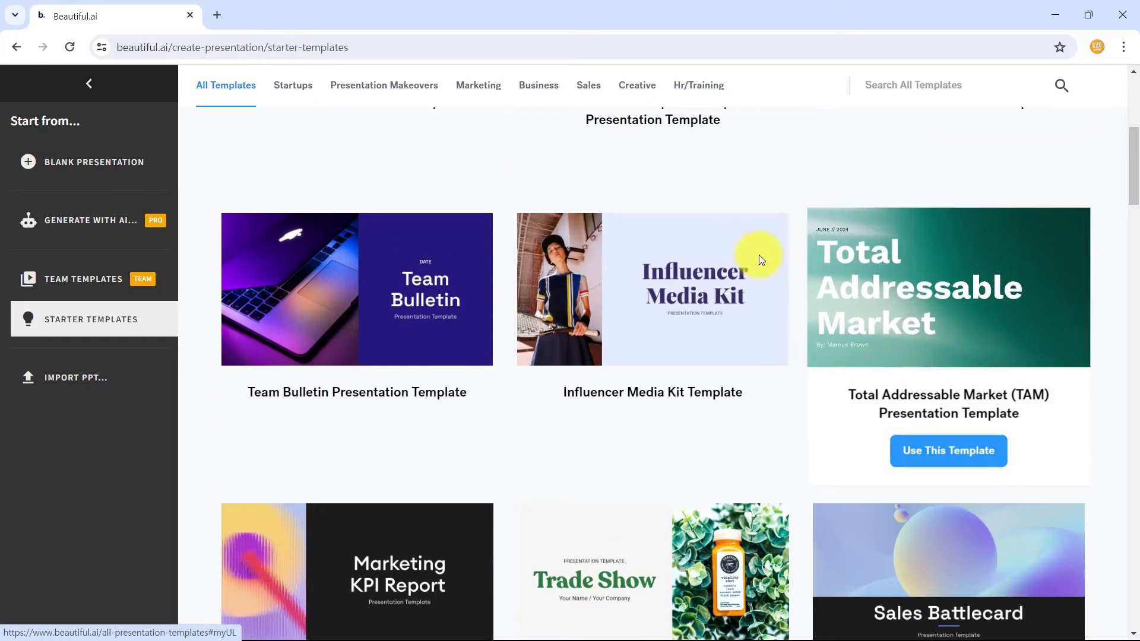
{"action": "mouse_move", "coordinate": [351, 308]}
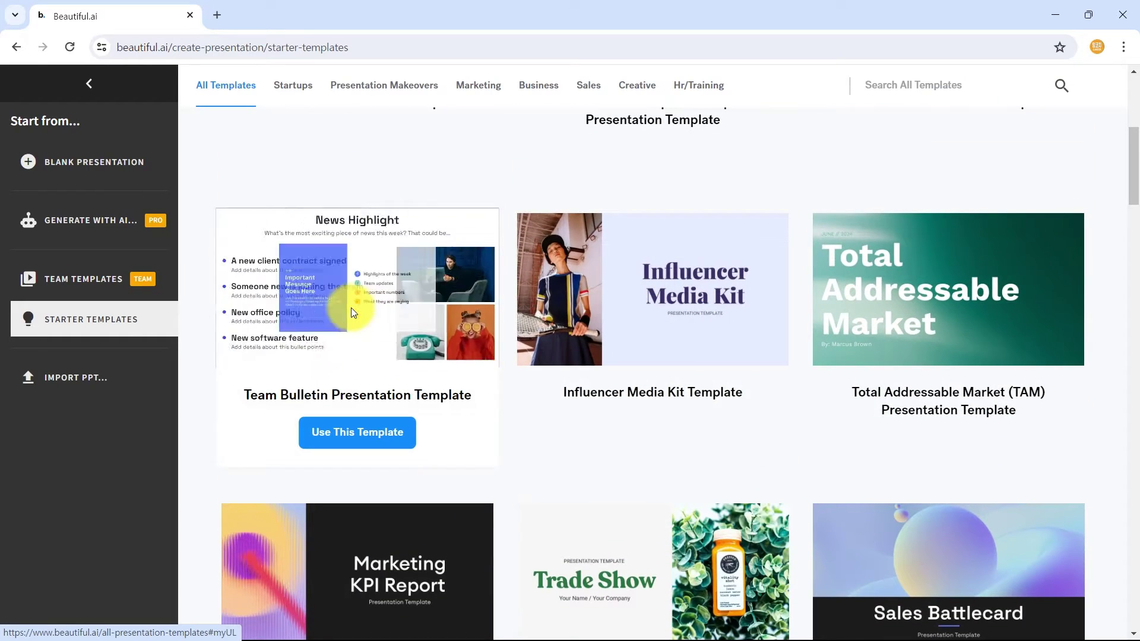
{"action": "left_click", "coordinate": [349, 445]}
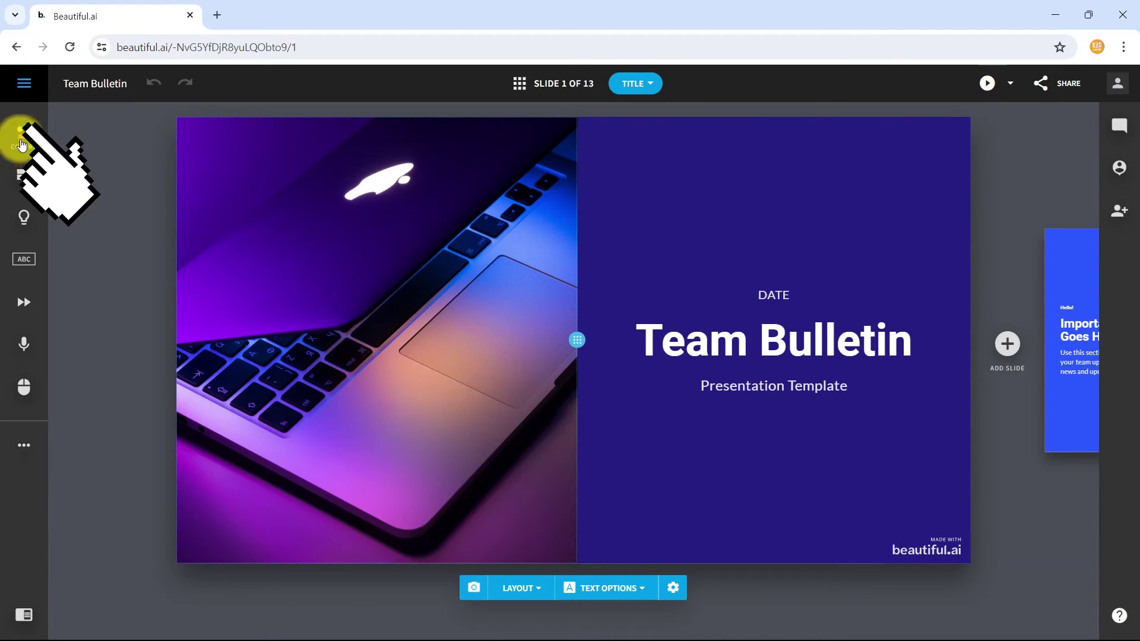
Step: Try white and teal backgrounds on the title slide, and settle on the bright blue background
{"action": "left_click", "coordinate": [22, 142]}
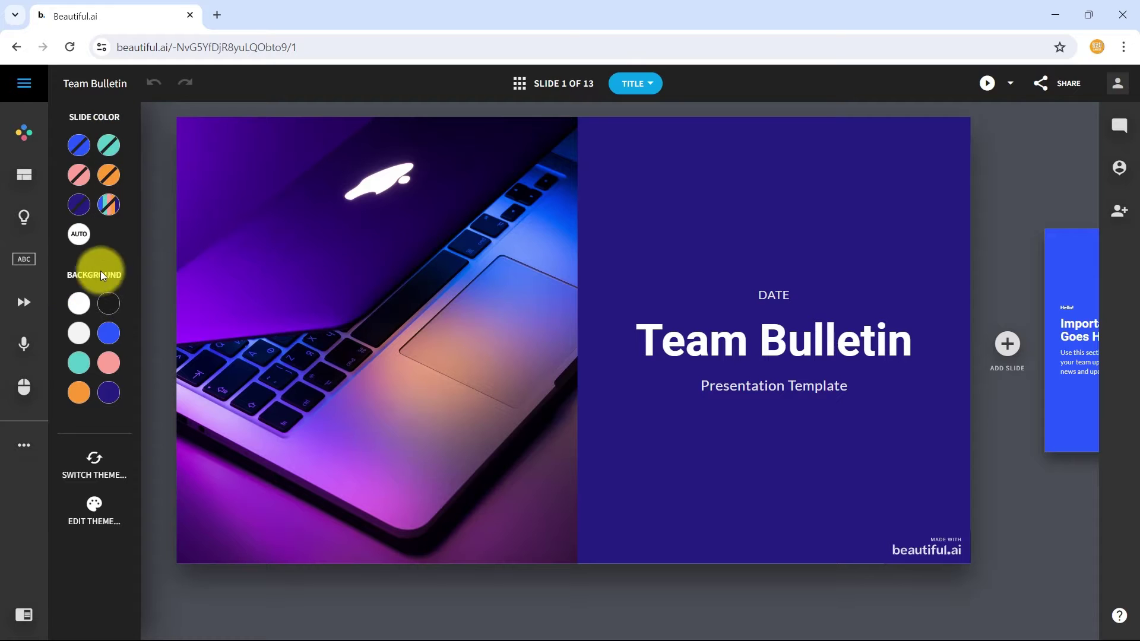
{"action": "left_click", "coordinate": [80, 304]}
{"action": "left_click", "coordinate": [109, 338]}
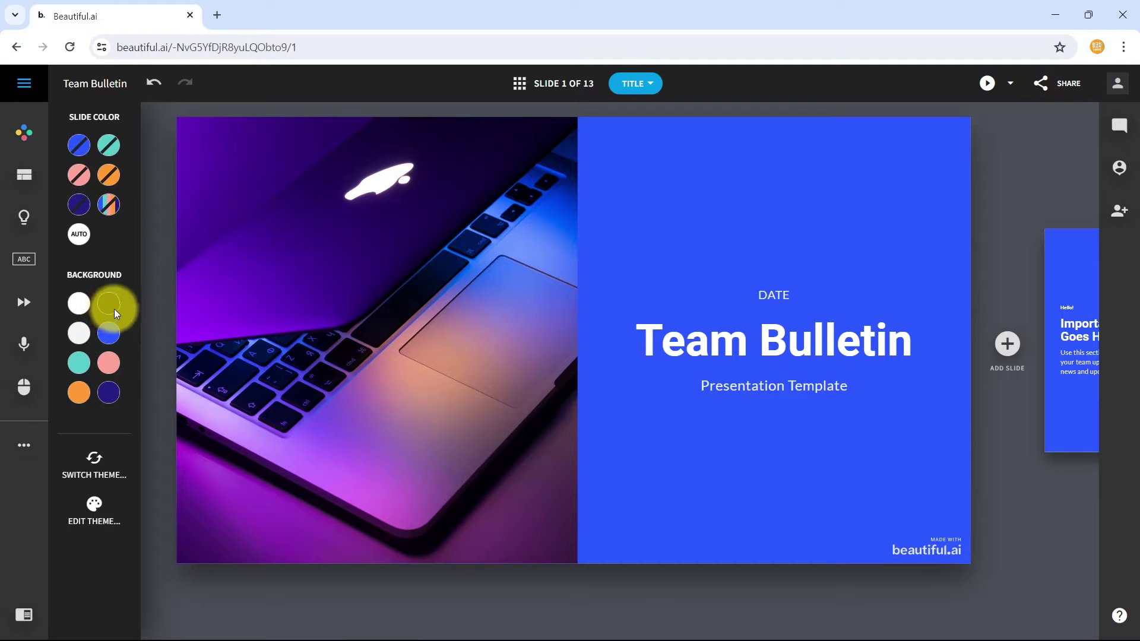
{"action": "left_click", "coordinate": [84, 368]}
{"action": "left_click", "coordinate": [115, 336]}
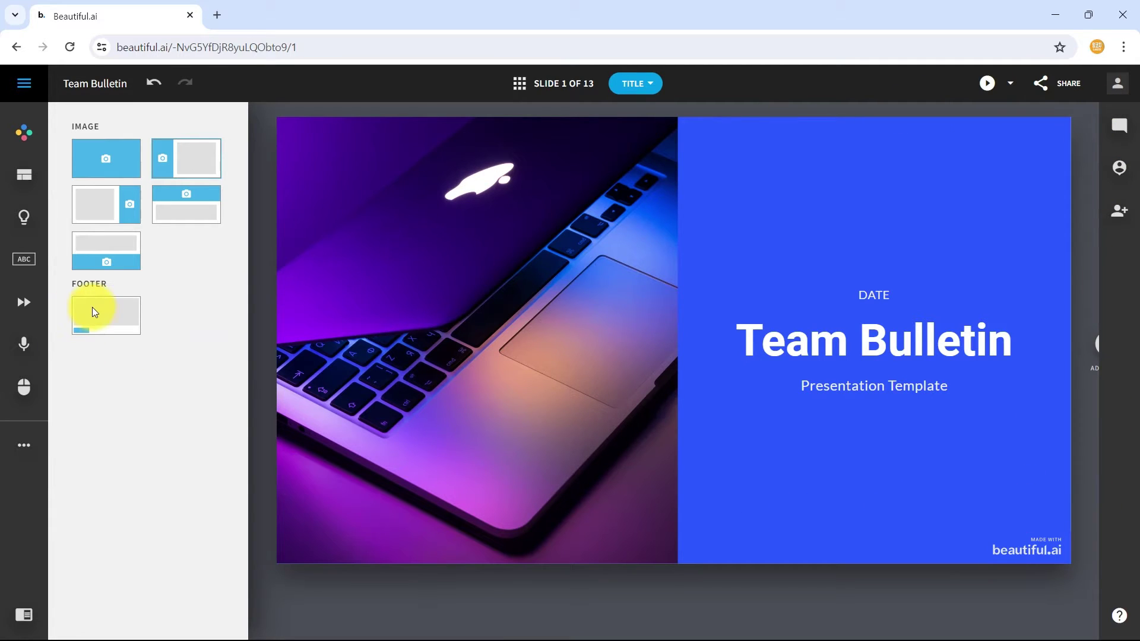
Step: Try the bottom, top, left and right image layouts on the title slide, and settle on the full-slide image layout
{"action": "left_click", "coordinate": [108, 253]}
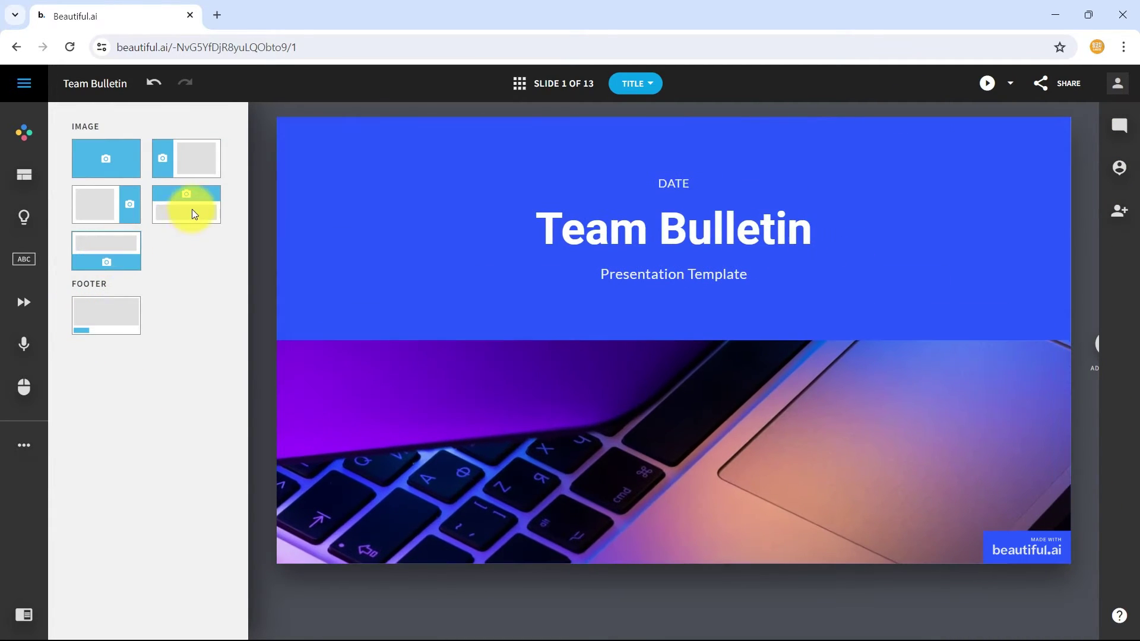
{"action": "left_click", "coordinate": [191, 208]}
{"action": "left_click", "coordinate": [194, 149]}
{"action": "left_click", "coordinate": [112, 165]}
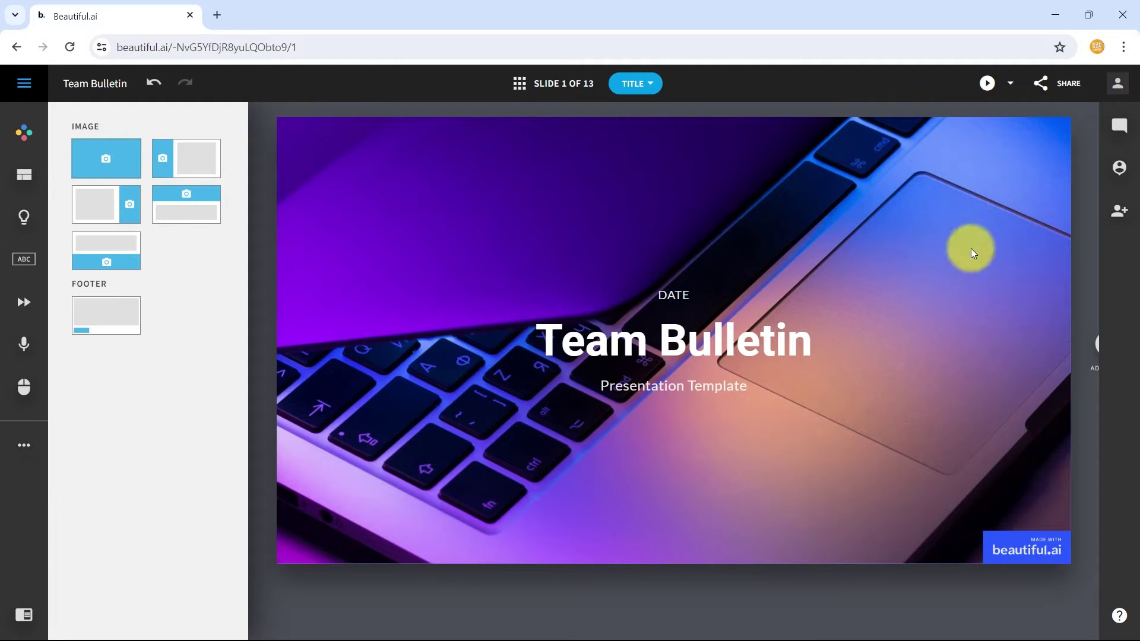
{"action": "left_click", "coordinate": [174, 168]}
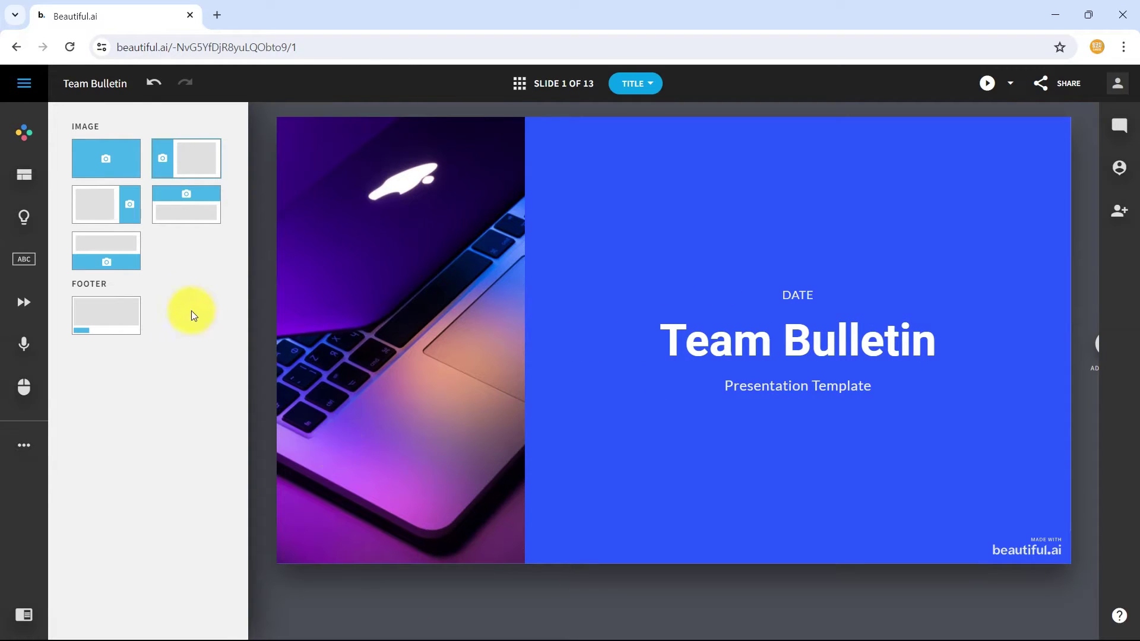
{"action": "left_click", "coordinate": [128, 213]}
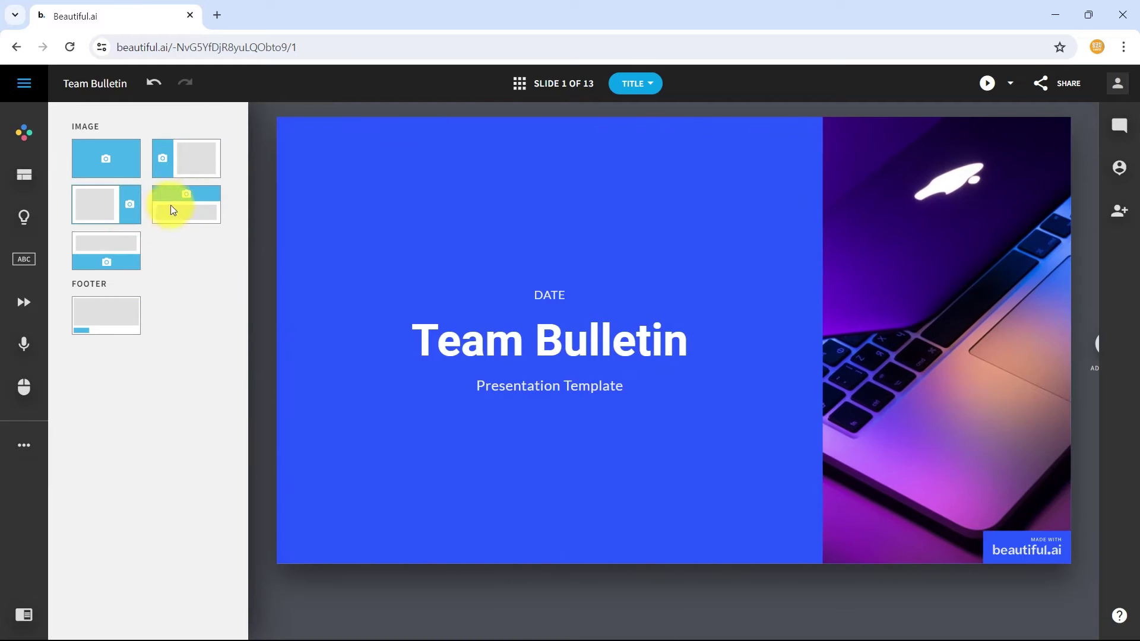
{"action": "left_click", "coordinate": [191, 200]}
{"action": "left_click", "coordinate": [125, 268]}
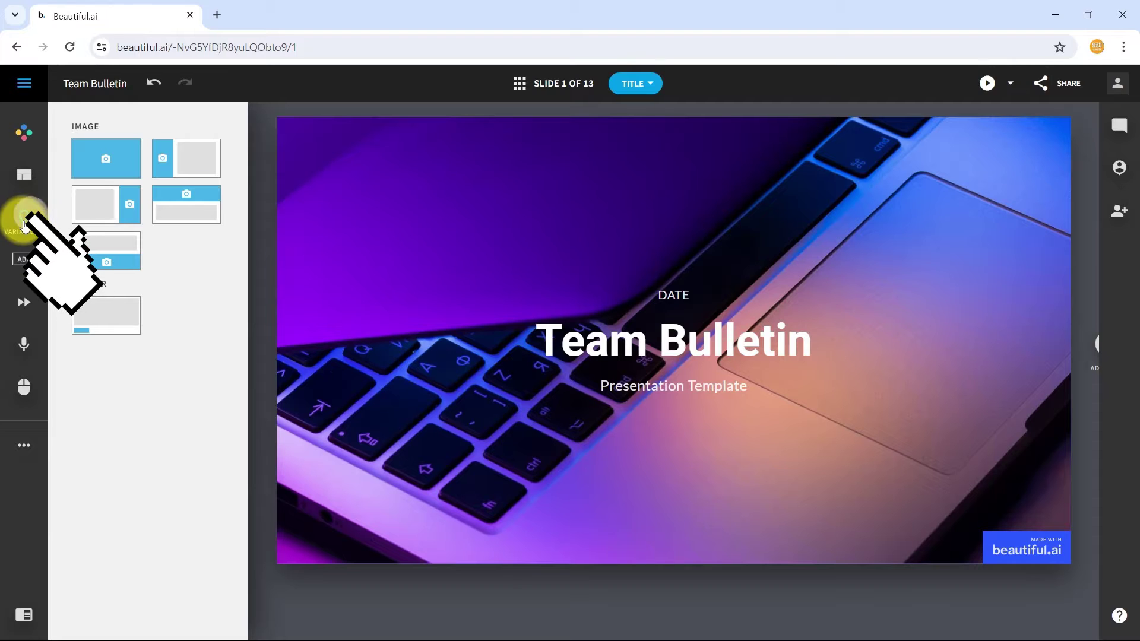
Step: Try the Left Bar, Top Bar, Border, Block and Underline title variations, and return to Plain
{"action": "left_click", "coordinate": [23, 225]}
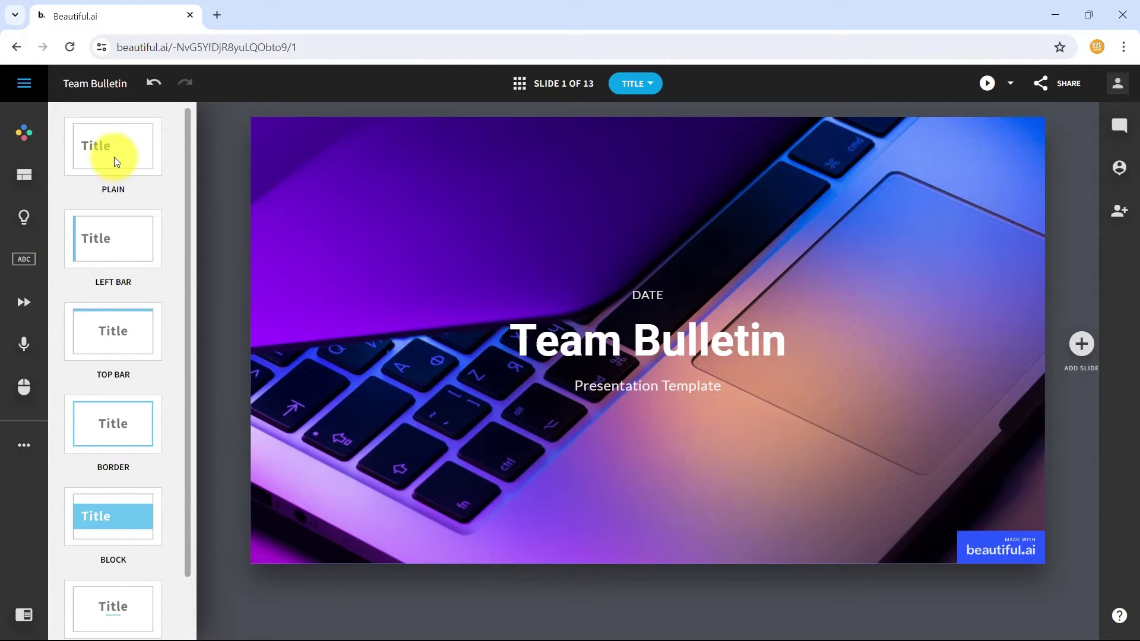
{"action": "left_click", "coordinate": [122, 237]}
{"action": "left_click", "coordinate": [119, 323]}
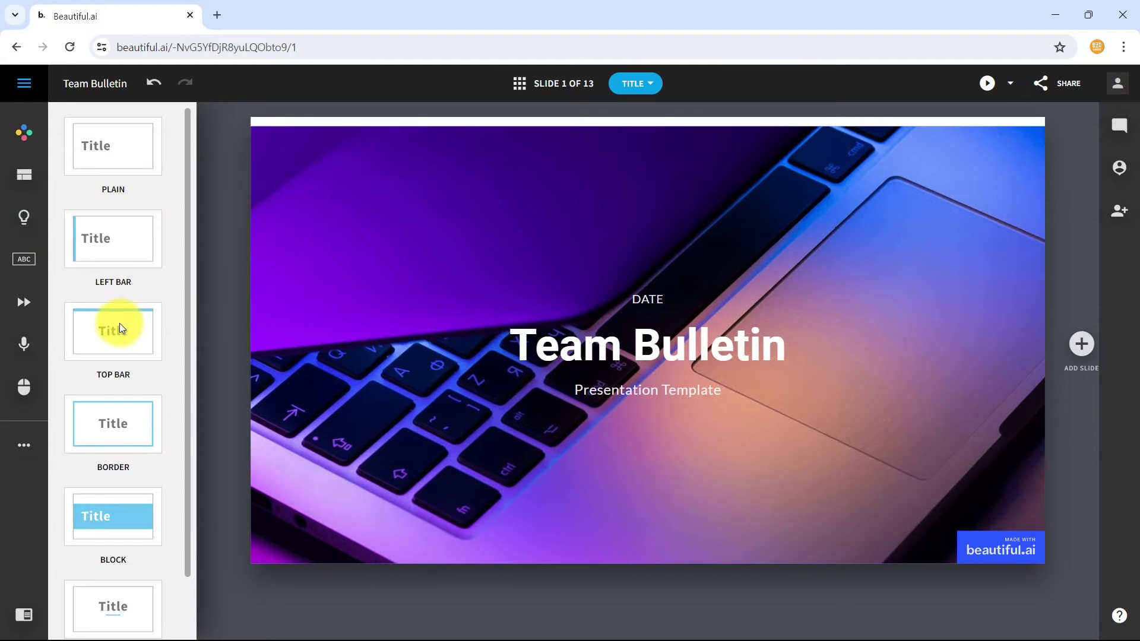
{"action": "left_click", "coordinate": [111, 419]}
{"action": "scroll", "coordinate": [113, 427], "scroll_direction": "down", "scroll_amount": 1}
{"action": "left_click", "coordinate": [115, 447]}
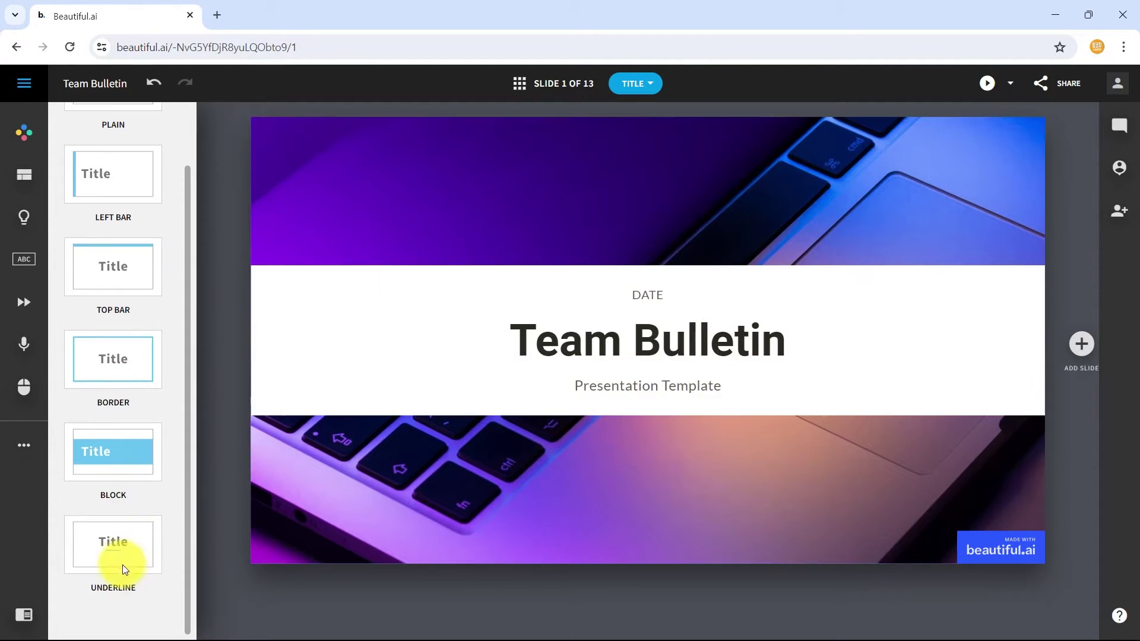
{"action": "left_click", "coordinate": [125, 559]}
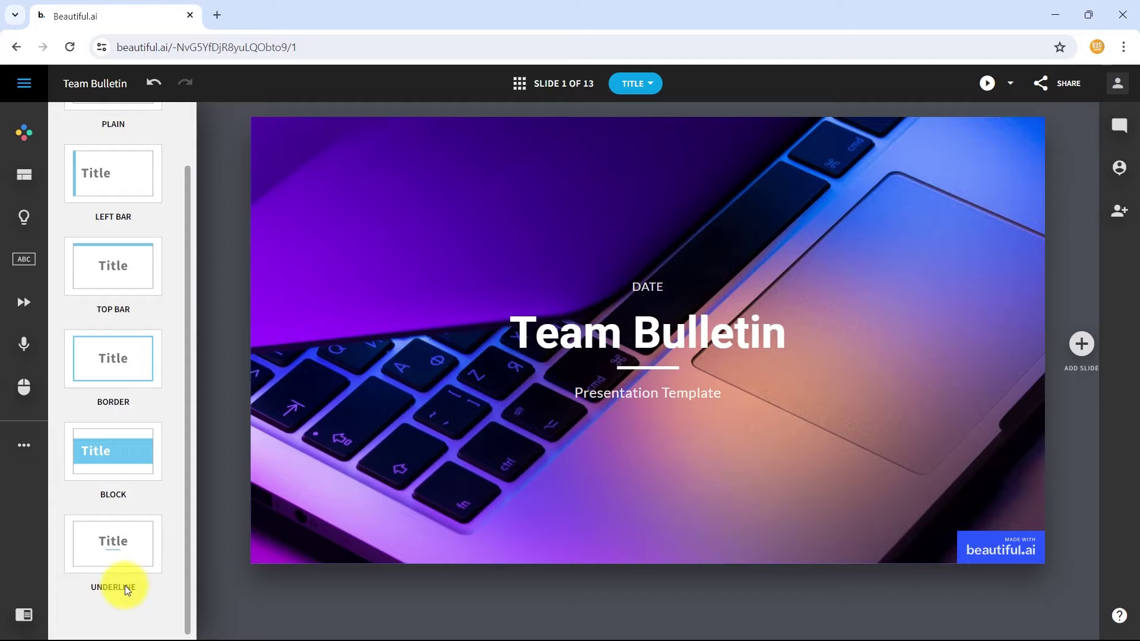
{"action": "left_click", "coordinate": [103, 345]}
{"action": "left_click", "coordinate": [112, 464]}
{"action": "scroll", "coordinate": [112, 454], "scroll_direction": "up", "scroll_amount": 1}
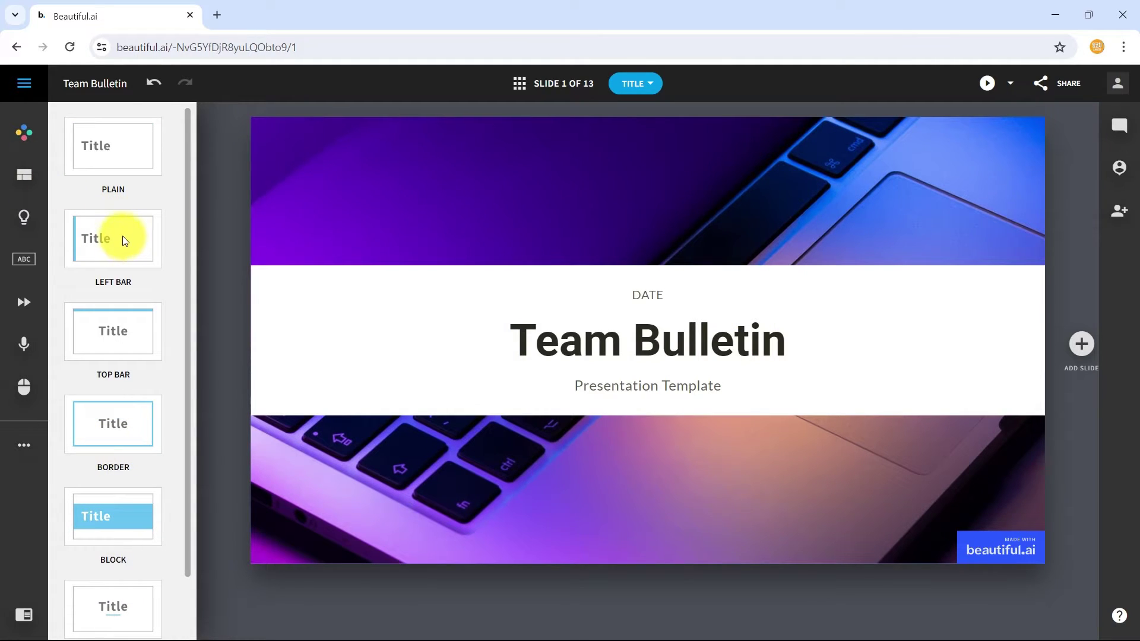
{"action": "left_click", "coordinate": [98, 137]}
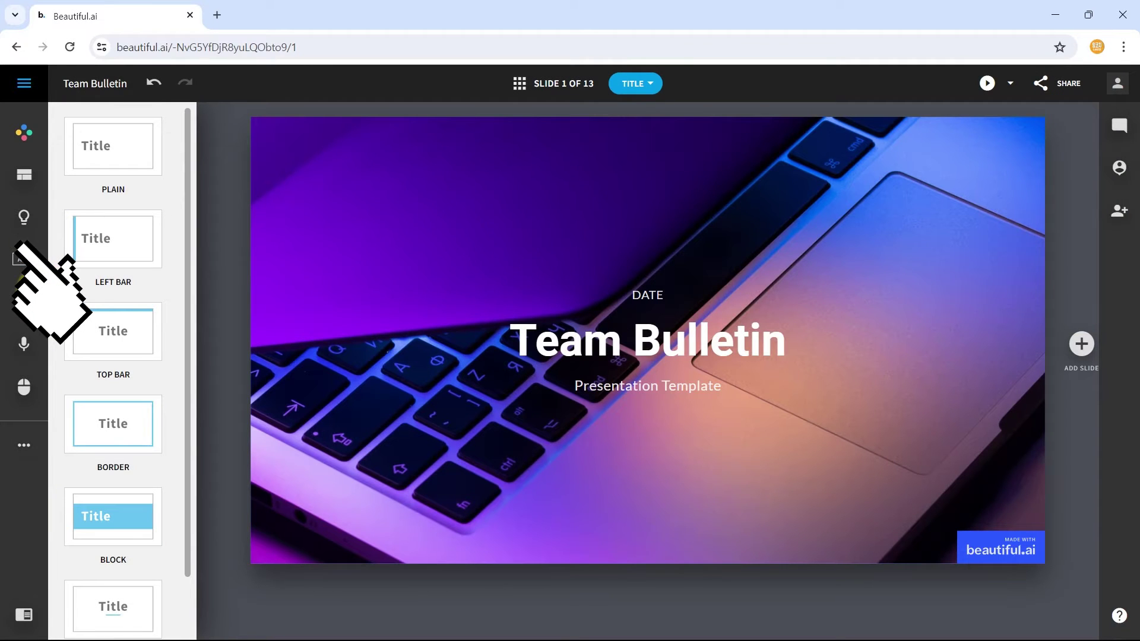
Step: Add a rectangle, a capsule and a picture-with-text element above the Team Bulletin title
{"action": "left_click", "coordinate": [19, 257]}
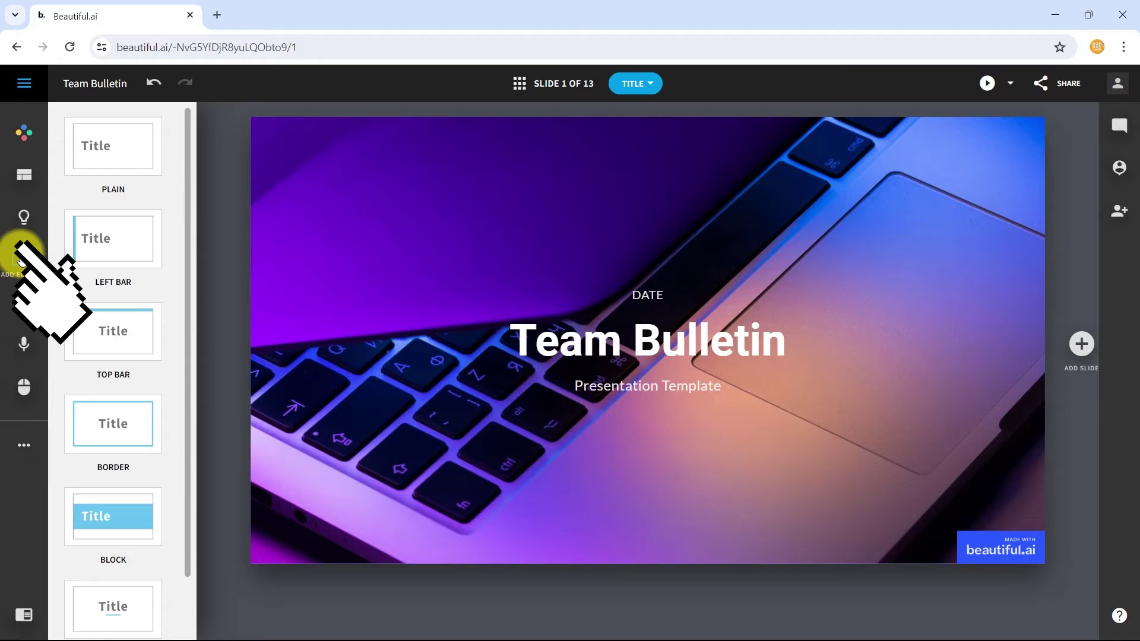
{"action": "left_click", "coordinate": [19, 256]}
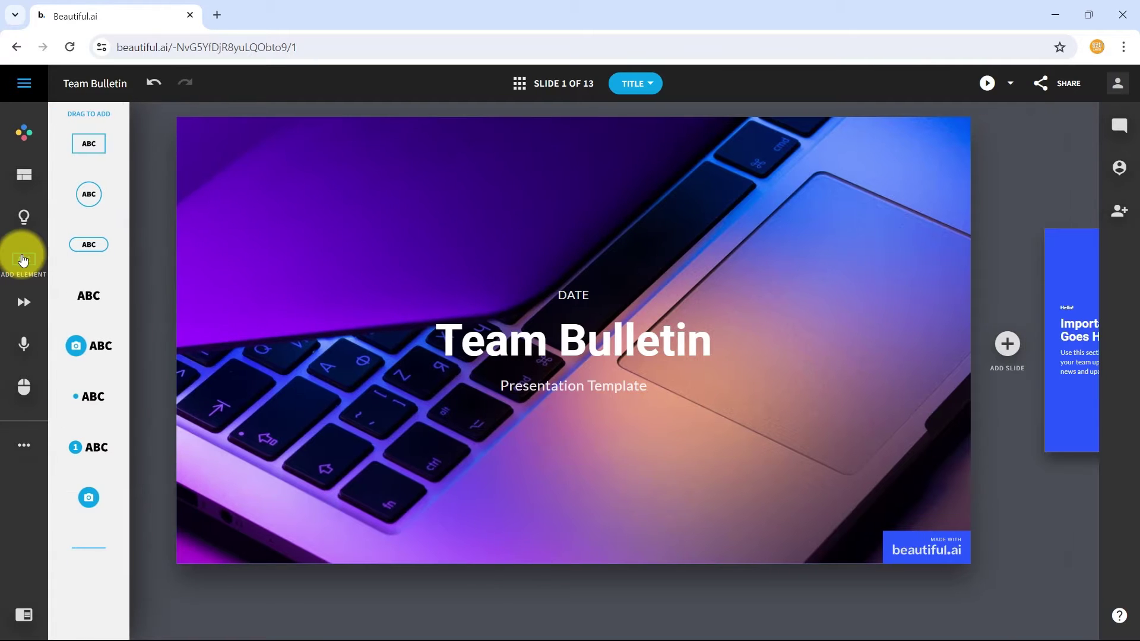
{"action": "left_click_drag", "start_coordinate": [89, 143], "coordinate": [350, 219]}
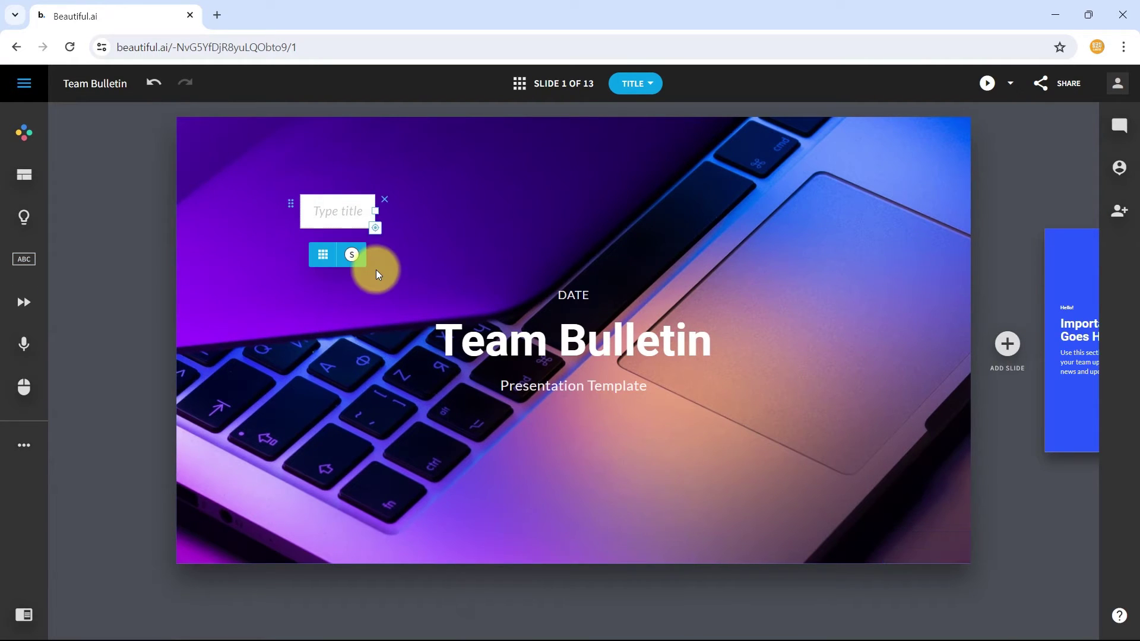
{"action": "left_click", "coordinate": [31, 266]}
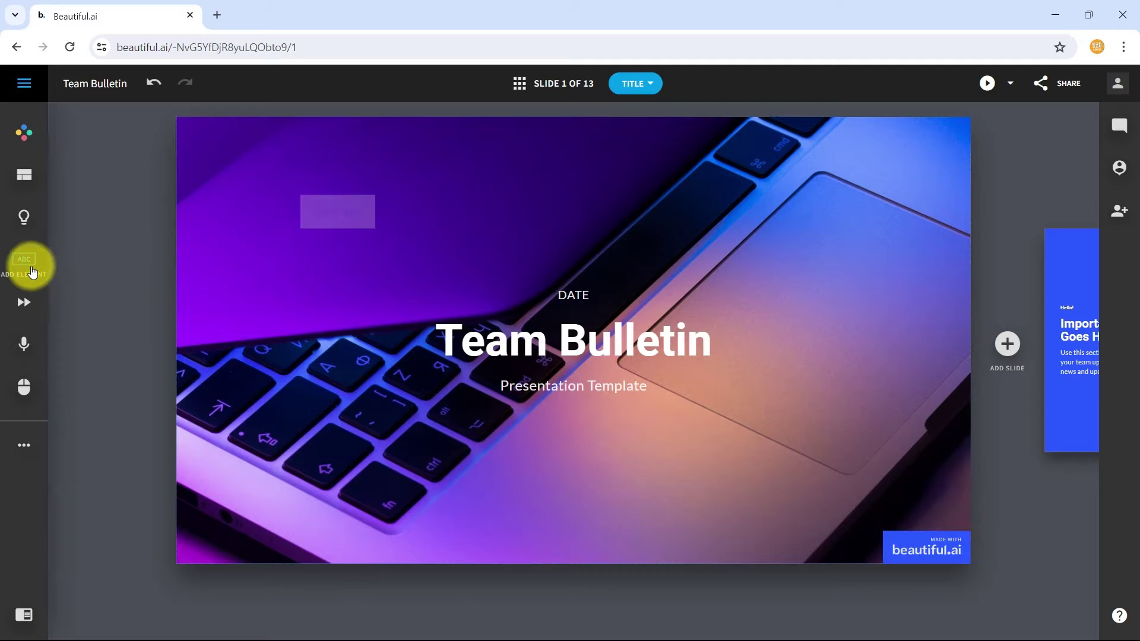
{"action": "left_click_drag", "start_coordinate": [96, 247], "coordinate": [475, 234]}
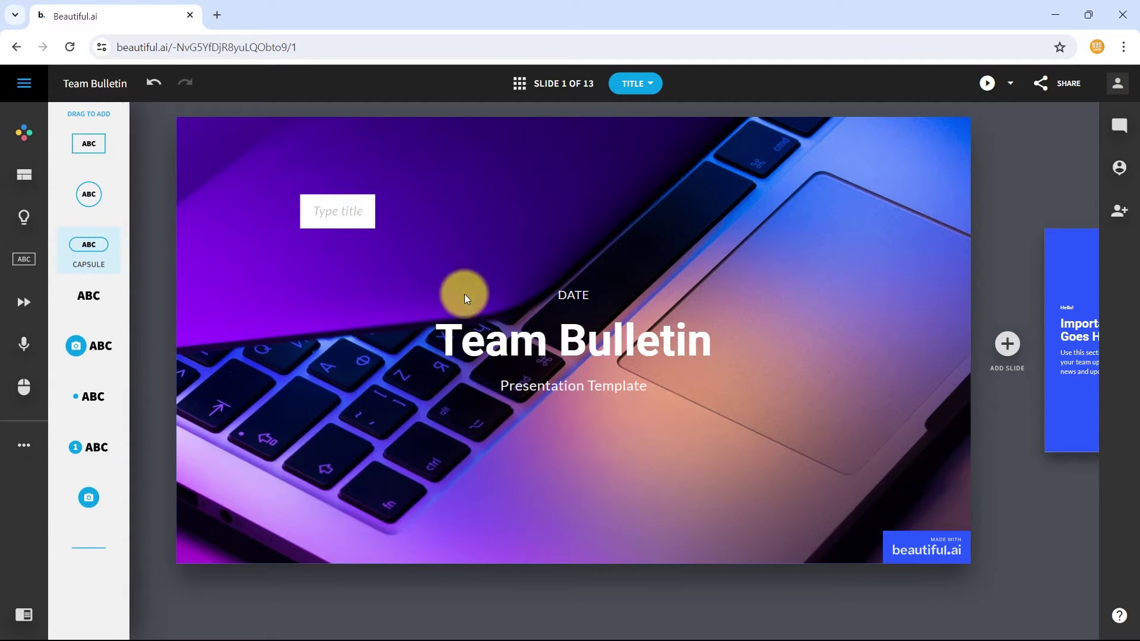
{"action": "left_click", "coordinate": [26, 261]}
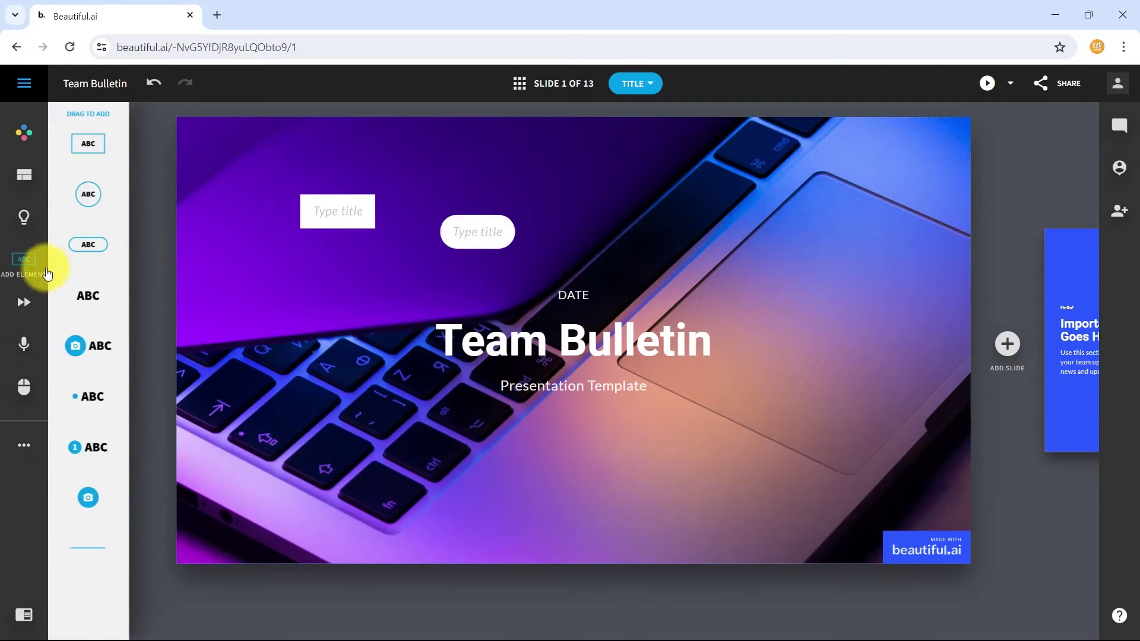
{"action": "left_click_drag", "start_coordinate": [117, 365], "coordinate": [737, 202]}
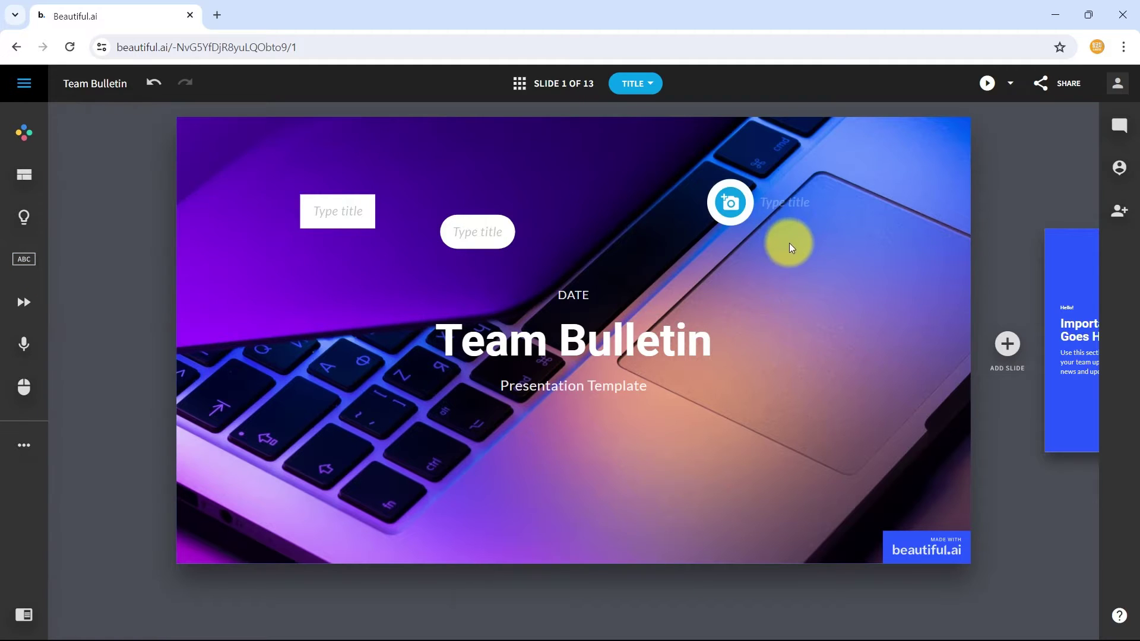
Step: Delete the rectangle, capsule and picture-with-text elements from the title slide
{"action": "left_click", "coordinate": [359, 223]}
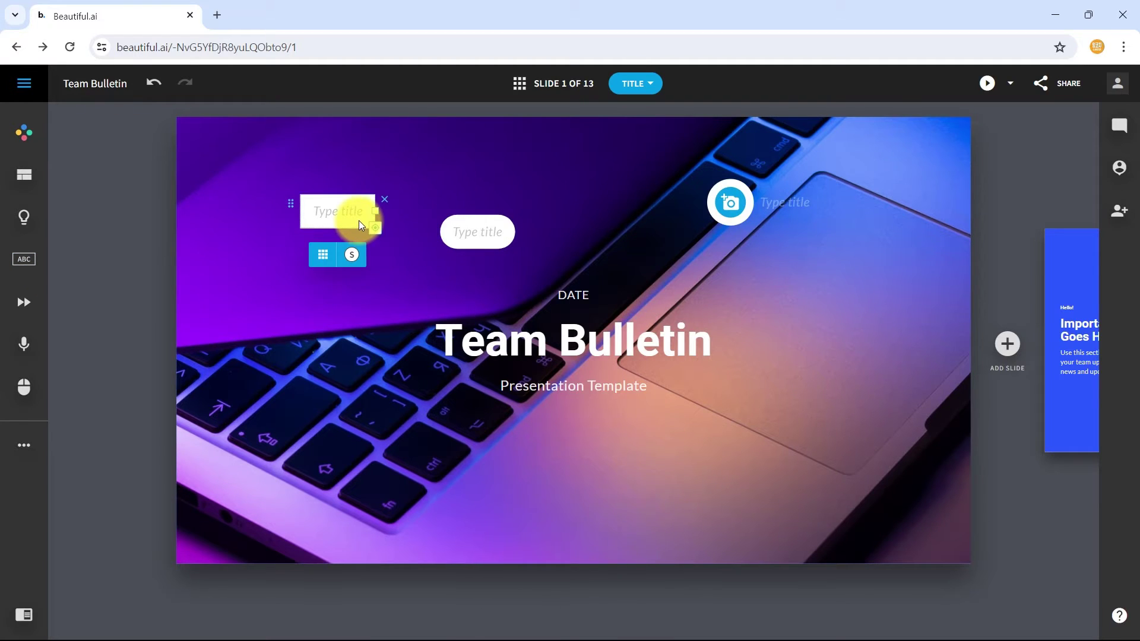
{"action": "left_click", "coordinate": [385, 200]}
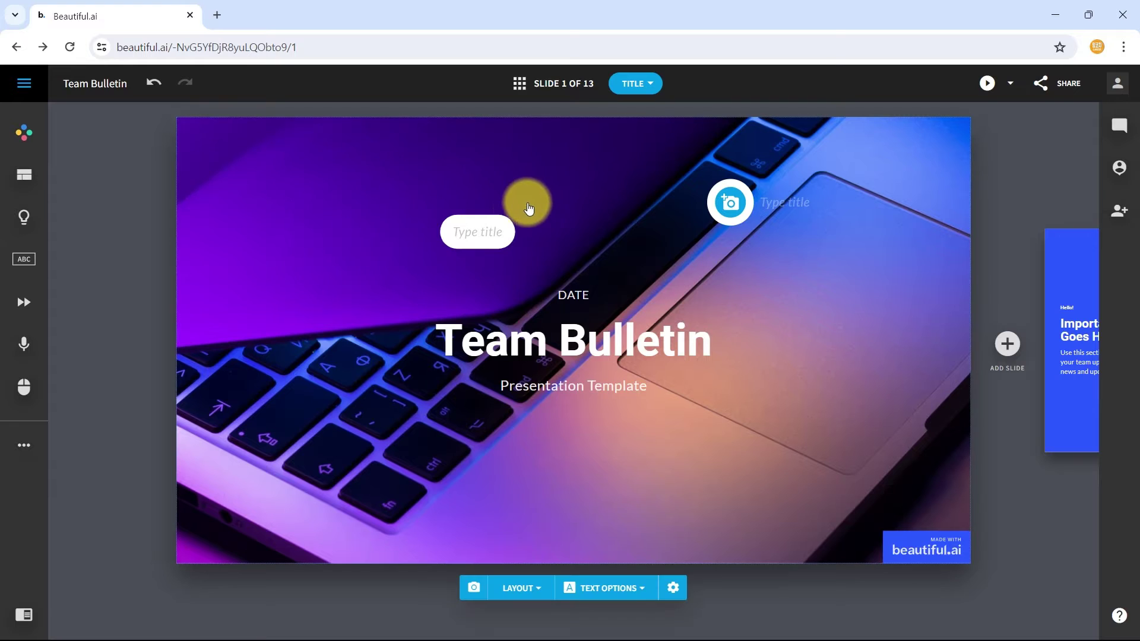
{"action": "left_click", "coordinate": [526, 221]}
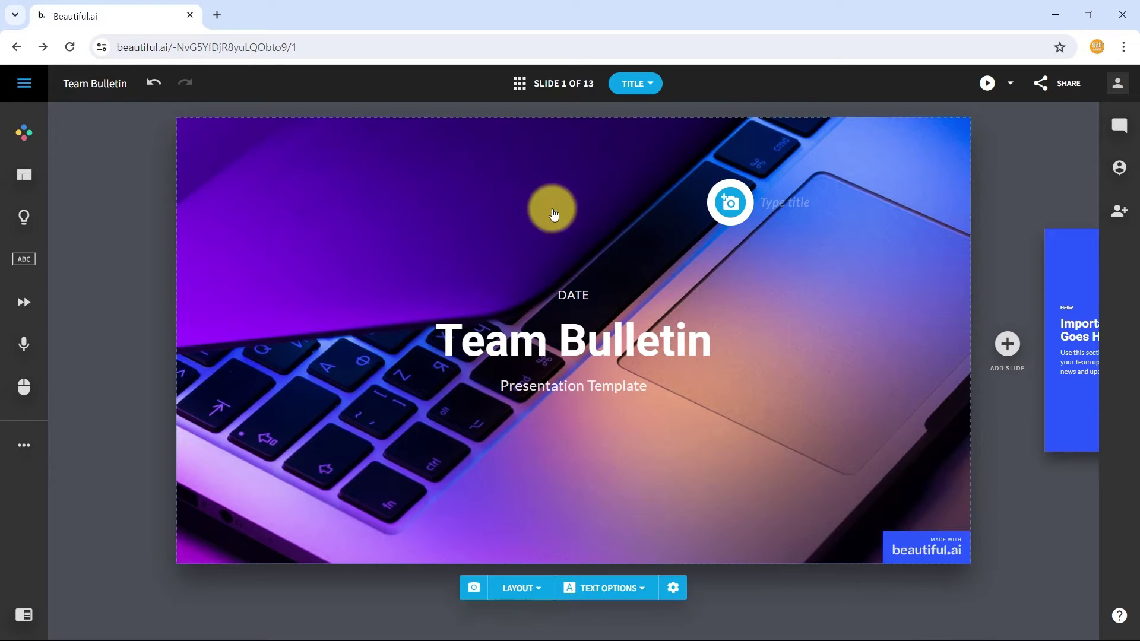
{"action": "left_click", "coordinate": [746, 191]}
{"action": "left_click", "coordinate": [827, 182]}
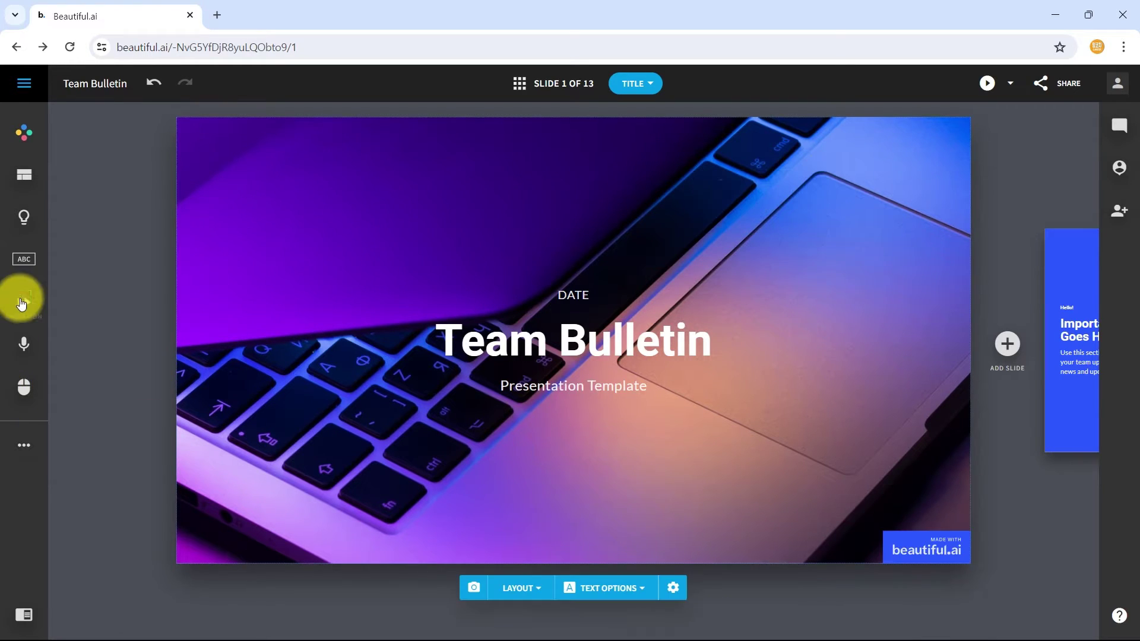
Step: Add a picture element above the Team Bulletin title and open the icon library for it
{"action": "left_click", "coordinate": [24, 259]}
{"action": "left_click_drag", "start_coordinate": [89, 502], "coordinate": [498, 241]}
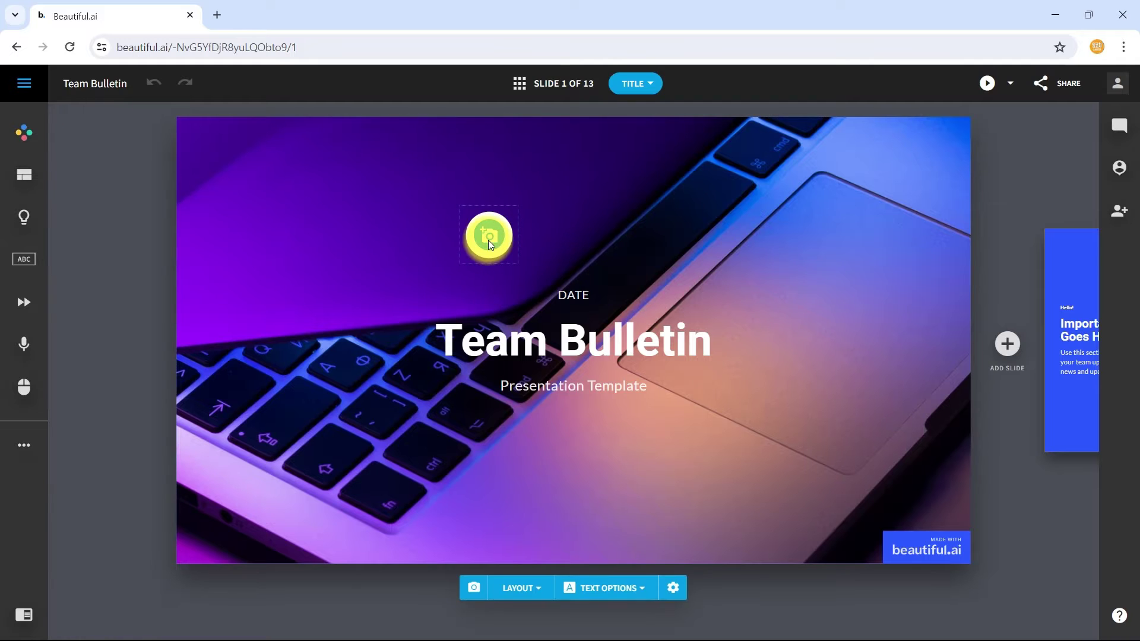
{"action": "left_click", "coordinate": [488, 240]}
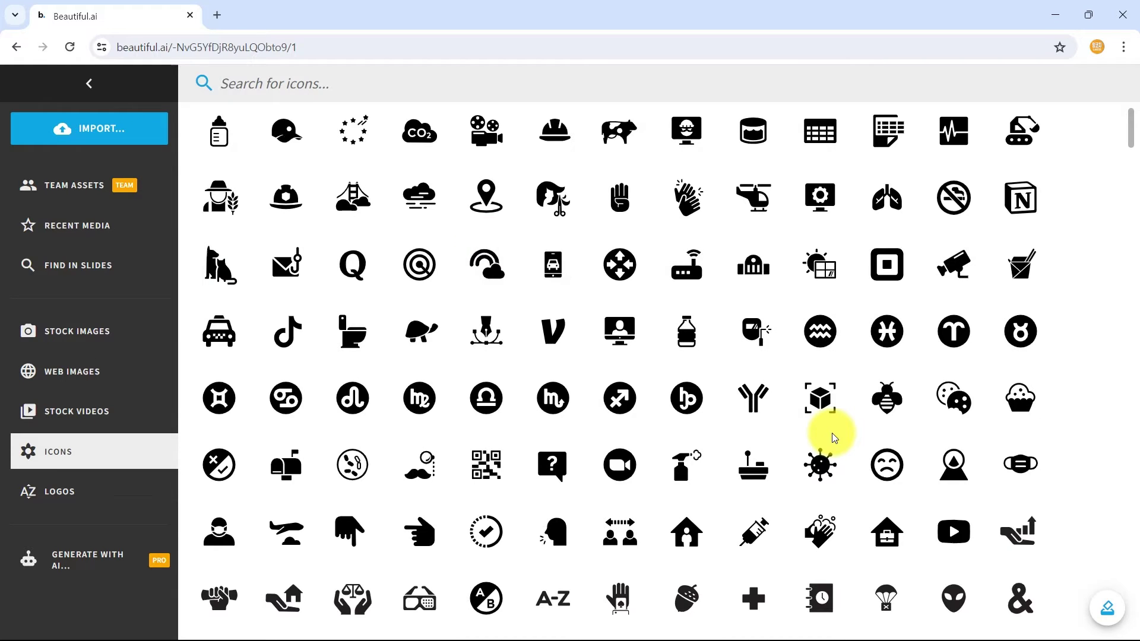
Step: Search the icon library for "apple" and insert the apple fruit icon into the picture element
{"action": "scroll", "coordinate": [770, 396], "scroll_direction": "down", "scroll_amount": 1}
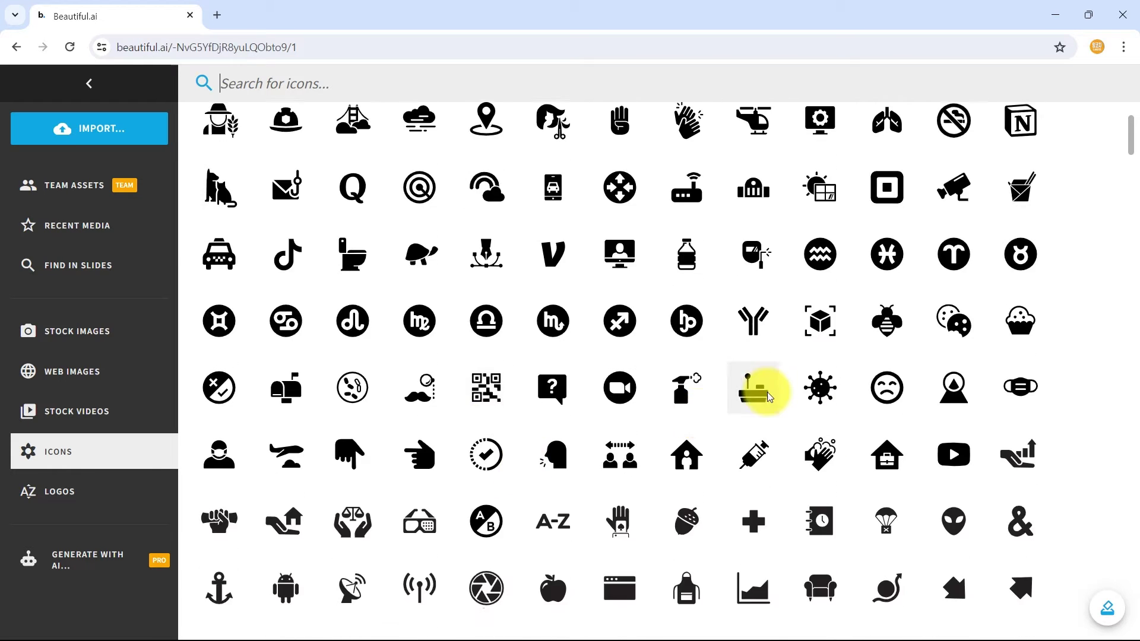
{"action": "scroll", "coordinate": [769, 397], "scroll_direction": "up", "scroll_amount": 1}
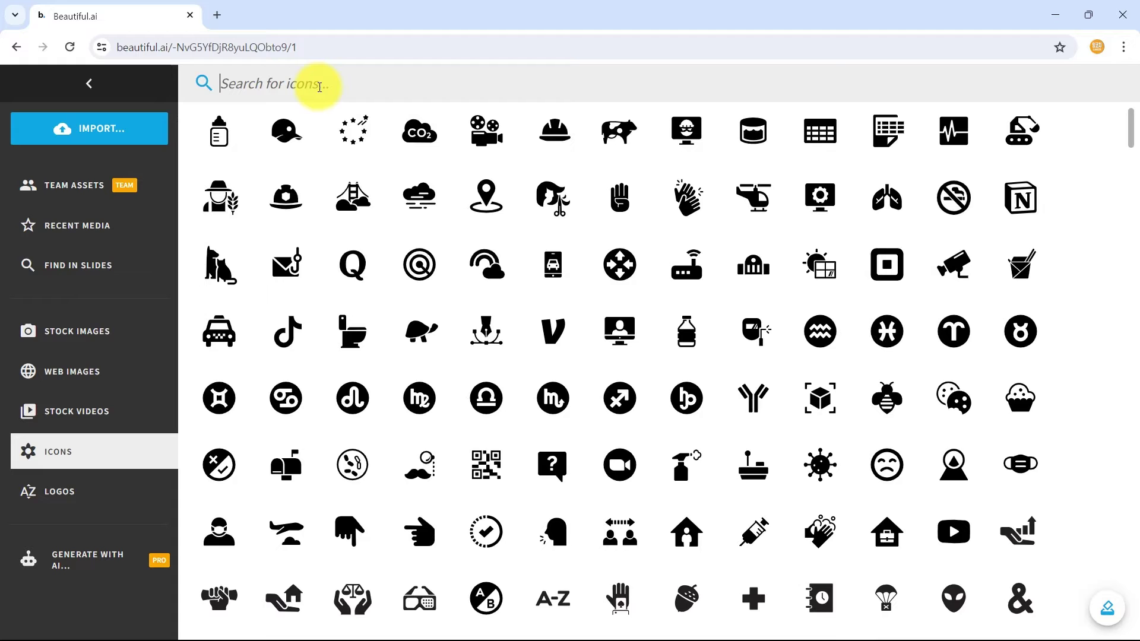
{"action": "scroll", "coordinate": [804, 380], "scroll_direction": "down", "scroll_amount": 7}
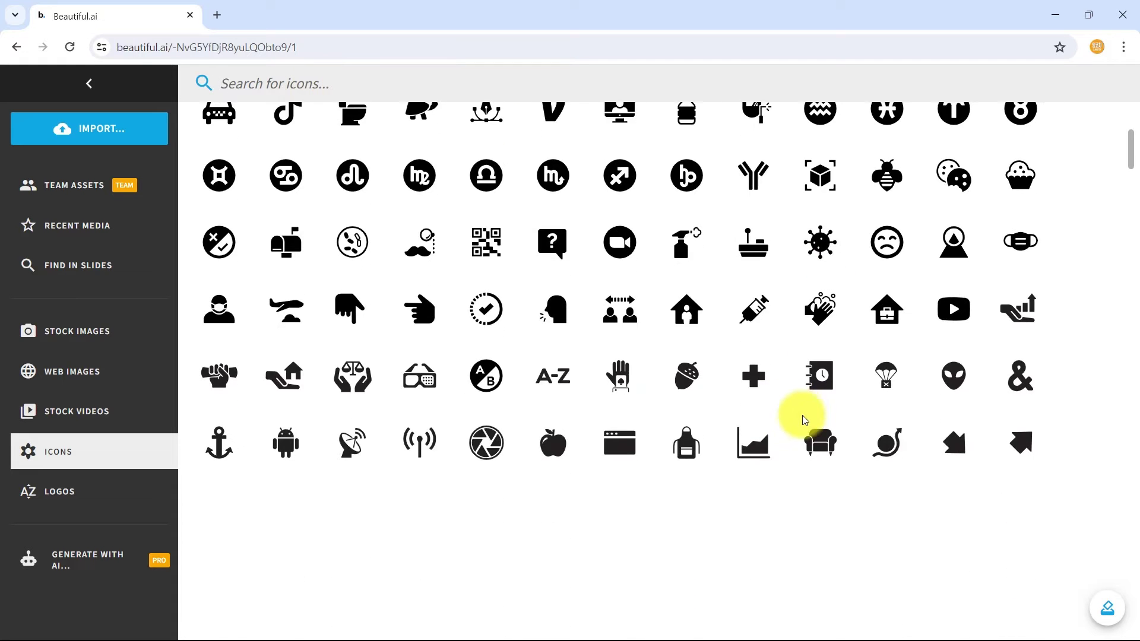
{"action": "scroll", "coordinate": [742, 368], "scroll_direction": "up", "scroll_amount": 7}
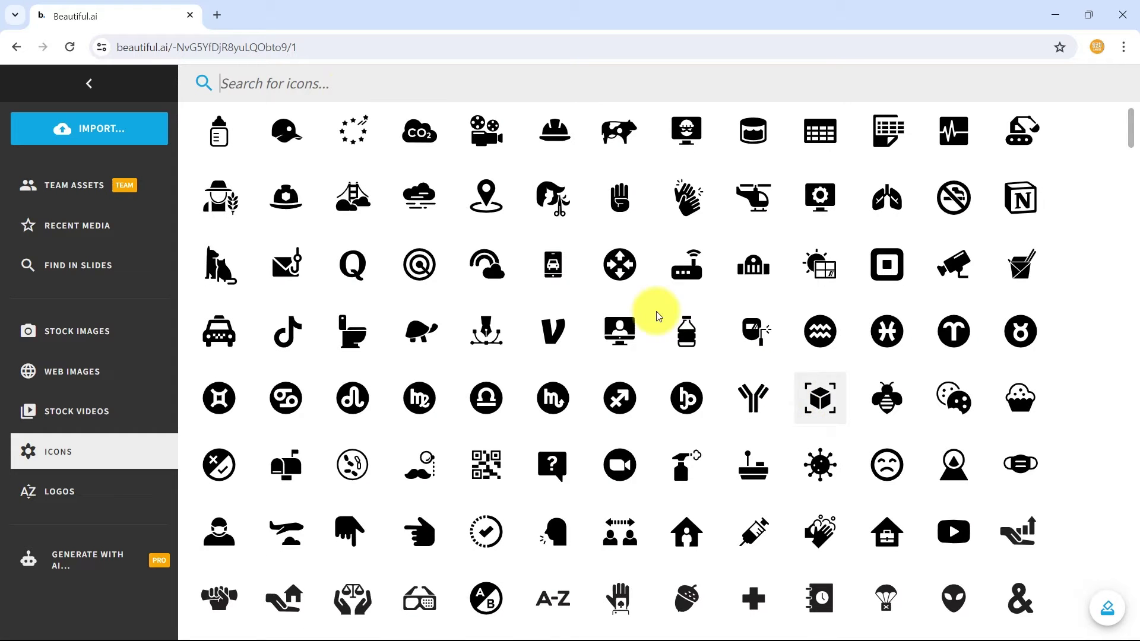
{"action": "left_click", "coordinate": [365, 93]}
{"action": "type", "text": "apple"}
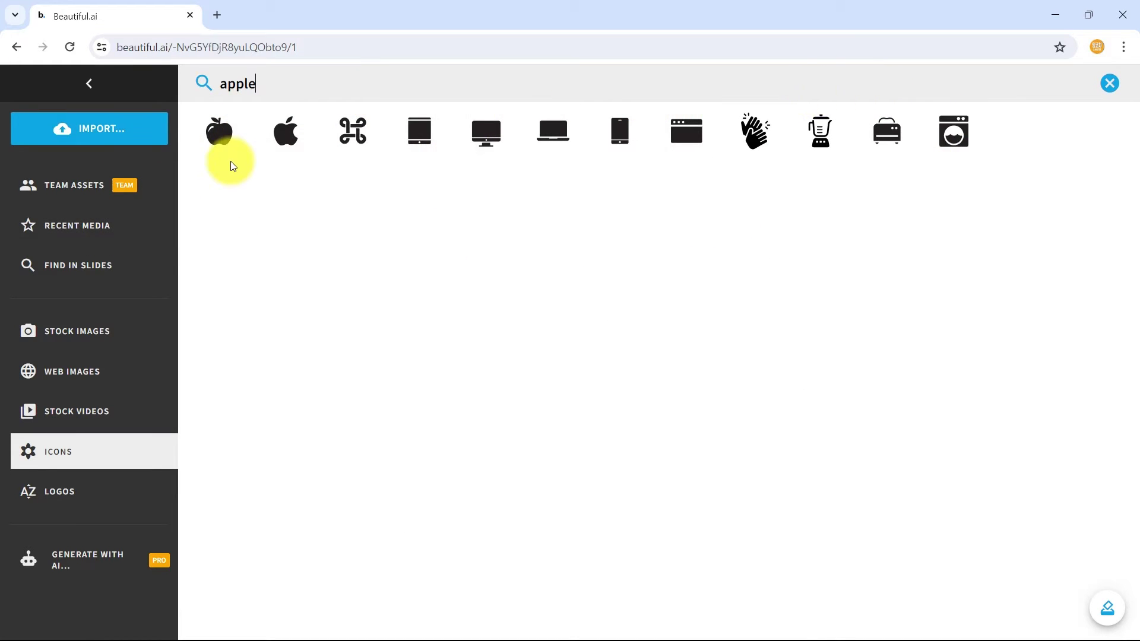
{"action": "left_click", "coordinate": [219, 133]}
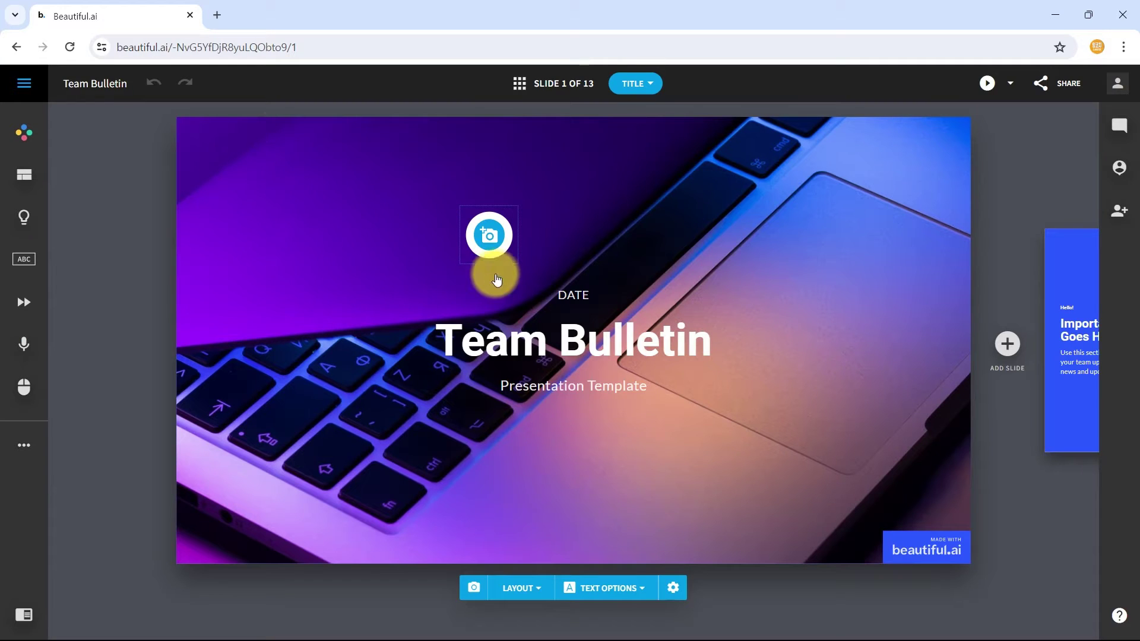
Step: Move the apple picture to the title slide's upper-left corner and view its options for replacing, adjusting or removing the icon
{"action": "left_click", "coordinate": [490, 236]}
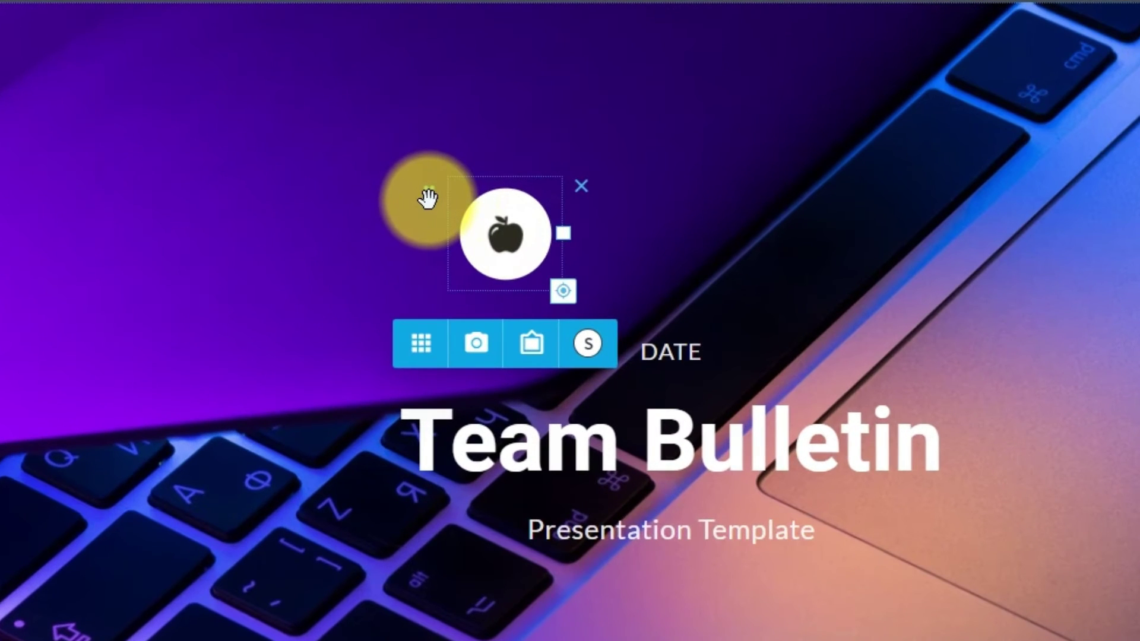
{"action": "left_click_drag", "start_coordinate": [428, 197], "coordinate": [0, 66]}
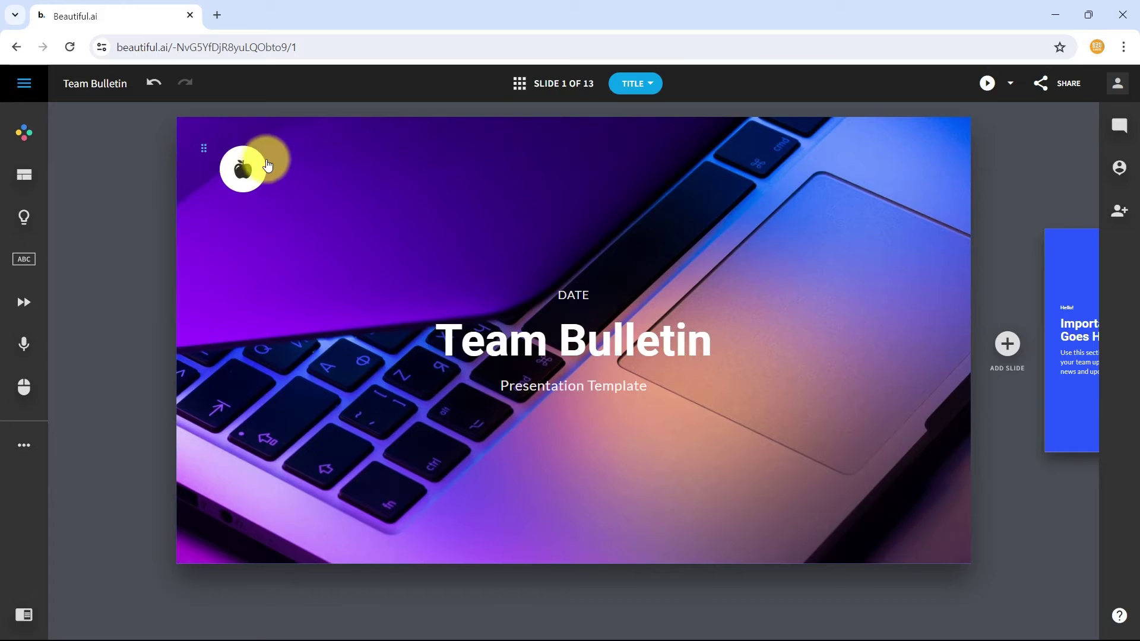
{"action": "left_click", "coordinate": [248, 172]}
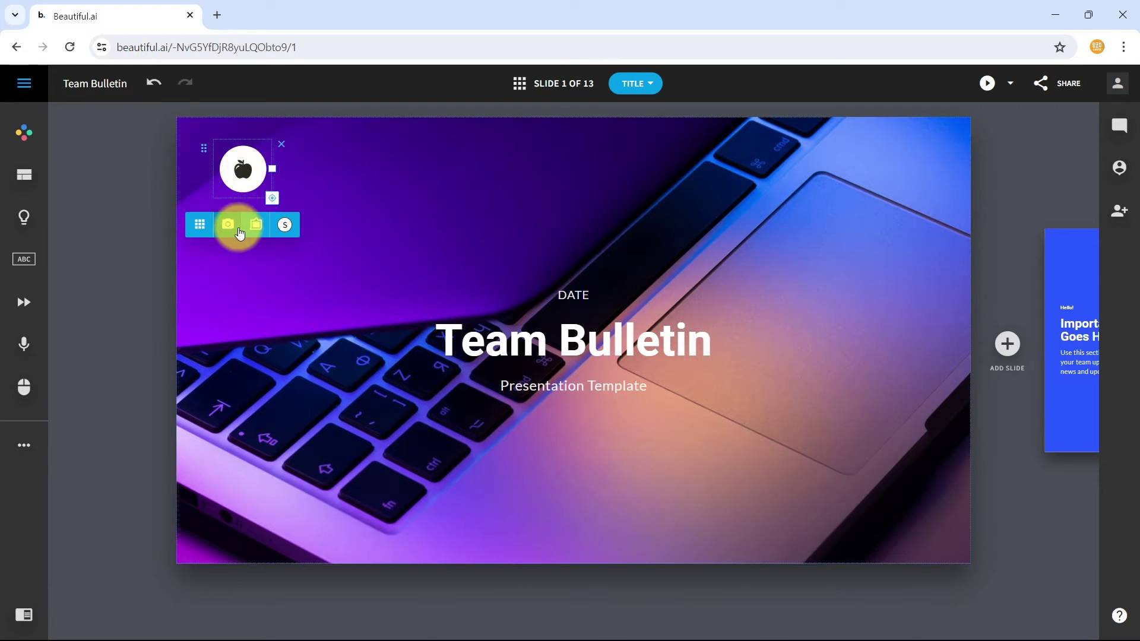
{"action": "left_click", "coordinate": [236, 226]}
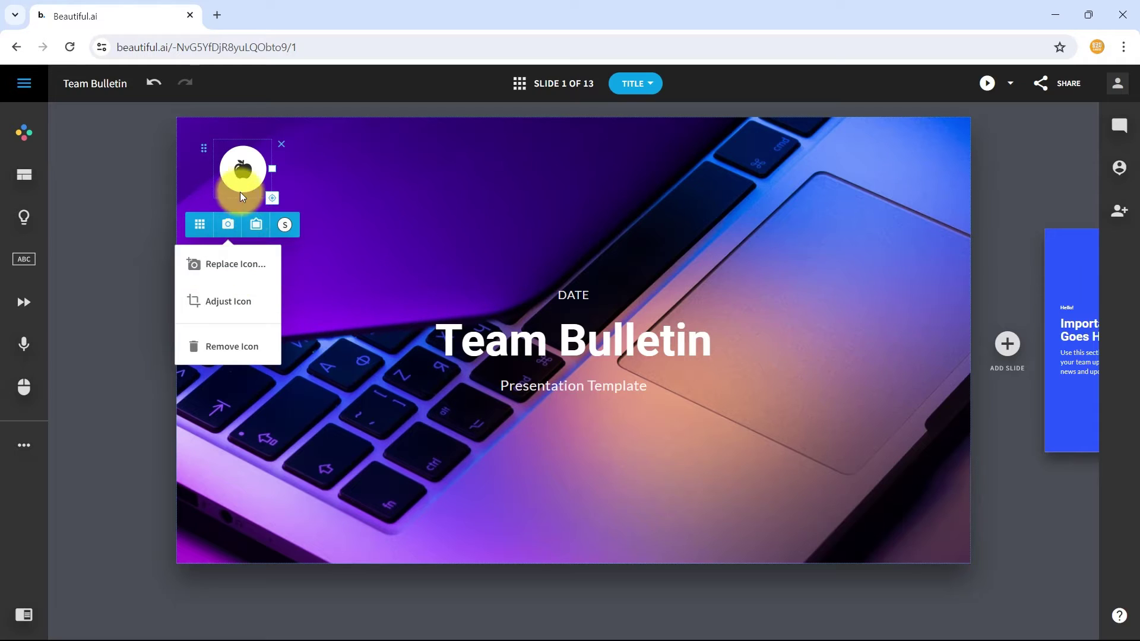
{"action": "left_click", "coordinate": [256, 228]}
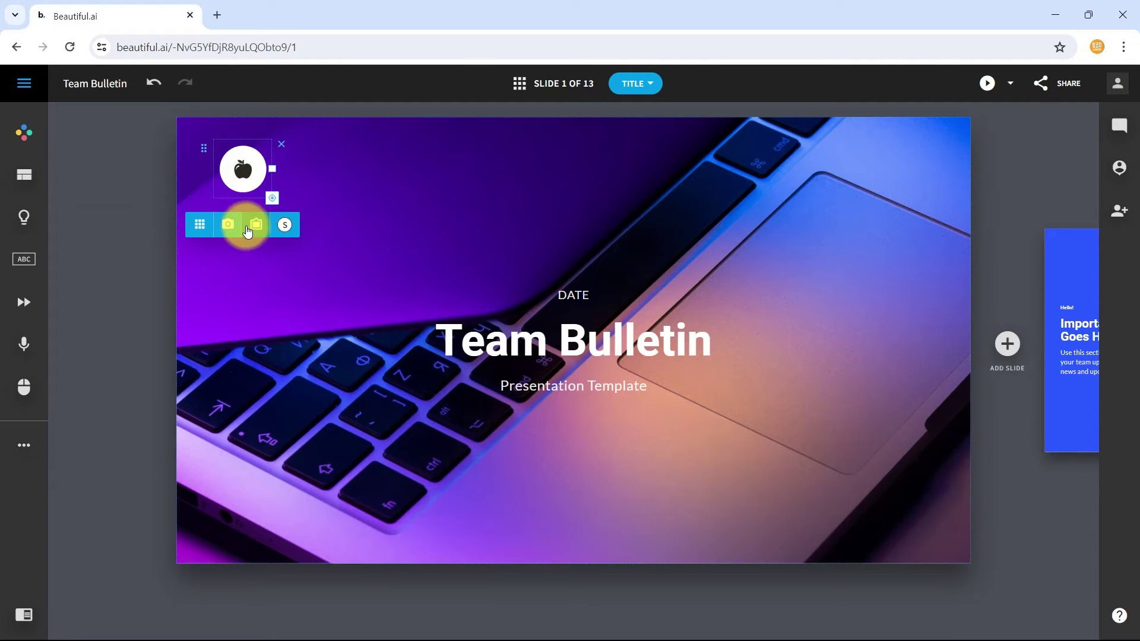
Step: Apply the Apple iMac device frame to the apple picture
{"action": "left_click", "coordinate": [257, 226]}
{"action": "left_click", "coordinate": [259, 171]}
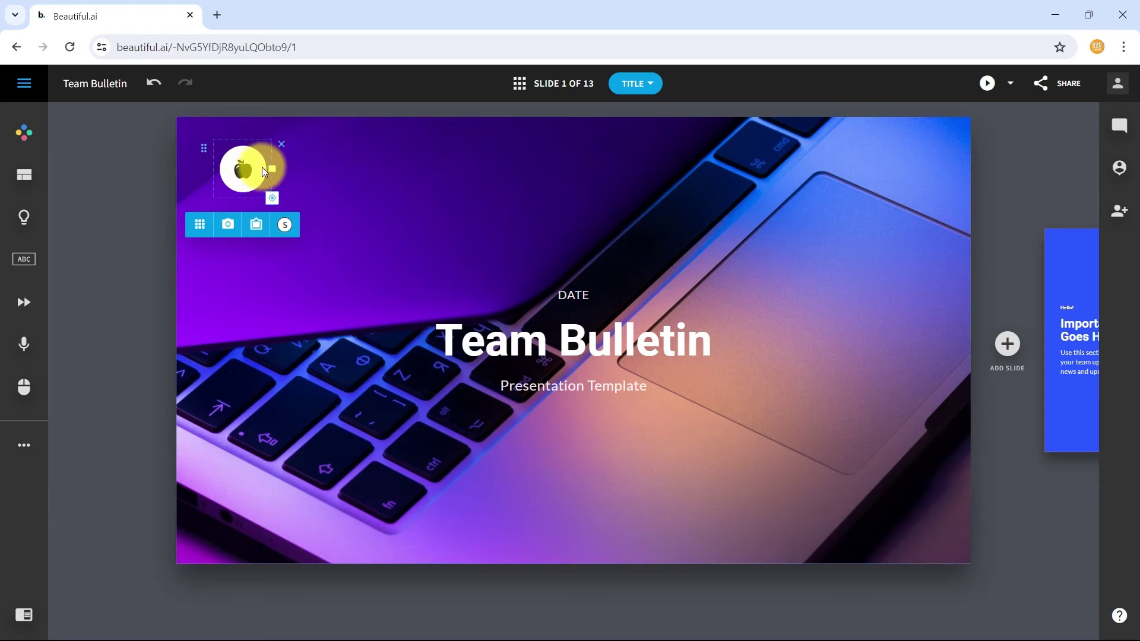
{"action": "left_click", "coordinate": [256, 224]}
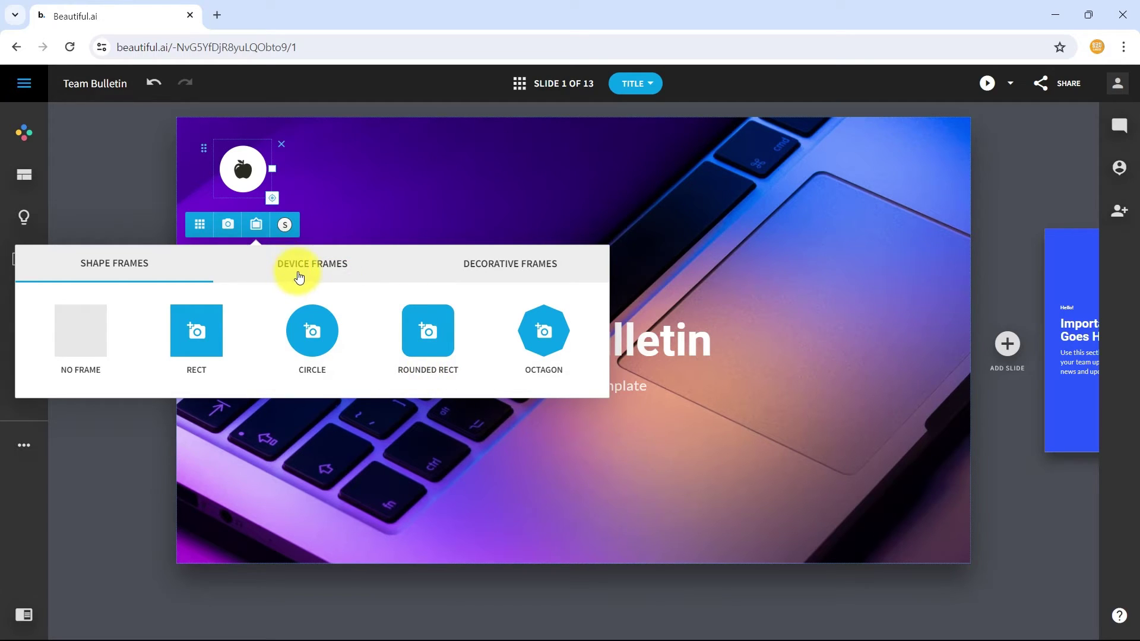
{"action": "left_click", "coordinate": [299, 277]}
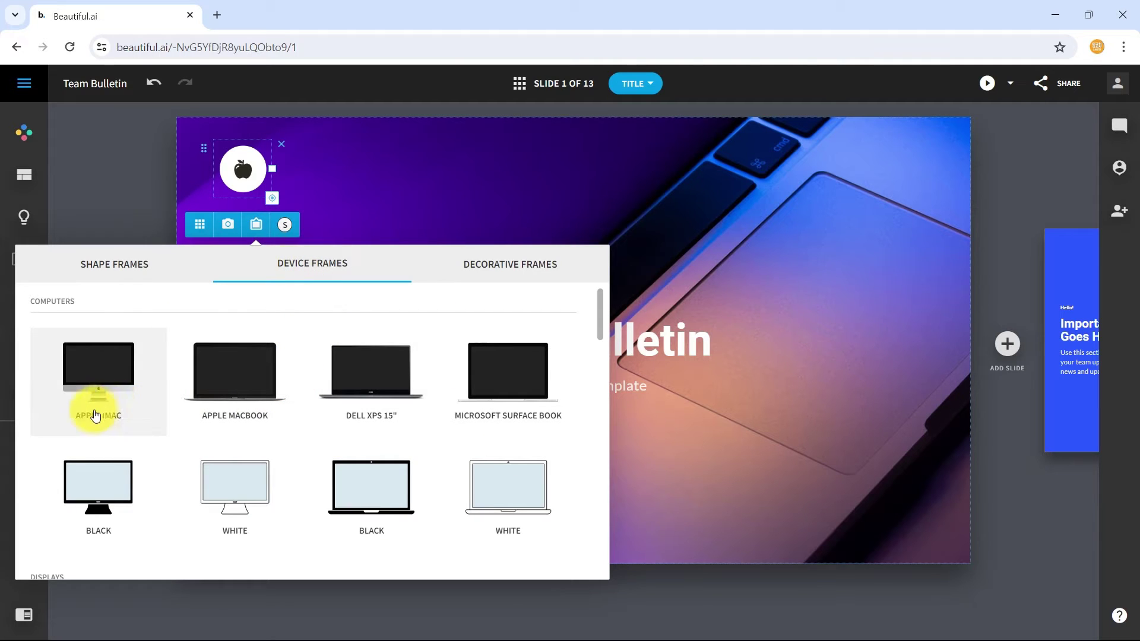
{"action": "scroll", "coordinate": [196, 393], "scroll_direction": "down", "scroll_amount": 3}
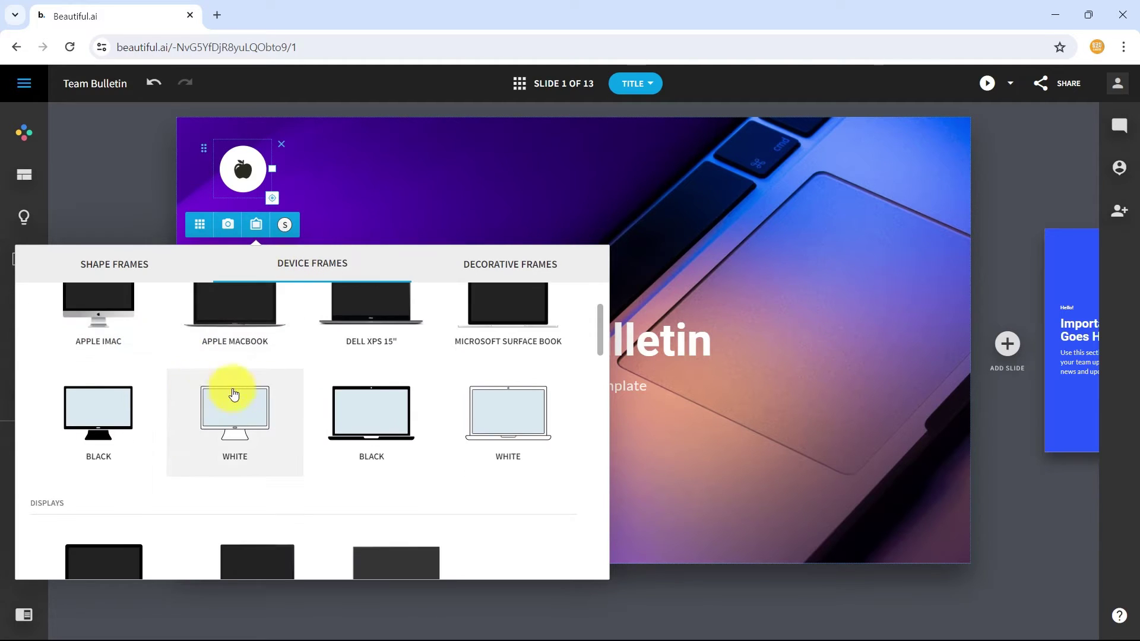
{"action": "scroll", "coordinate": [348, 383], "scroll_direction": "up", "scroll_amount": 4}
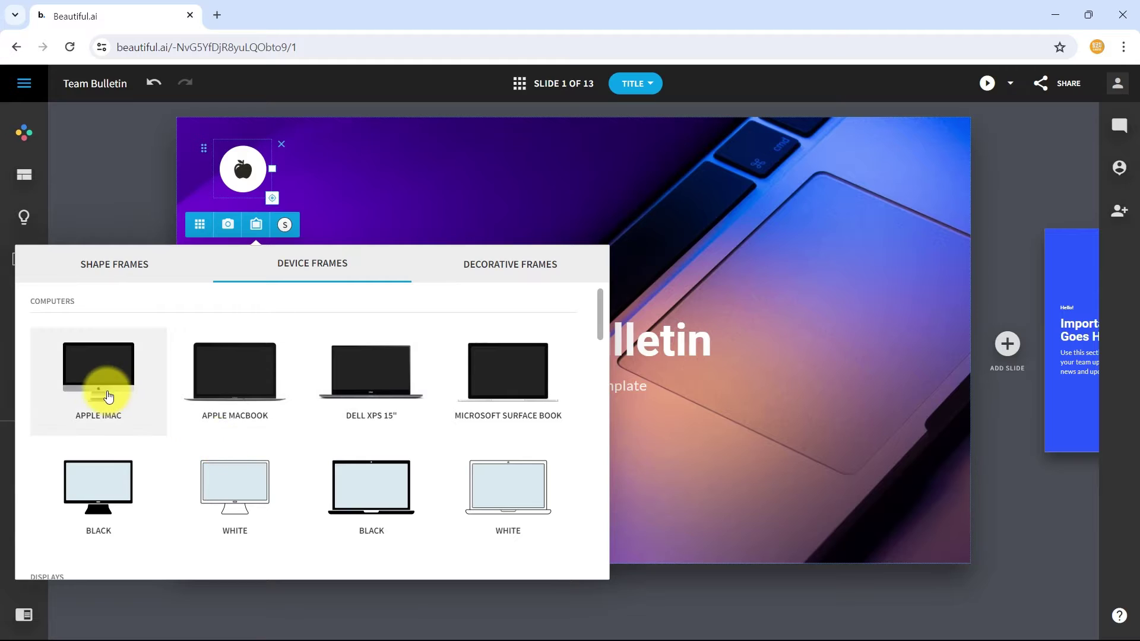
{"action": "left_click", "coordinate": [102, 390]}
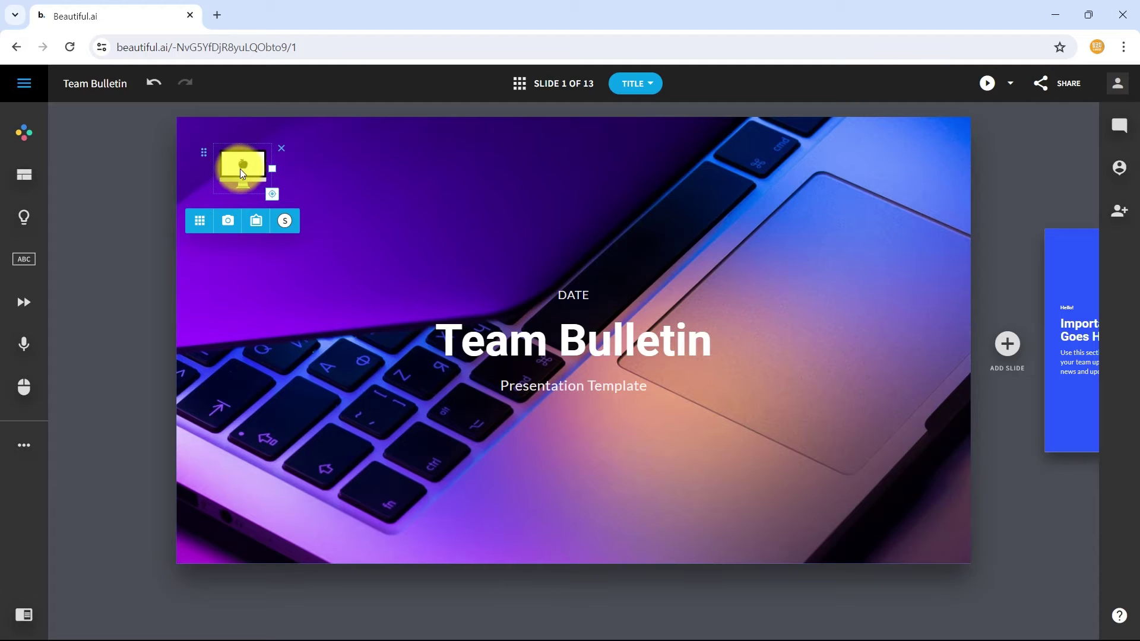
Step: Look through the decorative and shape frames available for the apple picture, keeping the iMac frame
{"action": "left_click", "coordinate": [256, 231]}
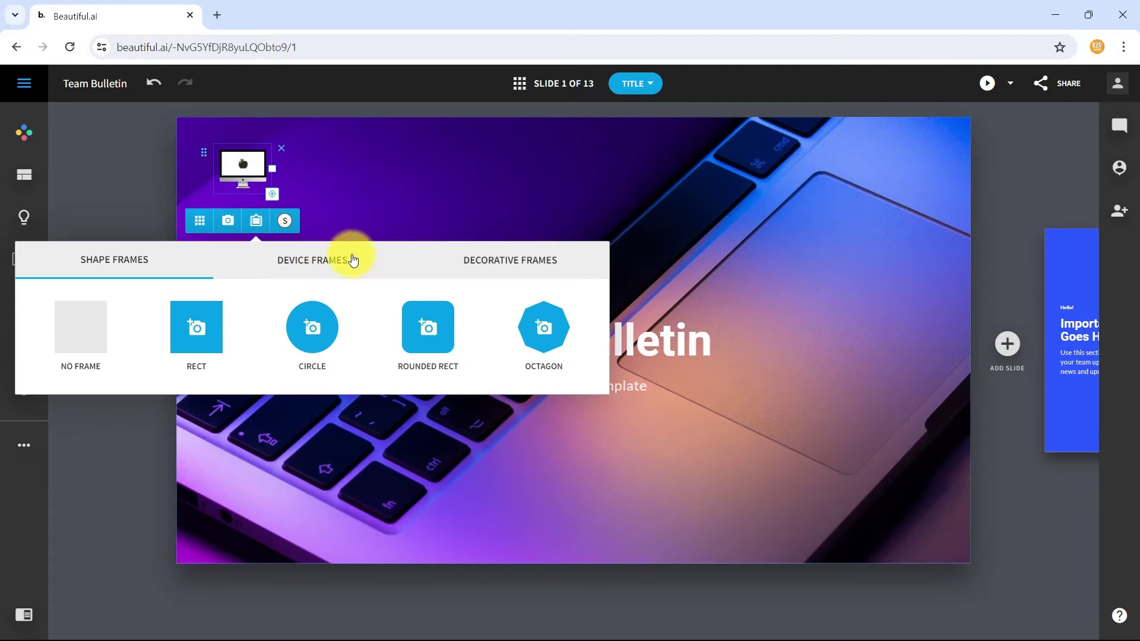
{"action": "left_click", "coordinate": [507, 263]}
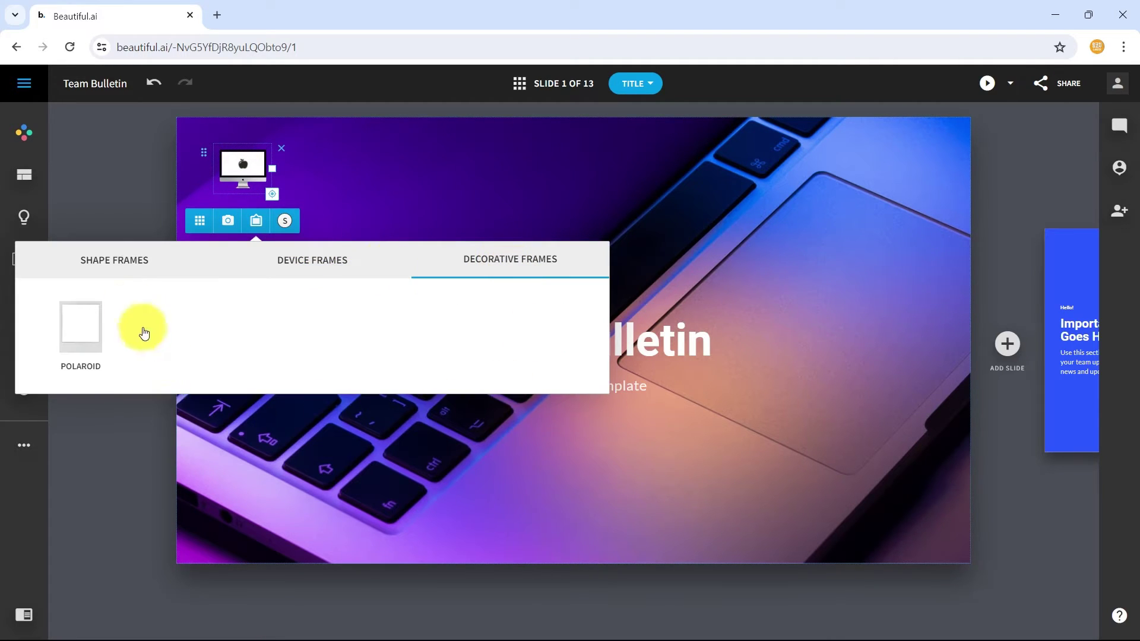
{"action": "left_click", "coordinate": [114, 263]}
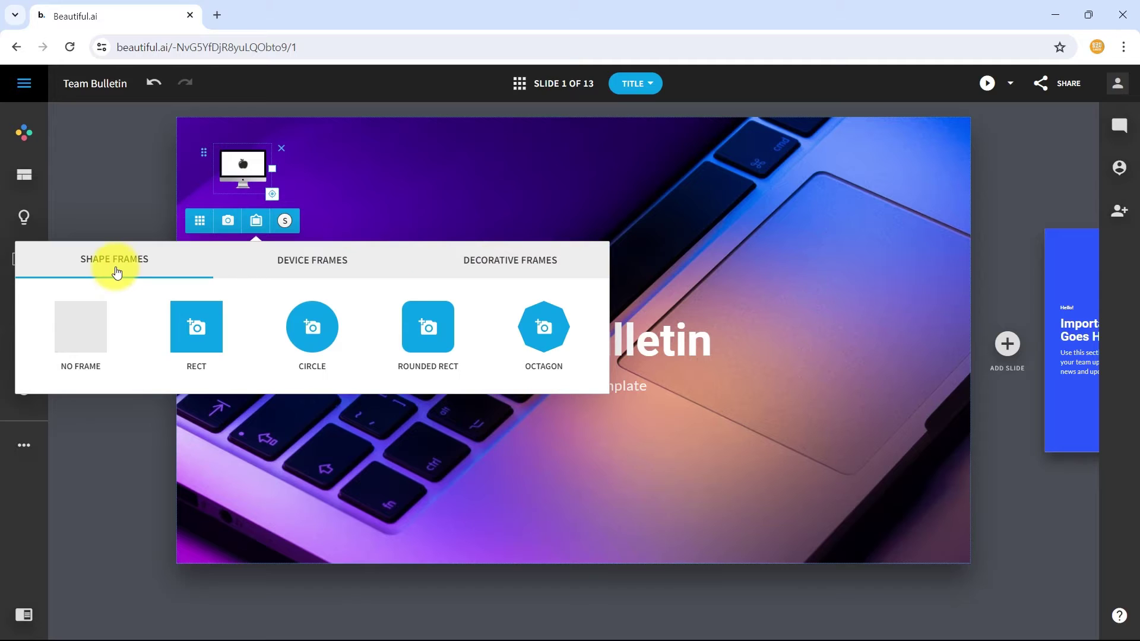
{"action": "left_click", "coordinate": [321, 197]}
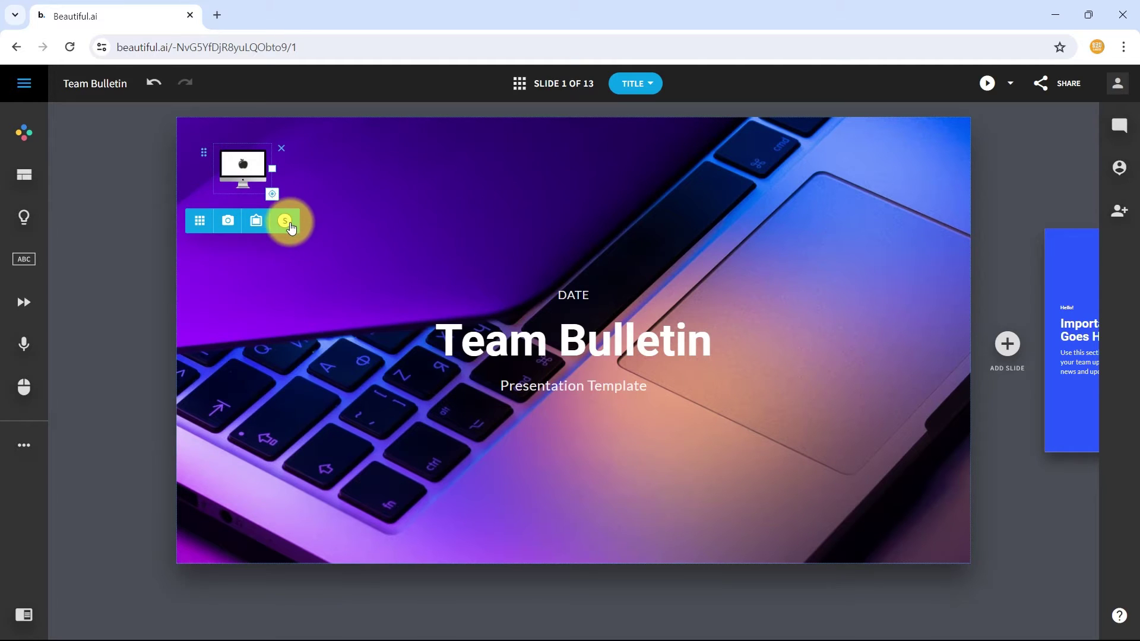
Step: Set the background color of the framed apple picture to teal
{"action": "left_click", "coordinate": [287, 225]}
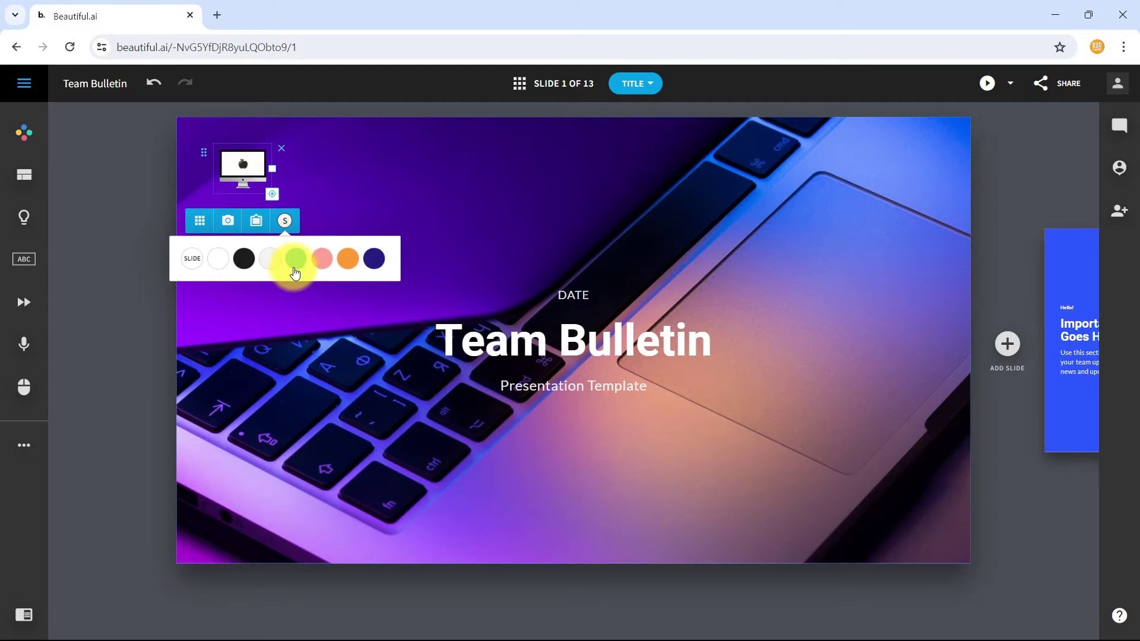
{"action": "left_click", "coordinate": [348, 259]}
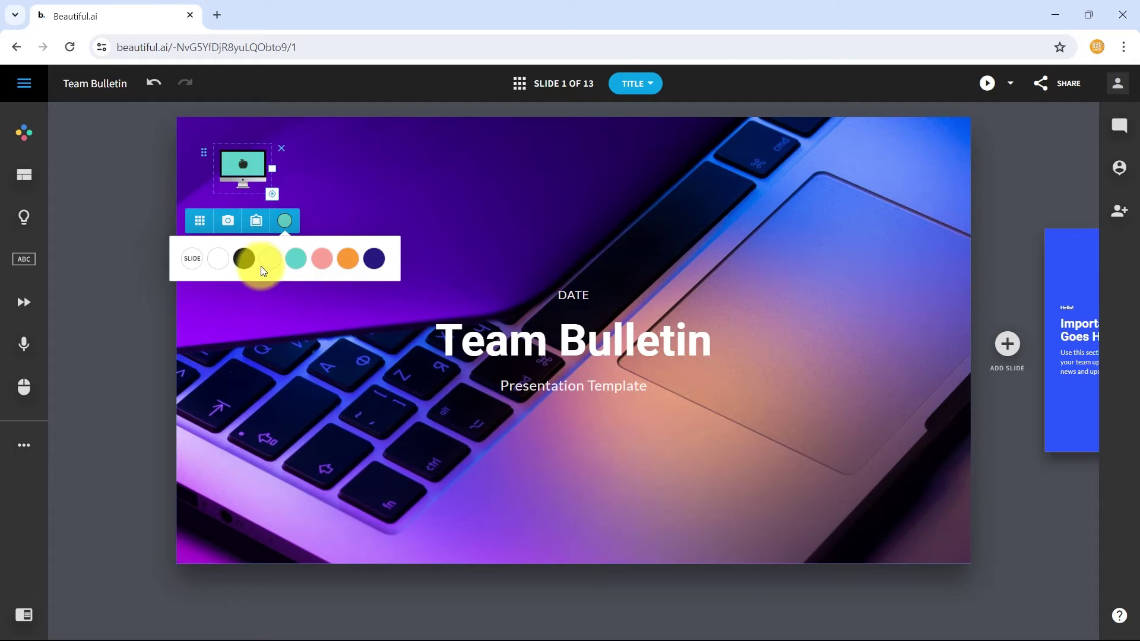
{"action": "left_click", "coordinate": [222, 267]}
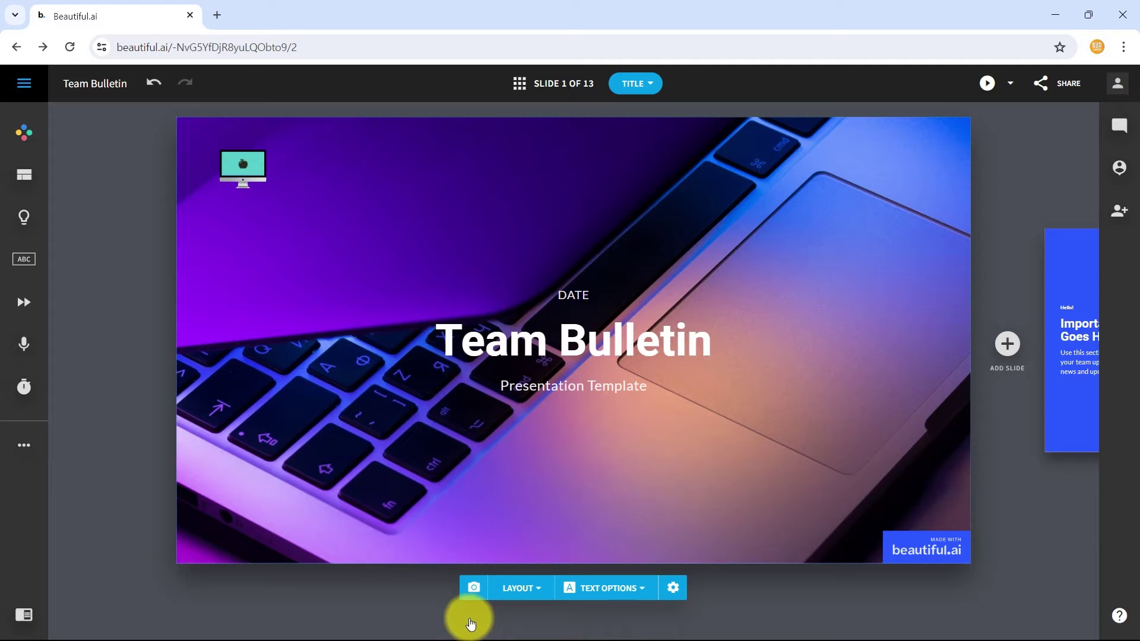
Step: Start replacing the title slide's background image and browse the stock image, stock video and icon libraries
{"action": "left_click", "coordinate": [474, 590]}
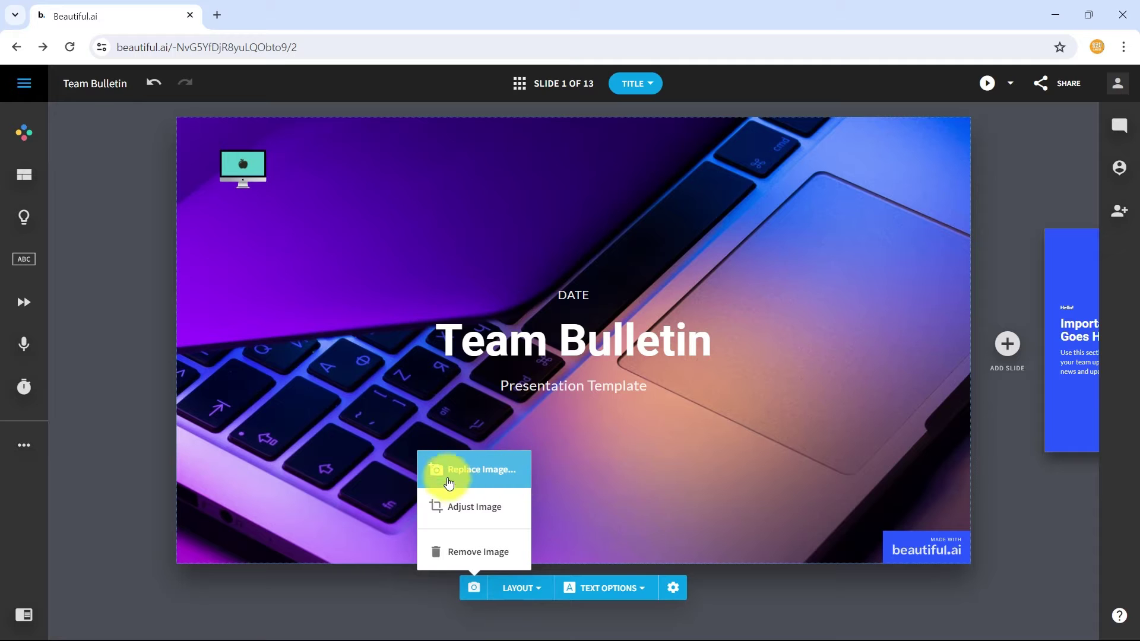
{"action": "left_click", "coordinate": [510, 473]}
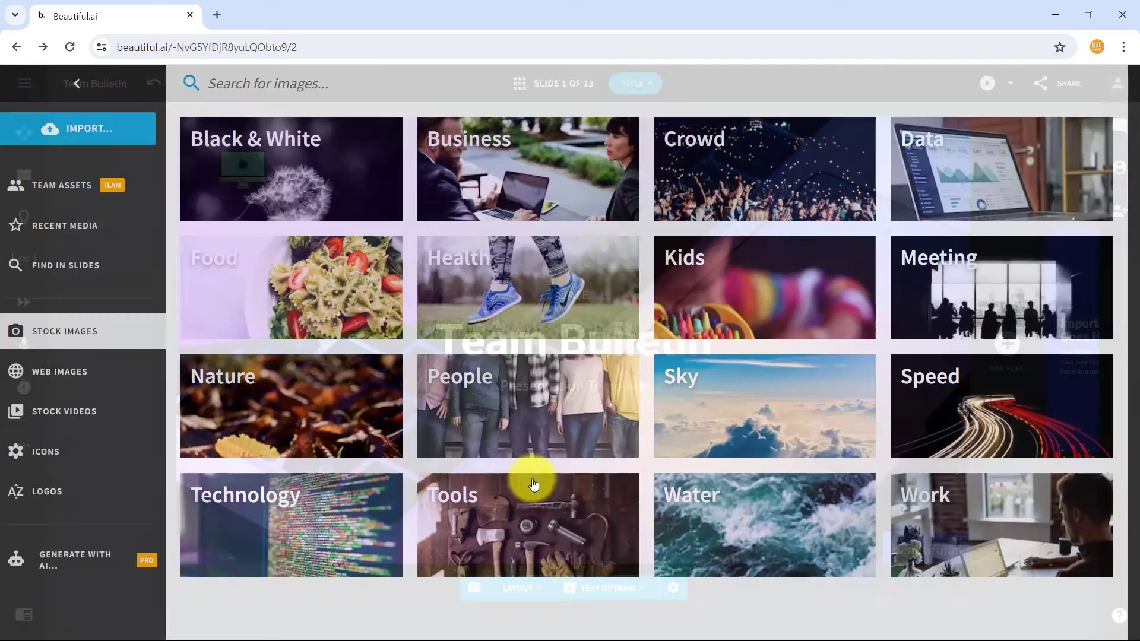
{"action": "left_click", "coordinate": [120, 379]}
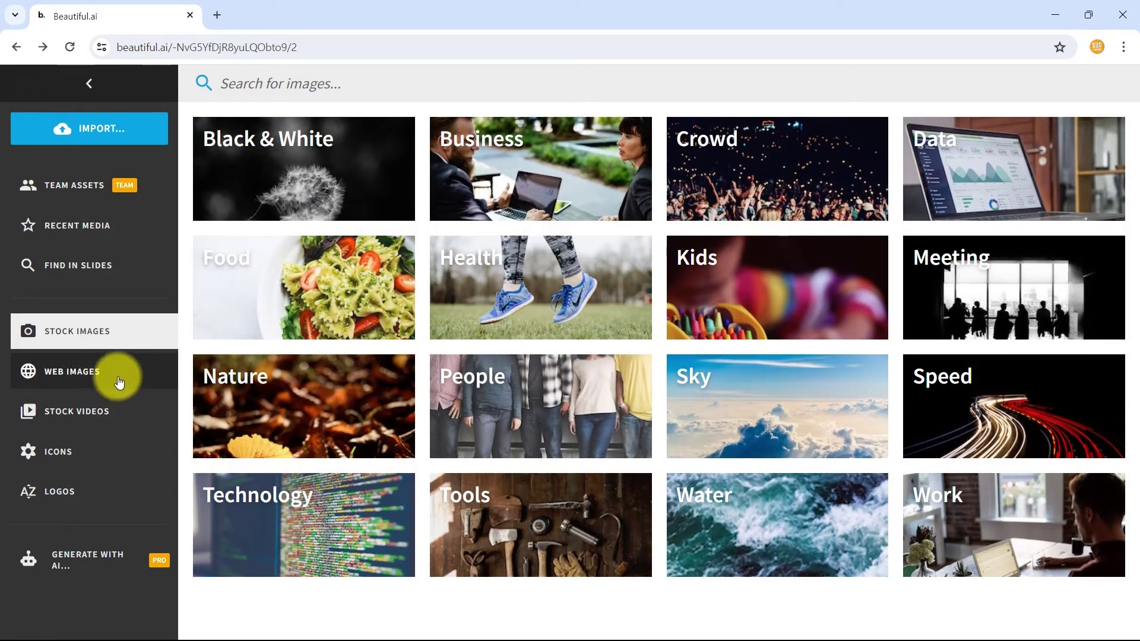
{"action": "left_click", "coordinate": [111, 347]}
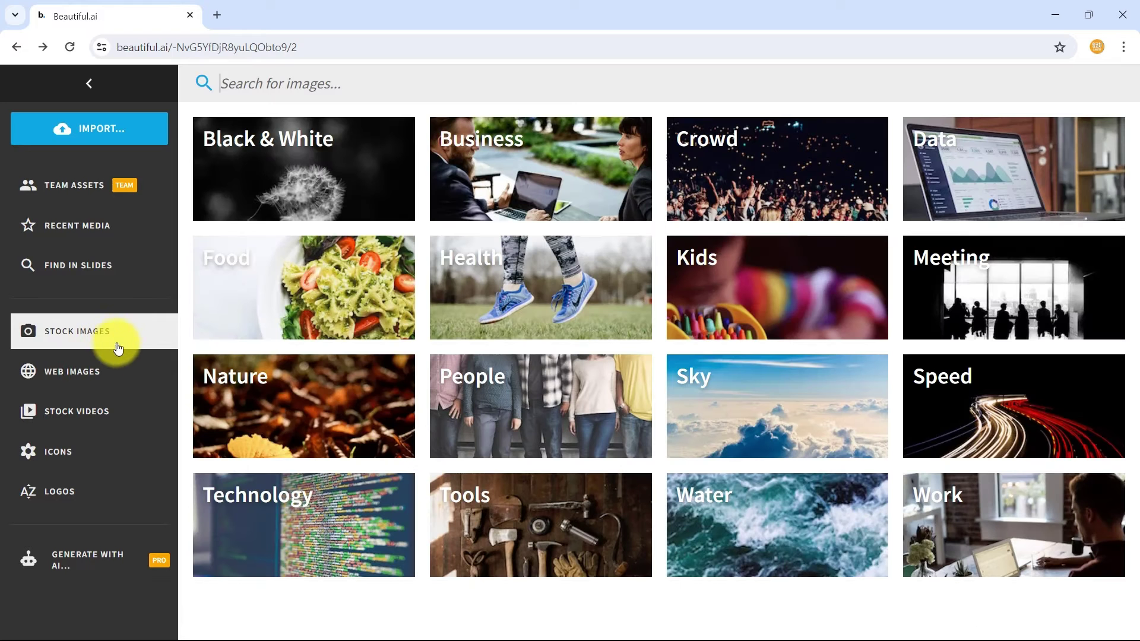
{"action": "left_click", "coordinate": [115, 414]}
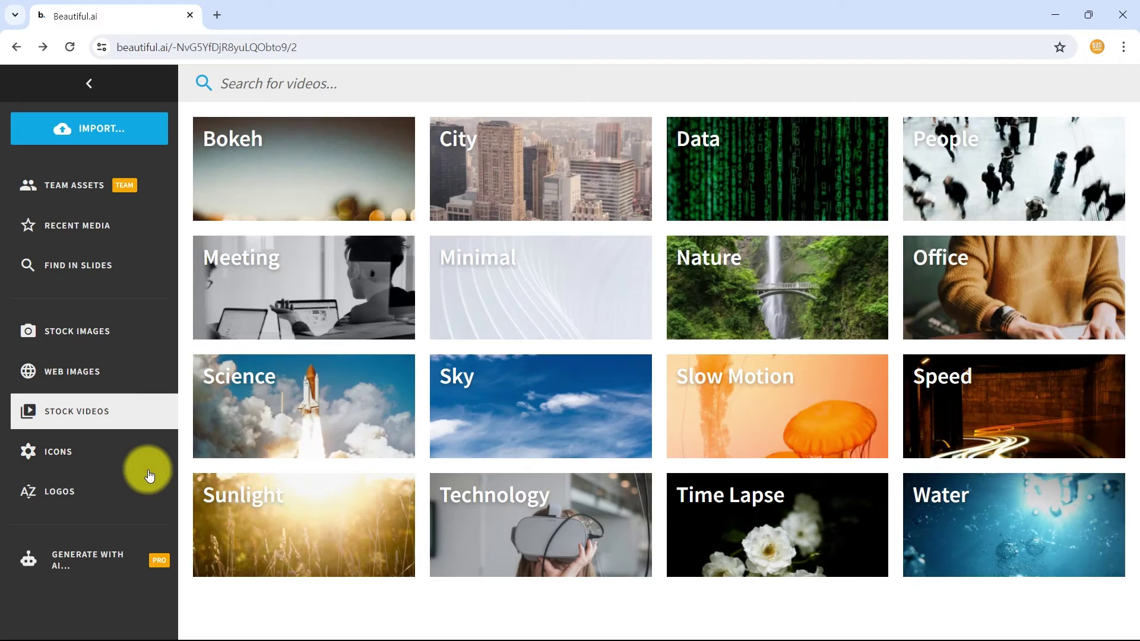
{"action": "left_click", "coordinate": [99, 469]}
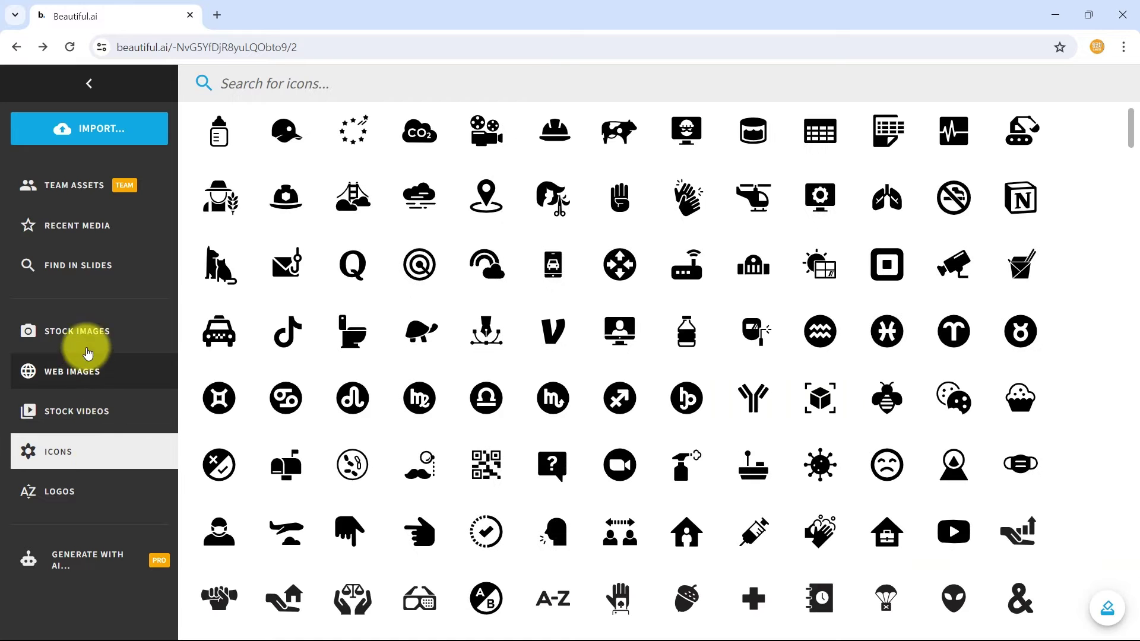
Step: Try the laptop dashboard photo from the Data stock images as the title slide's background, and undo the replacement
{"action": "left_click", "coordinate": [89, 331]}
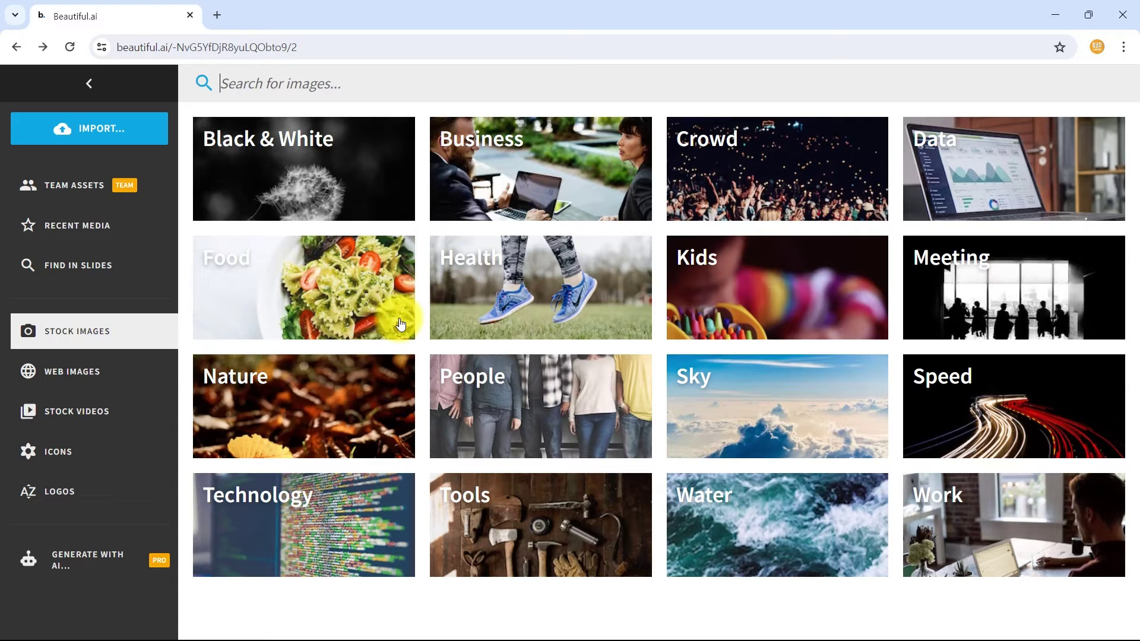
{"action": "left_click", "coordinate": [1025, 158]}
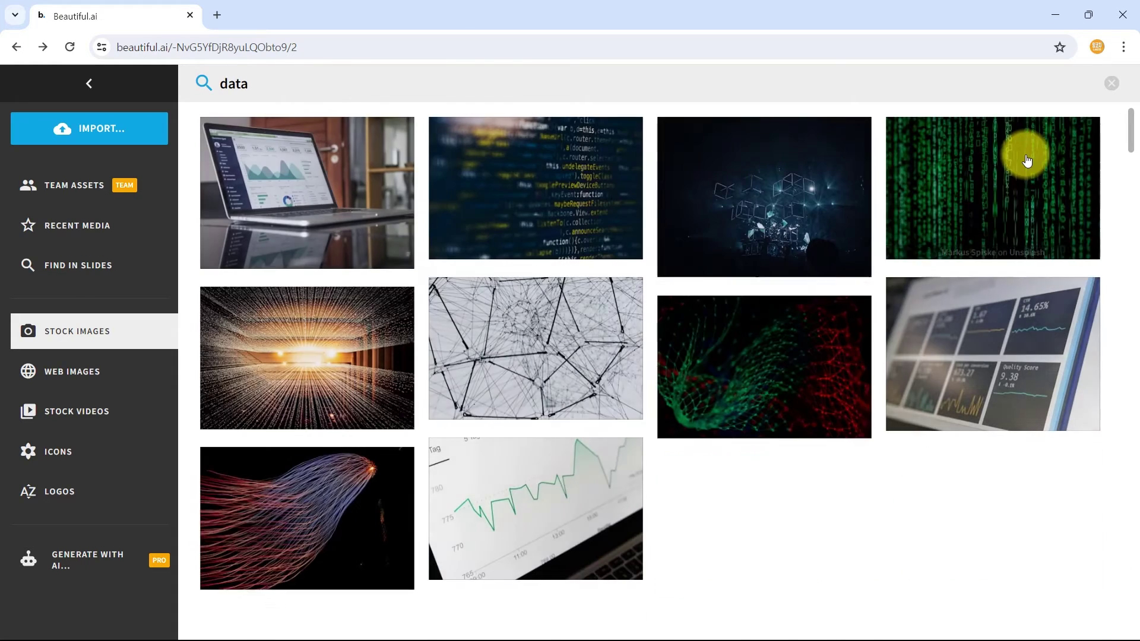
{"action": "left_click", "coordinate": [379, 242]}
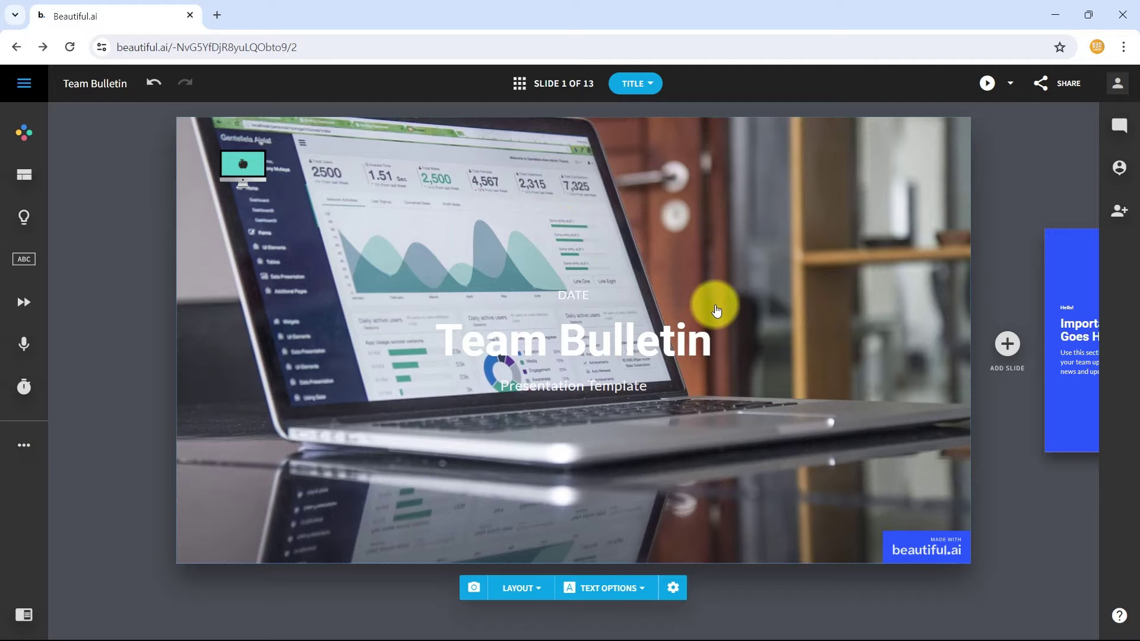
{"action": "left_click", "coordinate": [156, 88]}
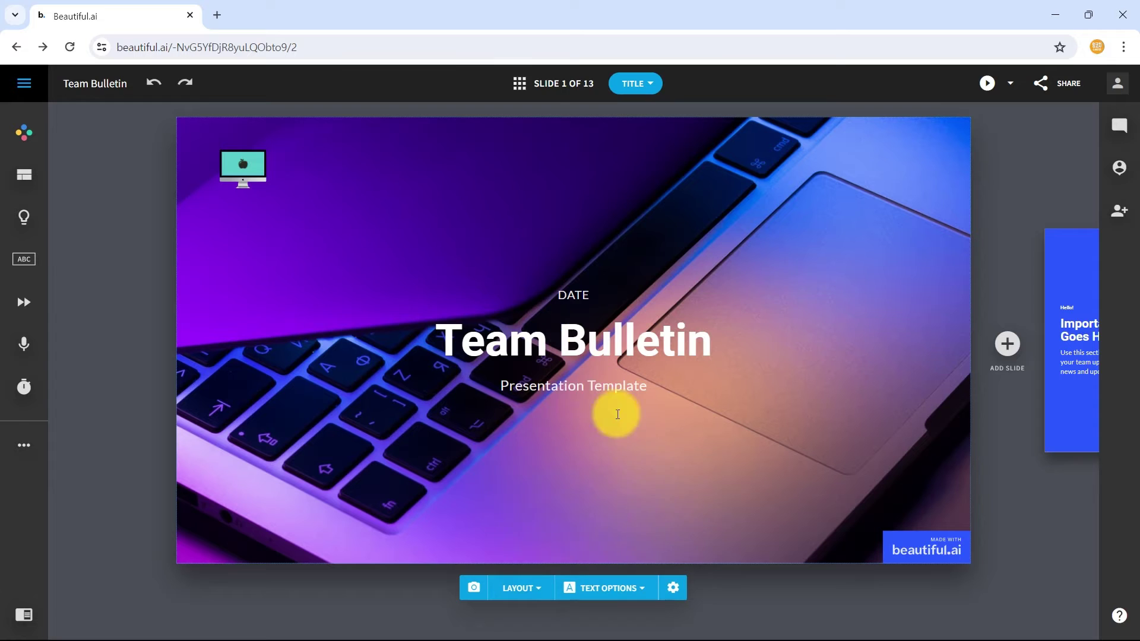
Step: Try several edge and corner positions for the title slide's text block, and set it back to the center position
{"action": "mouse_move", "coordinate": [626, 592]}
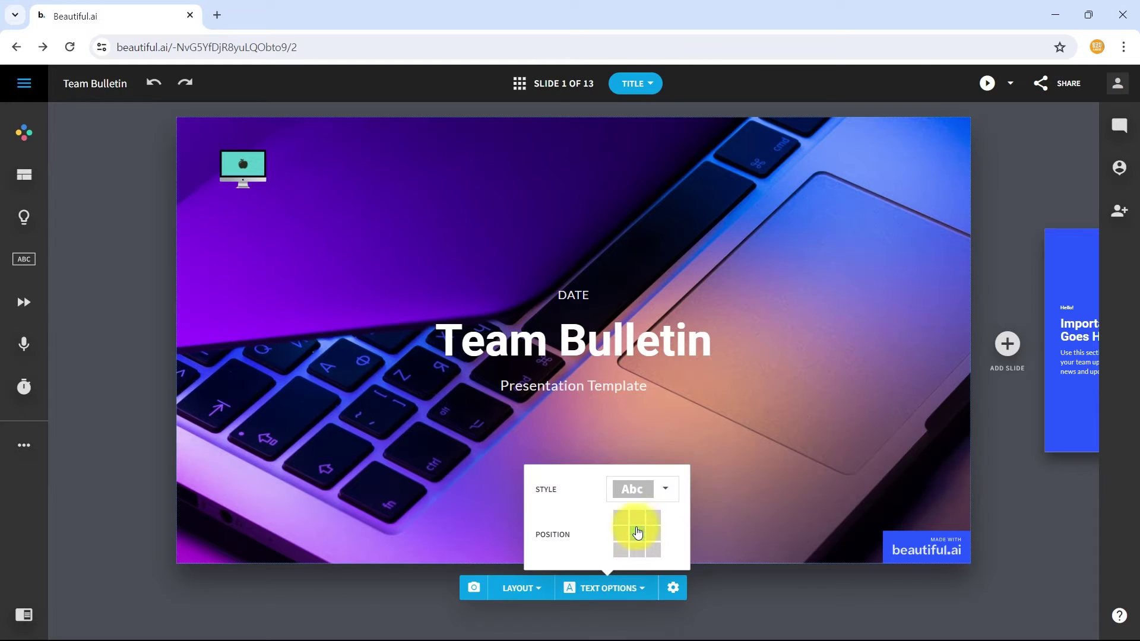
{"action": "left_click", "coordinate": [635, 521]}
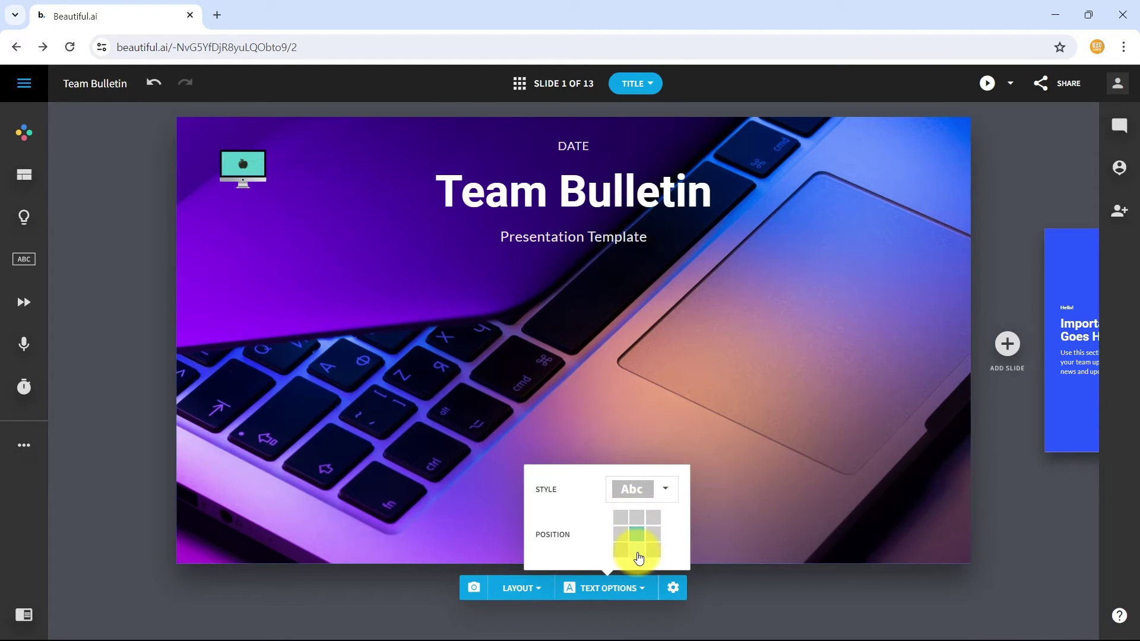
{"action": "left_click", "coordinate": [637, 555]}
{"action": "left_click", "coordinate": [619, 535]}
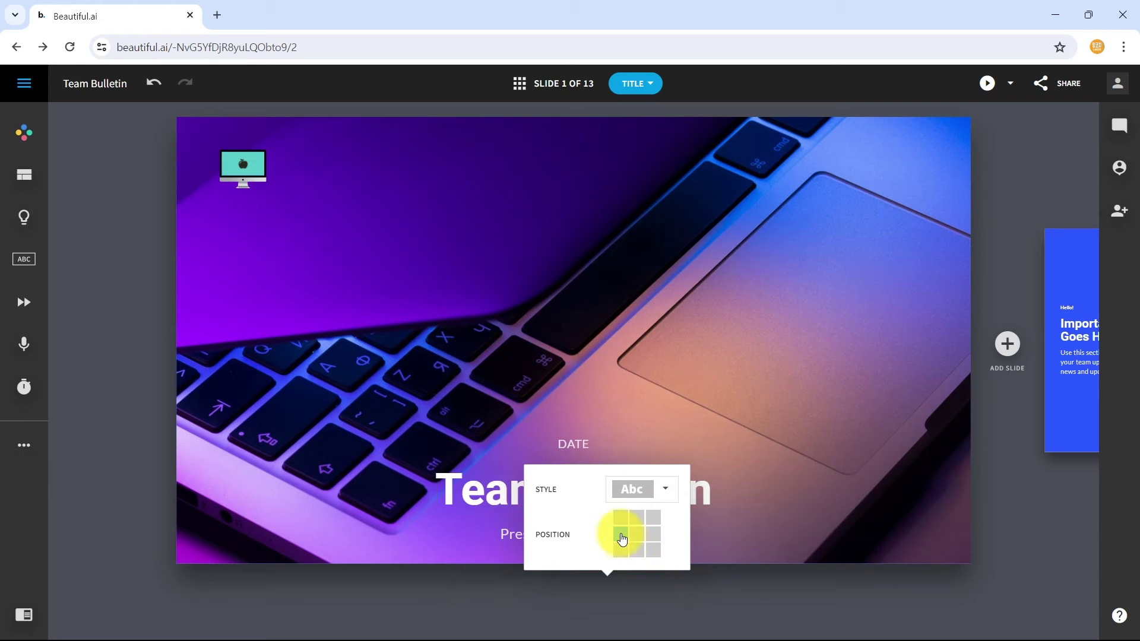
{"action": "left_click", "coordinate": [654, 542]}
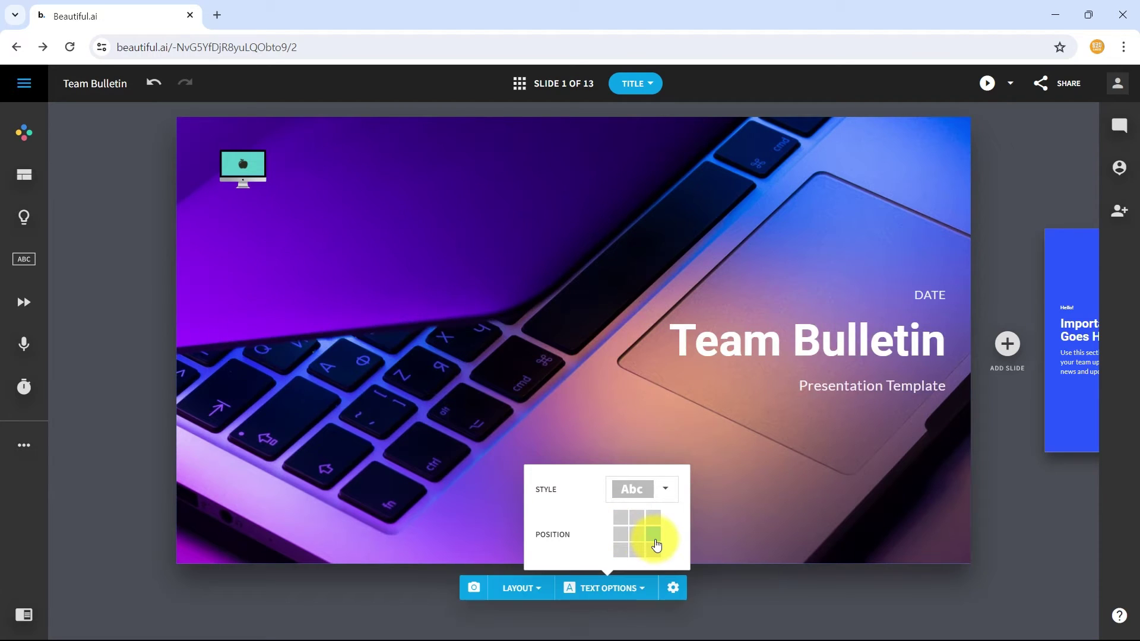
{"action": "left_click", "coordinate": [654, 551]}
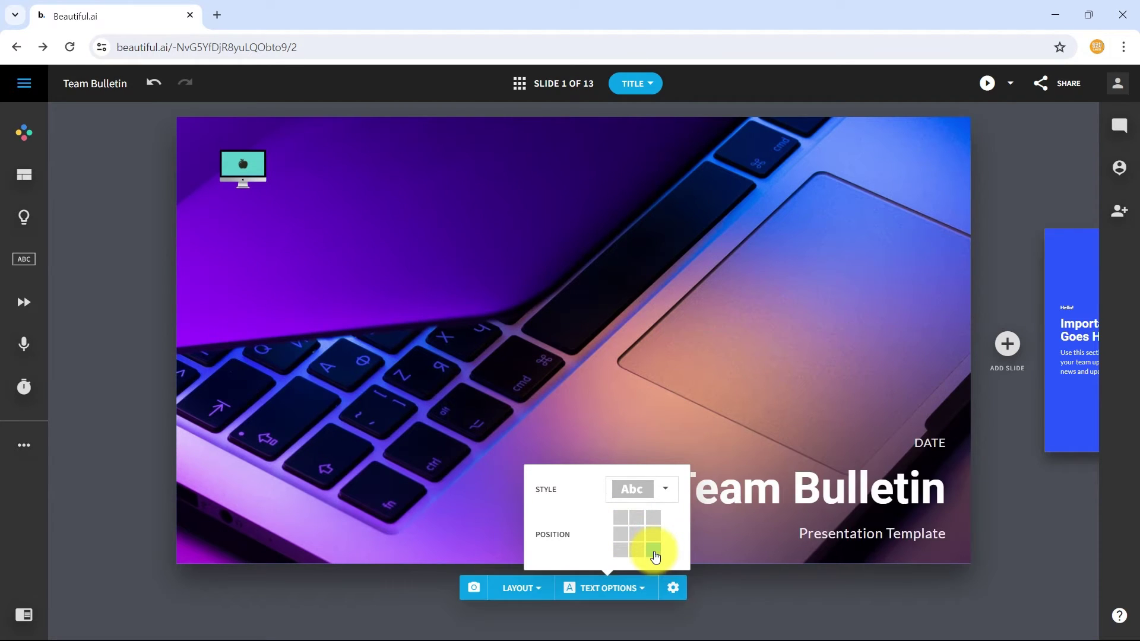
{"action": "left_click", "coordinate": [635, 536]}
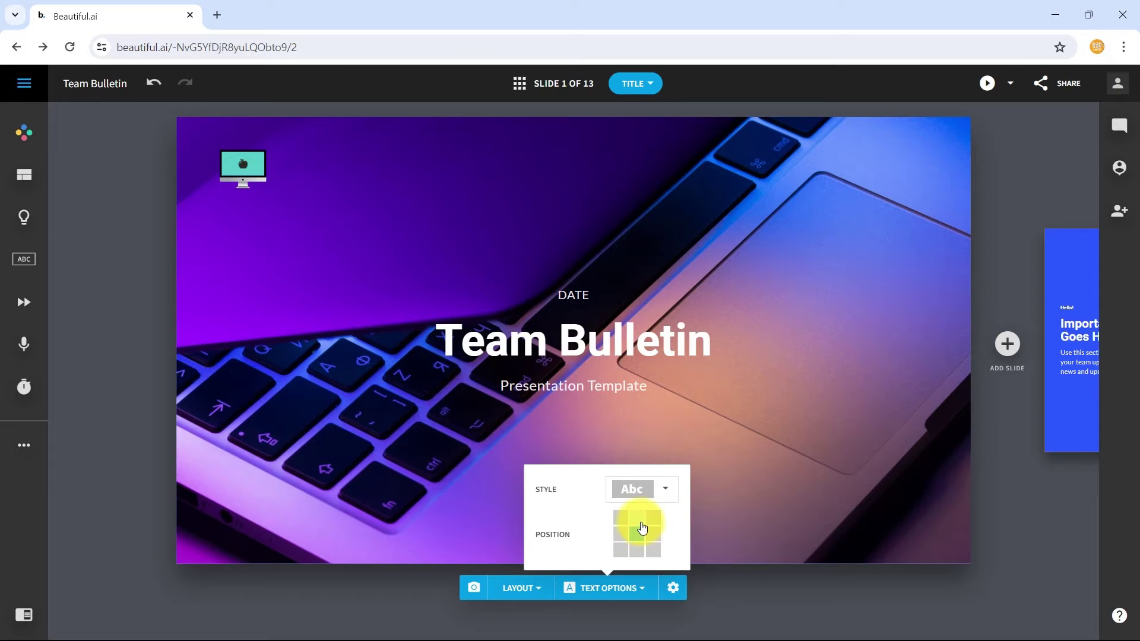
Step: Insert "Office master" before "Team Bulletin" in the title slide's heading
{"action": "double_click", "coordinate": [567, 341]}
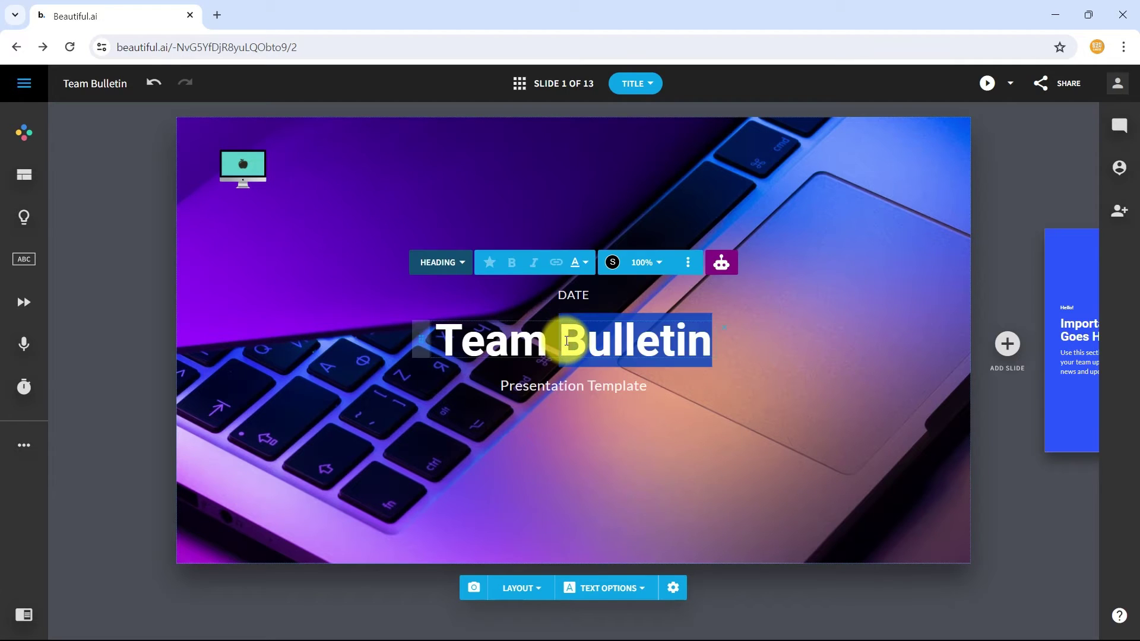
{"action": "left_click", "coordinate": [566, 340]}
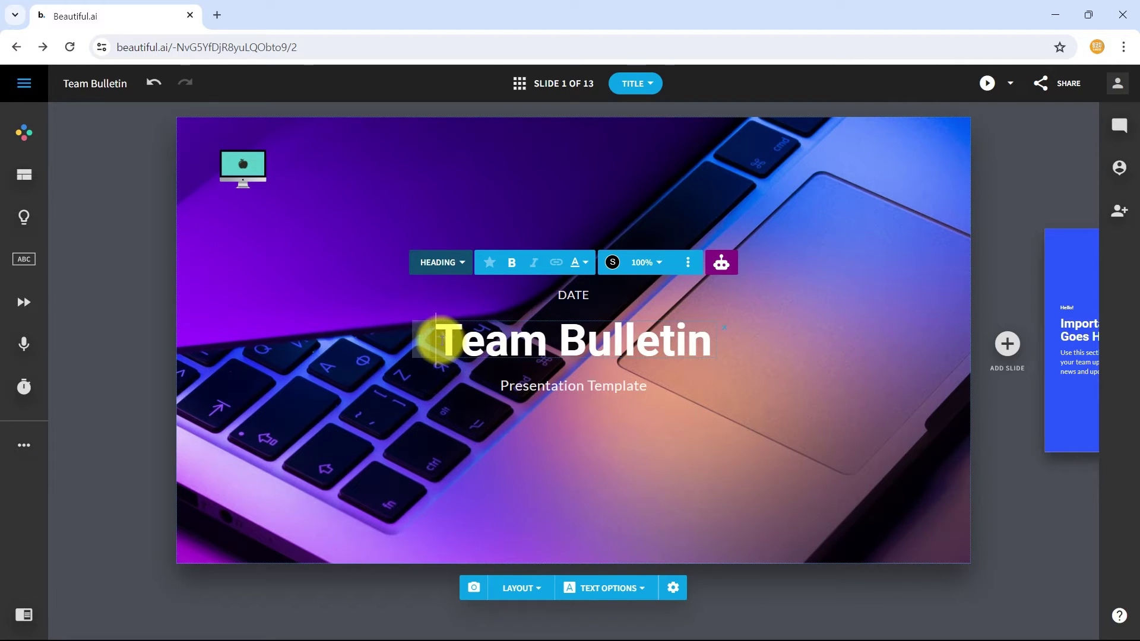
{"action": "type", "text": "t"}
{"action": "key", "text": "BackSpace"}
{"action": "type", "text": "Office mas"}
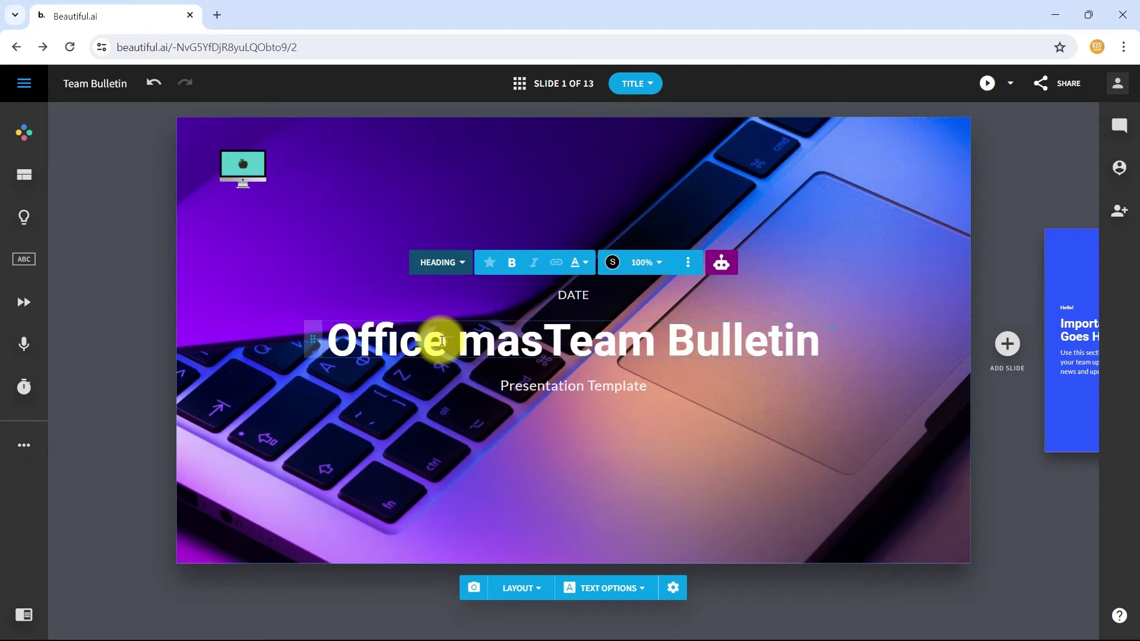
{"action": "type", "text": "ter"}
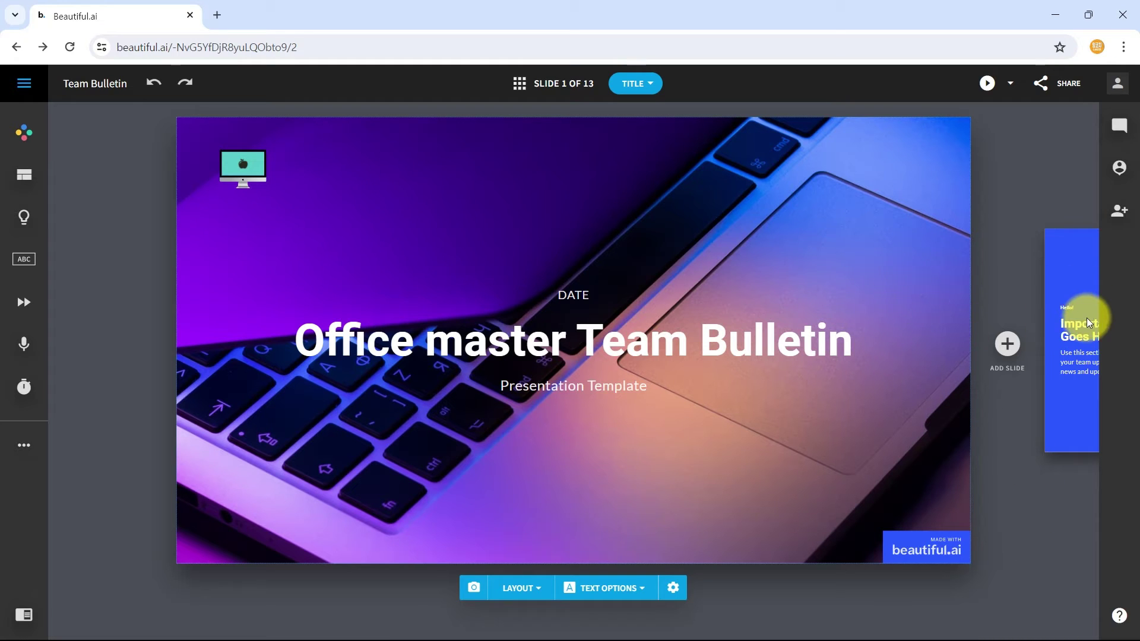
Step: Start adding a slide after the title slide and look through the slide types down to the Data & Chart Slides
{"action": "left_click", "coordinate": [1084, 340]}
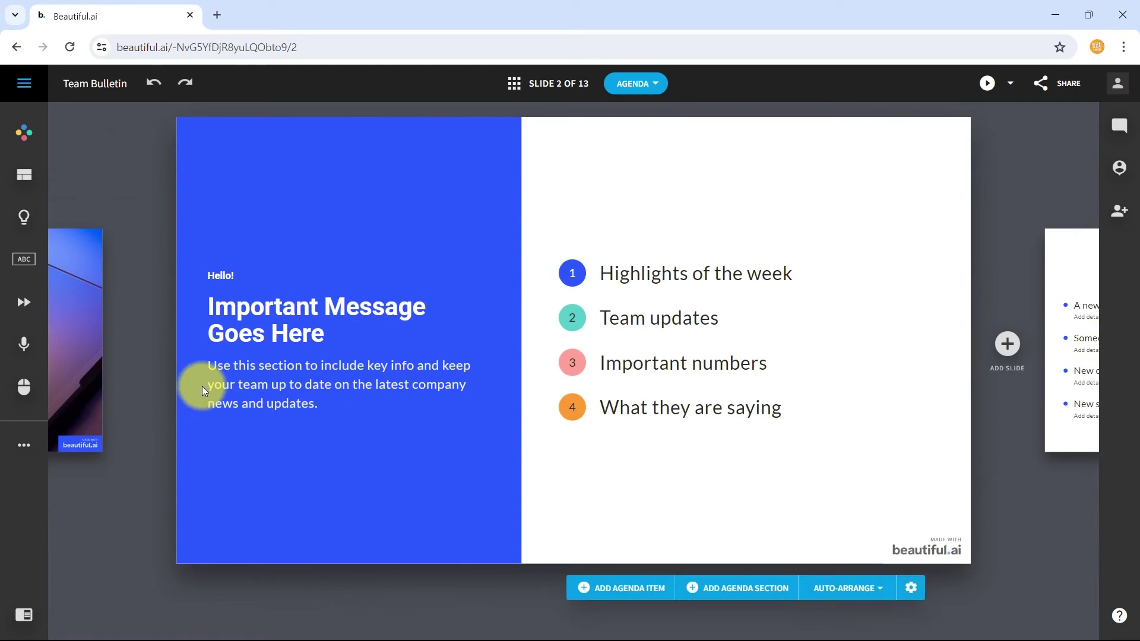
{"action": "left_click", "coordinate": [89, 380]}
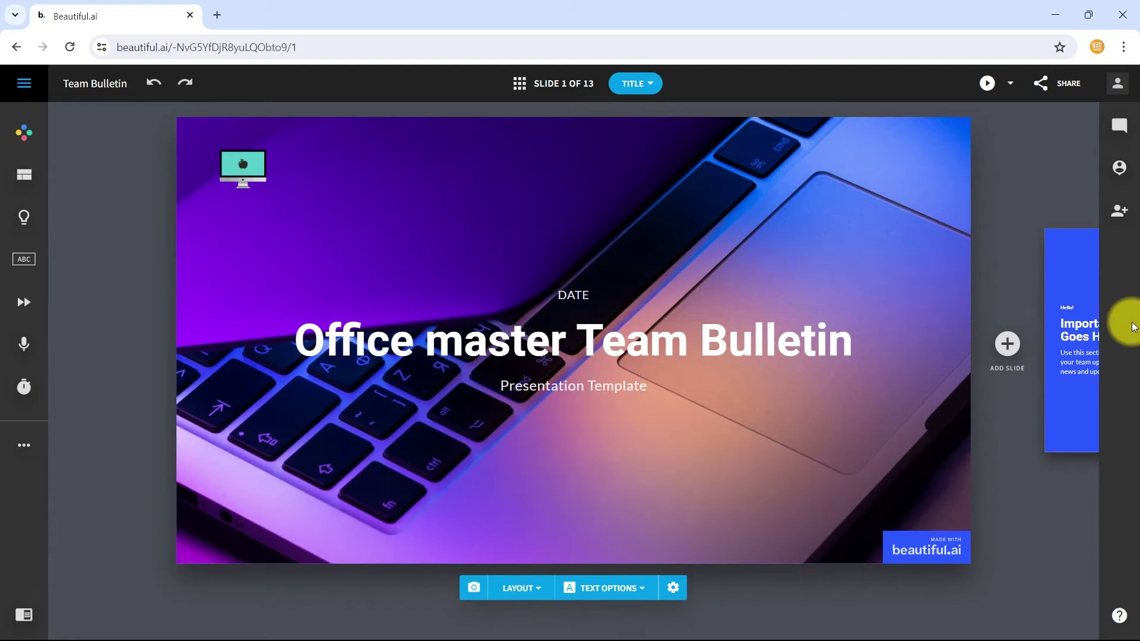
{"action": "mouse_move", "coordinate": [1009, 355]}
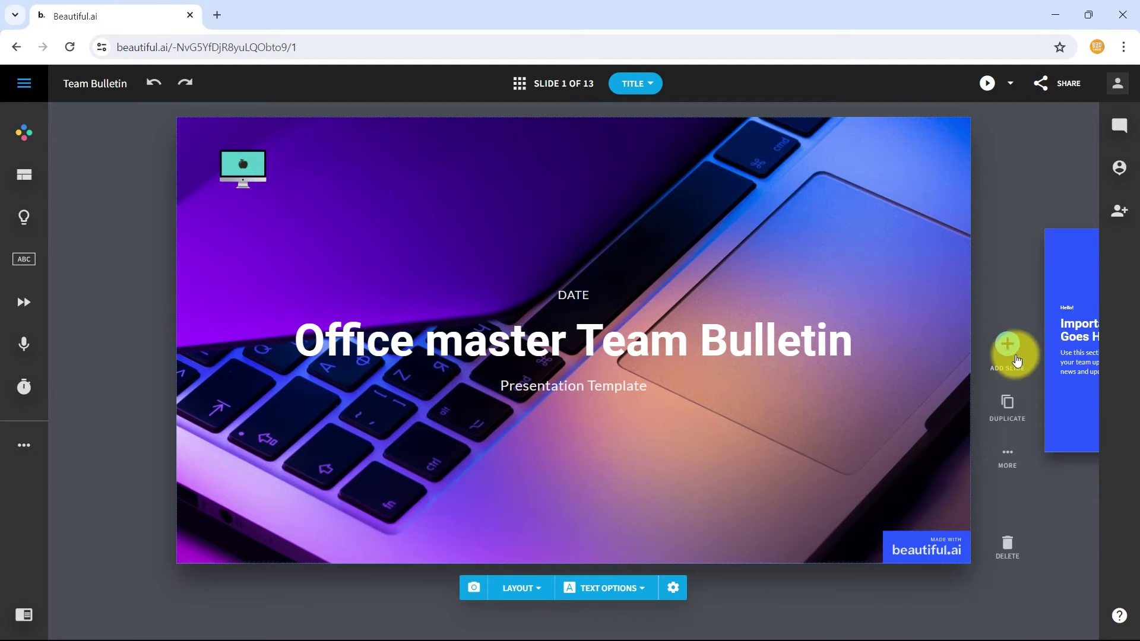
{"action": "left_click", "coordinate": [1008, 347]}
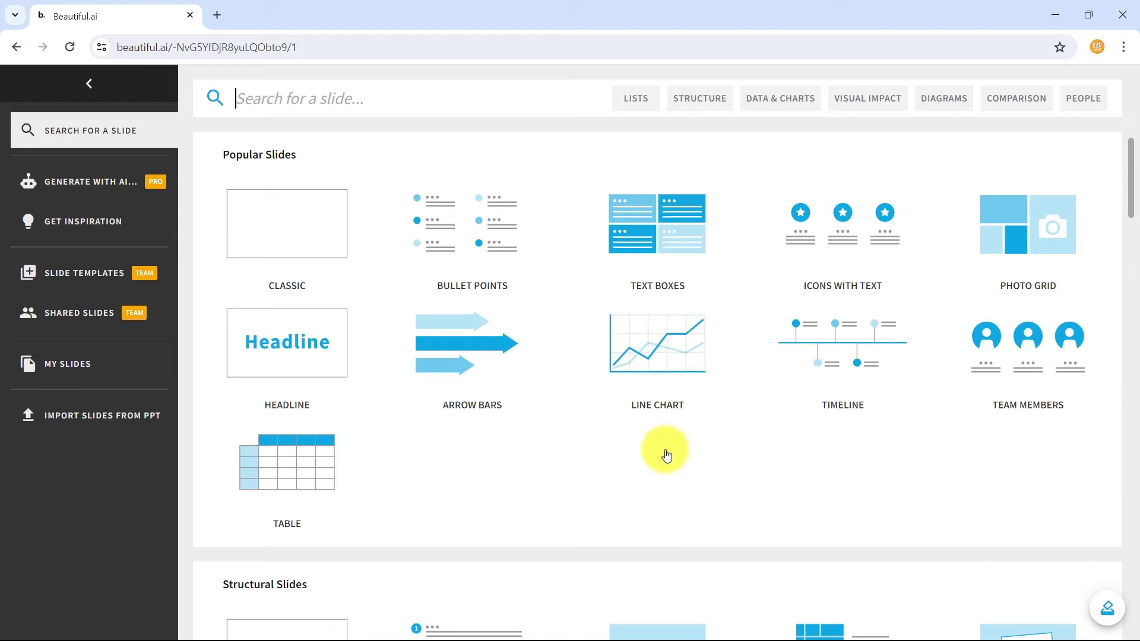
{"action": "scroll", "coordinate": [389, 329], "scroll_direction": "down", "scroll_amount": 10}
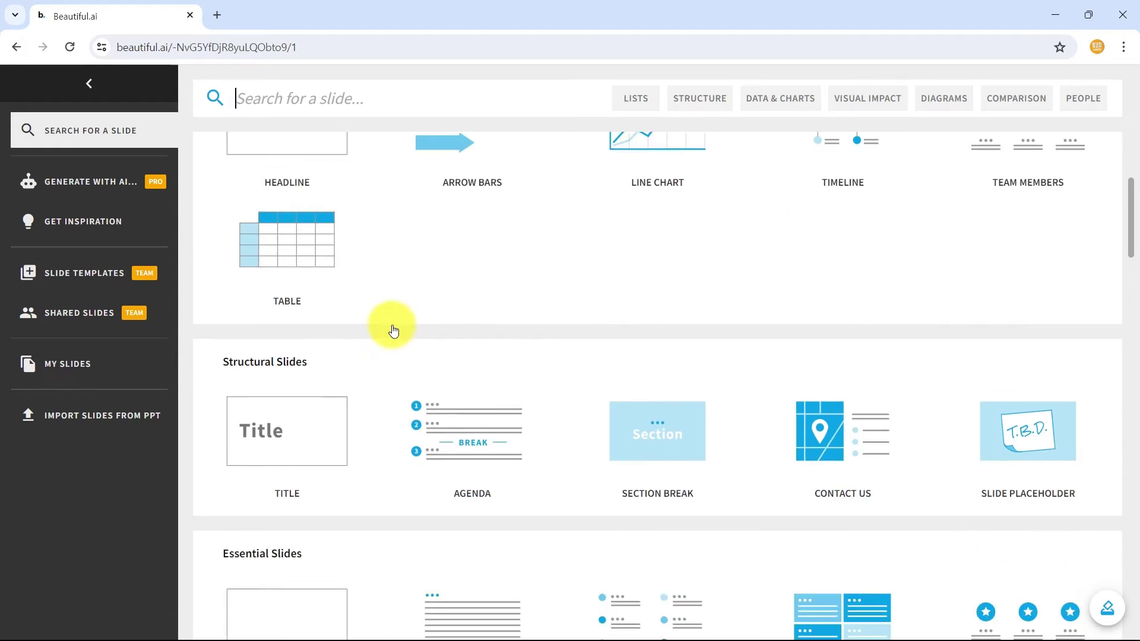
{"action": "left_click_drag", "start_coordinate": [1128, 287], "coordinate": [1135, 138]}
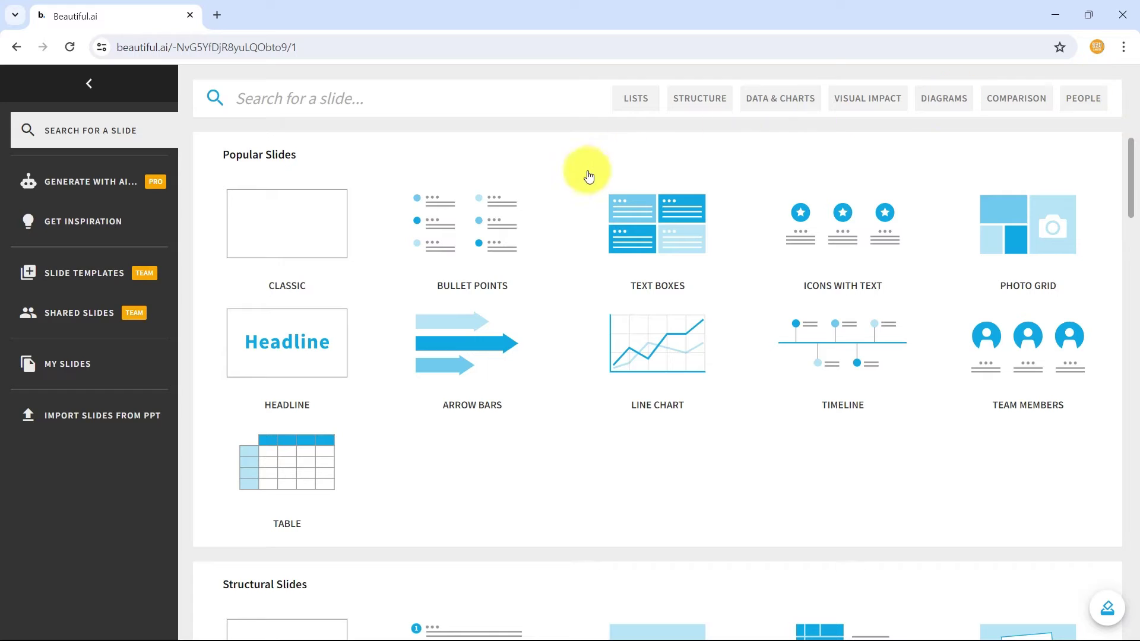
{"action": "mouse_move", "coordinate": [465, 219]}
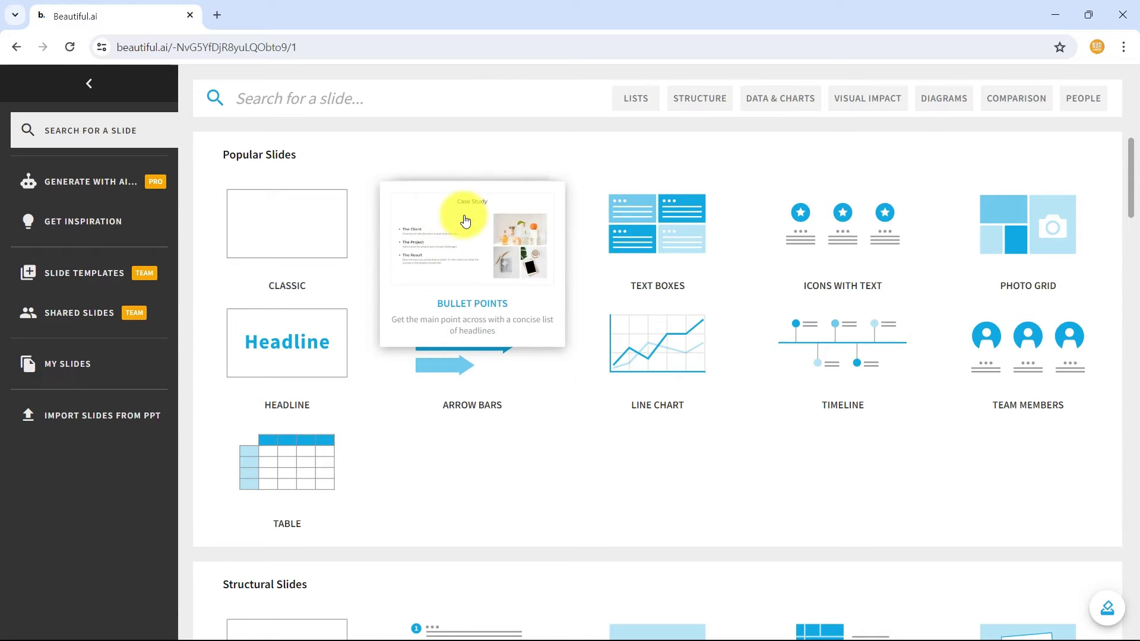
{"action": "mouse_move", "coordinate": [461, 376]}
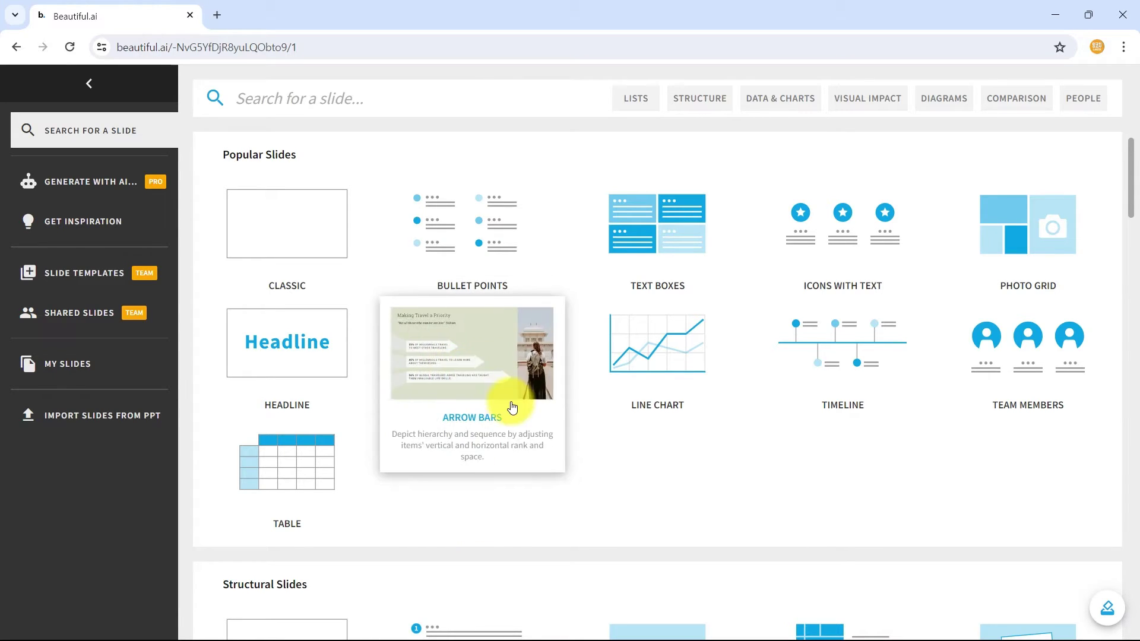
{"action": "scroll", "coordinate": [651, 366], "scroll_direction": "down", "scroll_amount": 12}
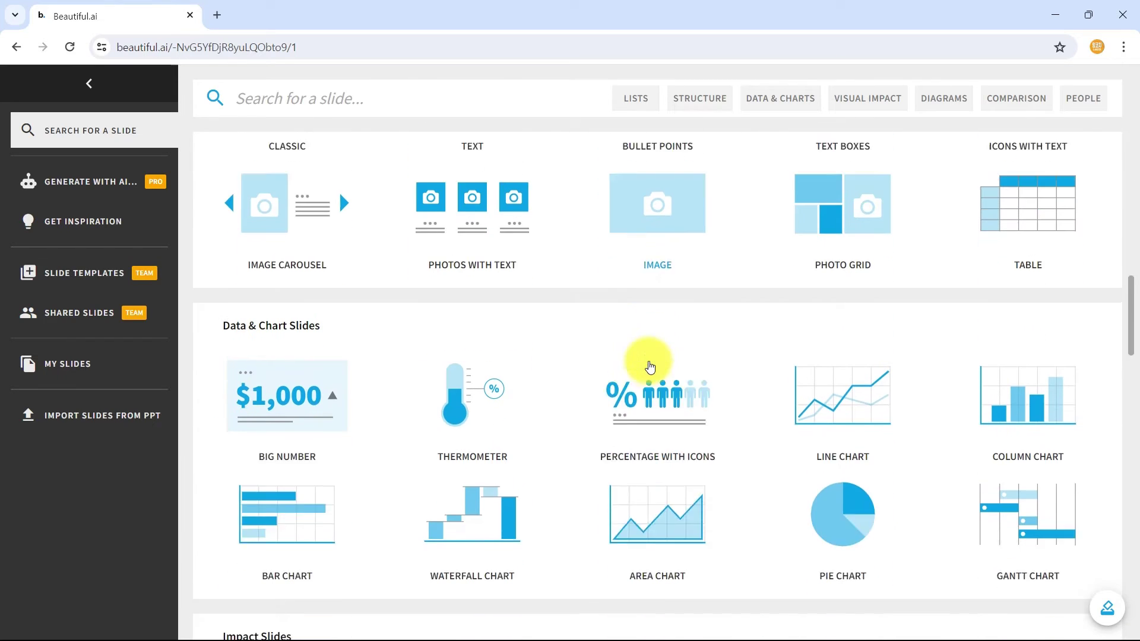
{"action": "scroll", "coordinate": [651, 366], "scroll_direction": "down", "scroll_amount": 1}
Step: Insert the dark Percentage with Icons example with the orange 75% and 50% metrics from the Inspiration Gallery
{"action": "mouse_move", "coordinate": [678, 372]}
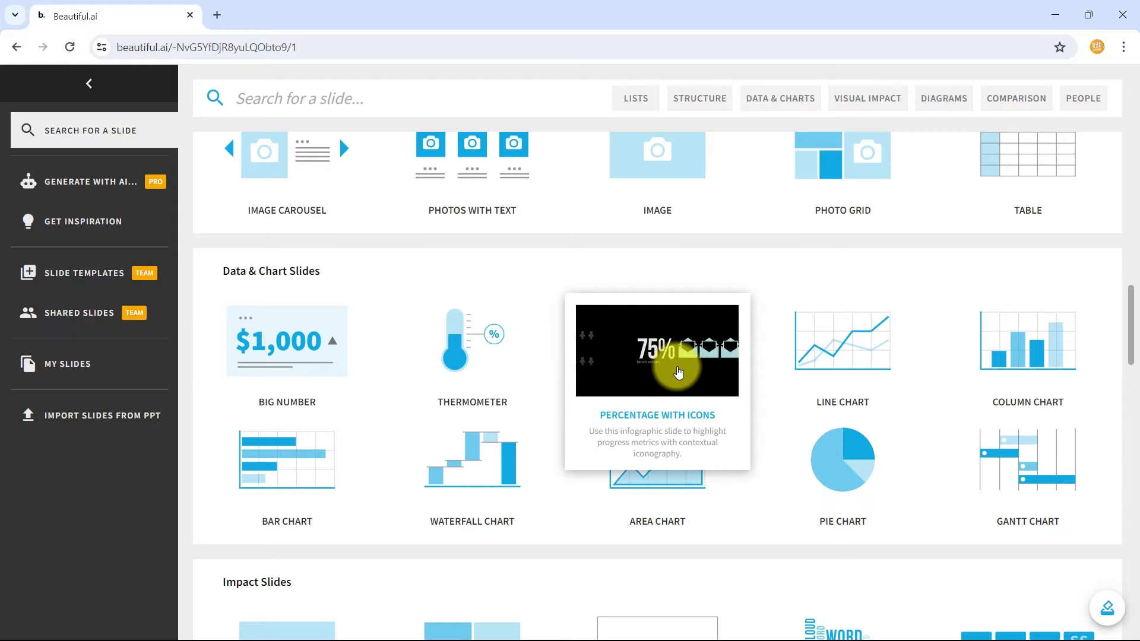
{"action": "left_click", "coordinate": [677, 368]}
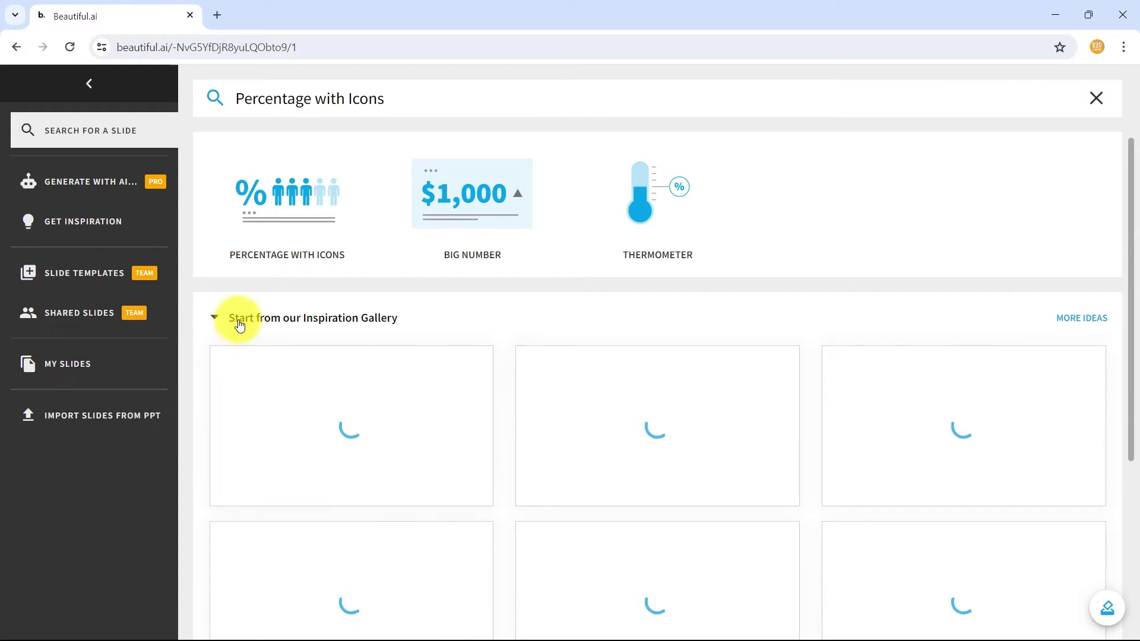
{"action": "mouse_move", "coordinate": [1131, 174]}
{"action": "left_mouse_down"}
{"action": "mouse_move", "coordinate": [1124, 279]}
{"action": "mouse_move", "coordinate": [1130, 171]}
{"action": "left_mouse_up"}
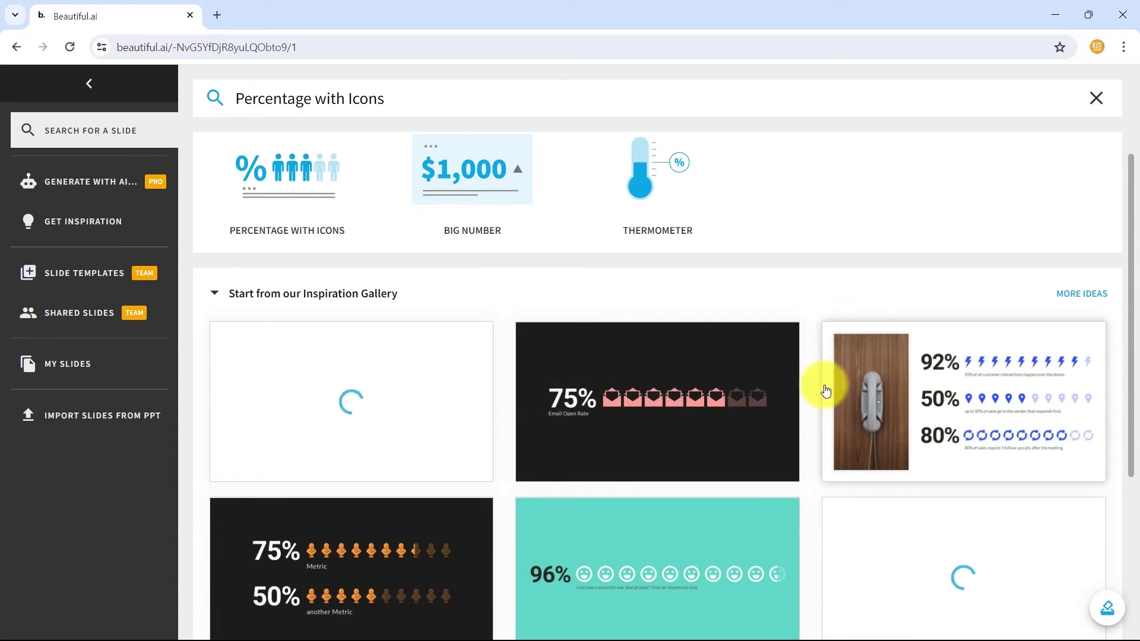
{"action": "scroll", "coordinate": [350, 534], "scroll_direction": "down", "scroll_amount": 1}
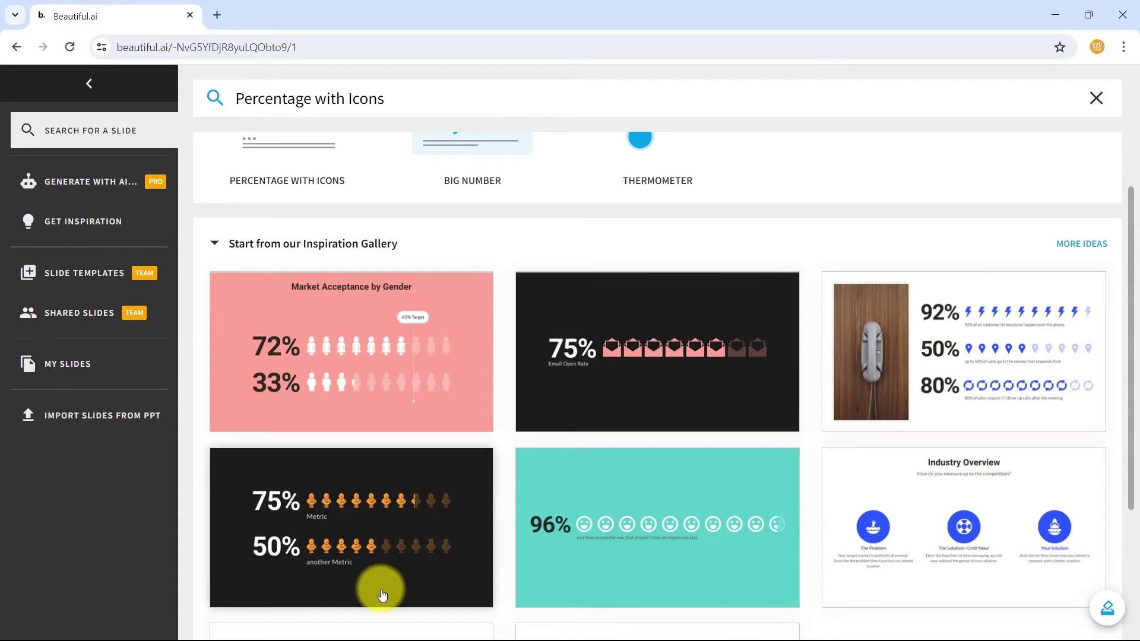
{"action": "left_click", "coordinate": [364, 509]}
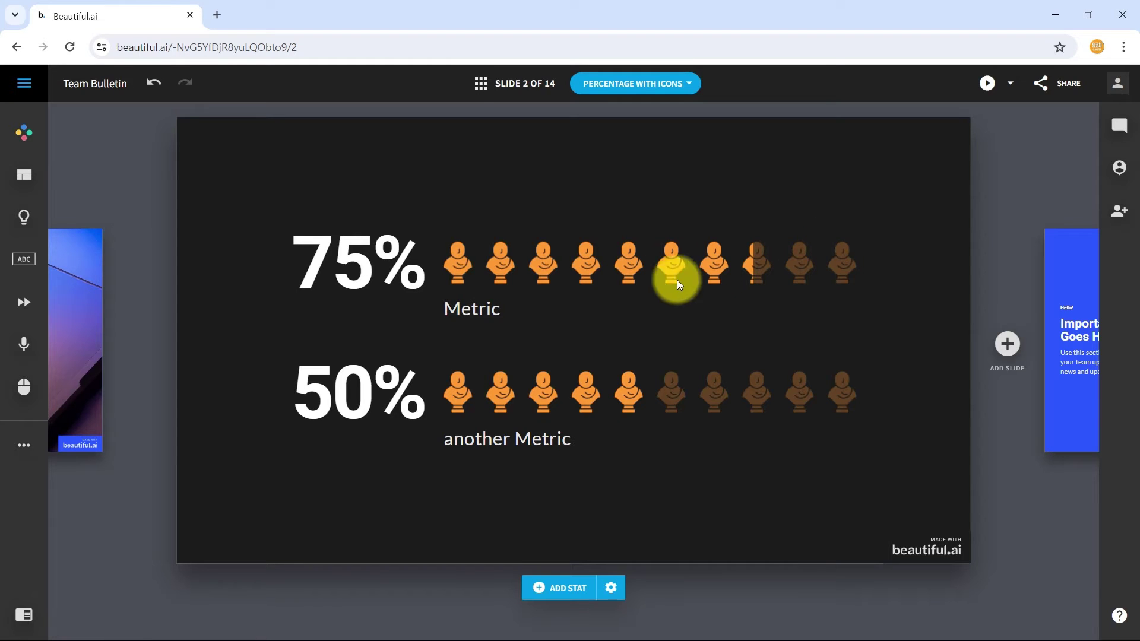
Step: Set the upper "Metric" stat's value to 50% and change its icon to the standing man figure
{"action": "left_click", "coordinate": [604, 269]}
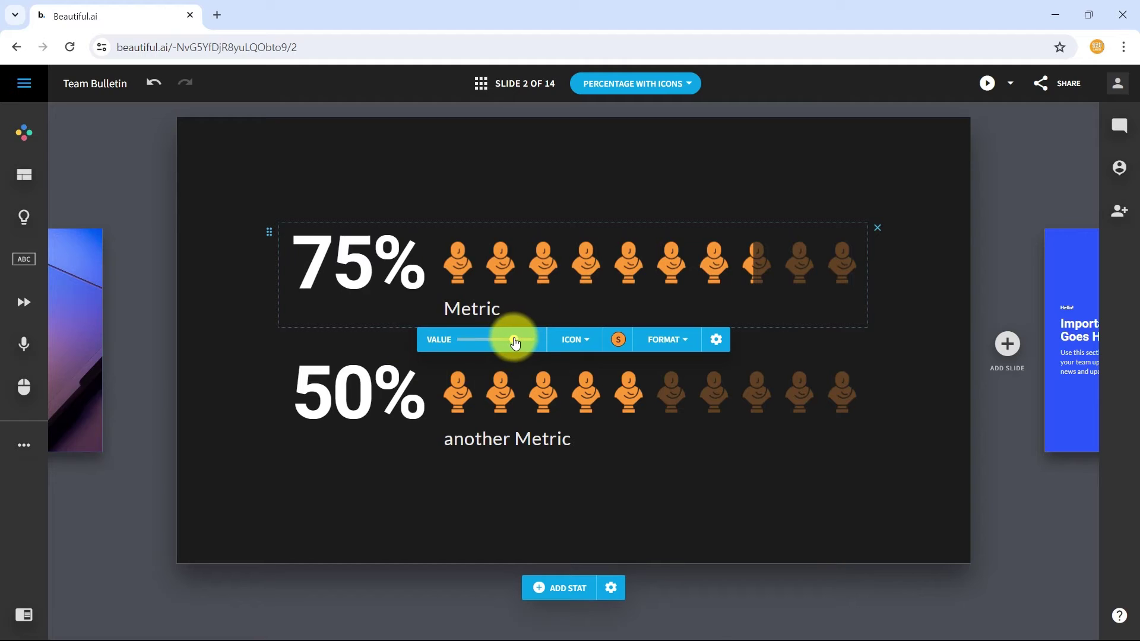
{"action": "left_click_drag", "start_coordinate": [515, 340], "coordinate": [522, 346]}
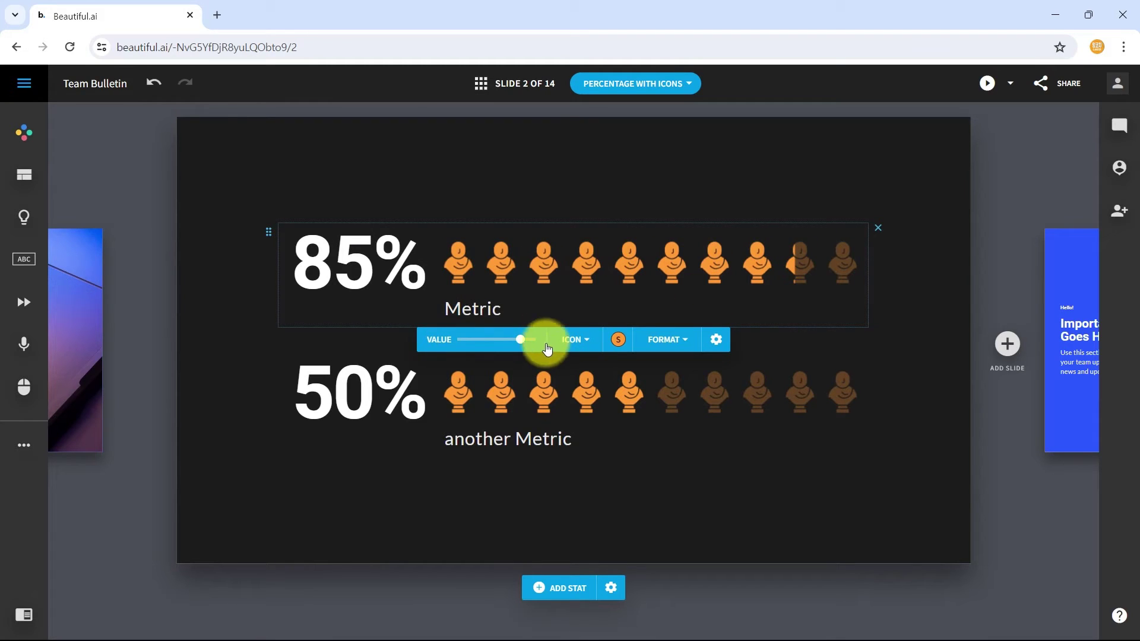
{"action": "left_click_drag", "start_coordinate": [521, 339], "coordinate": [496, 340]}
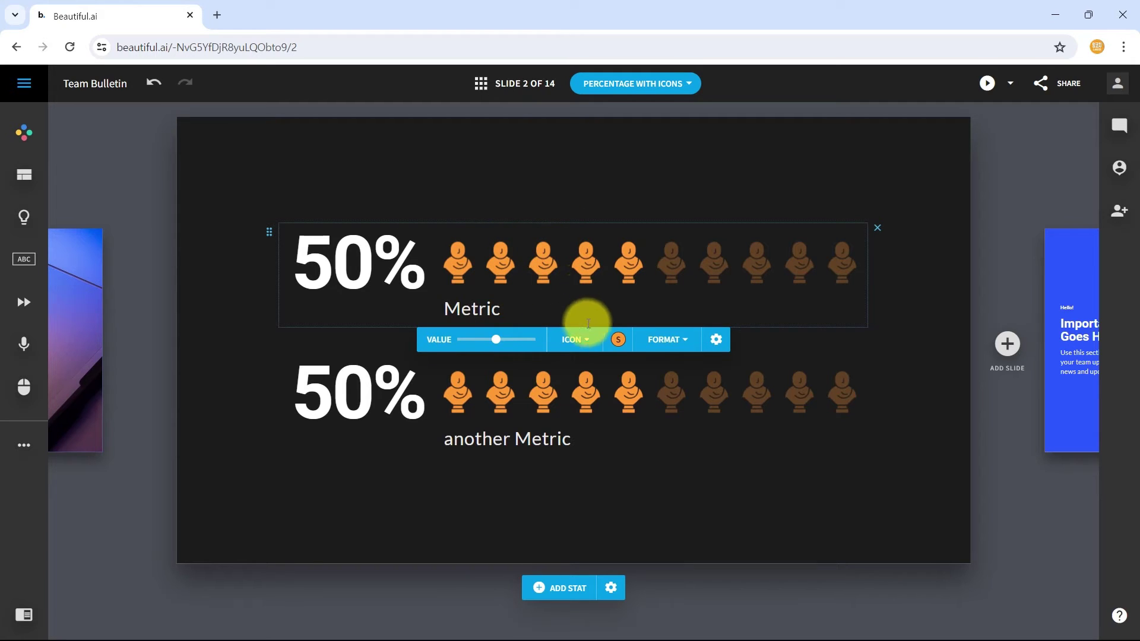
{"action": "left_click", "coordinate": [572, 340]}
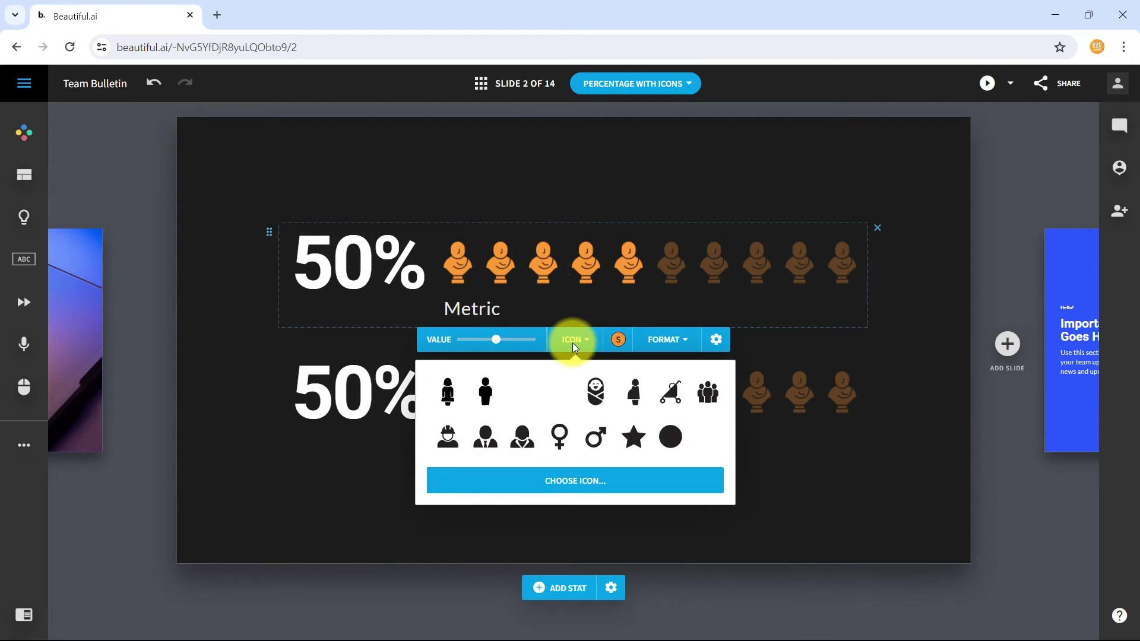
{"action": "left_click", "coordinate": [484, 393]}
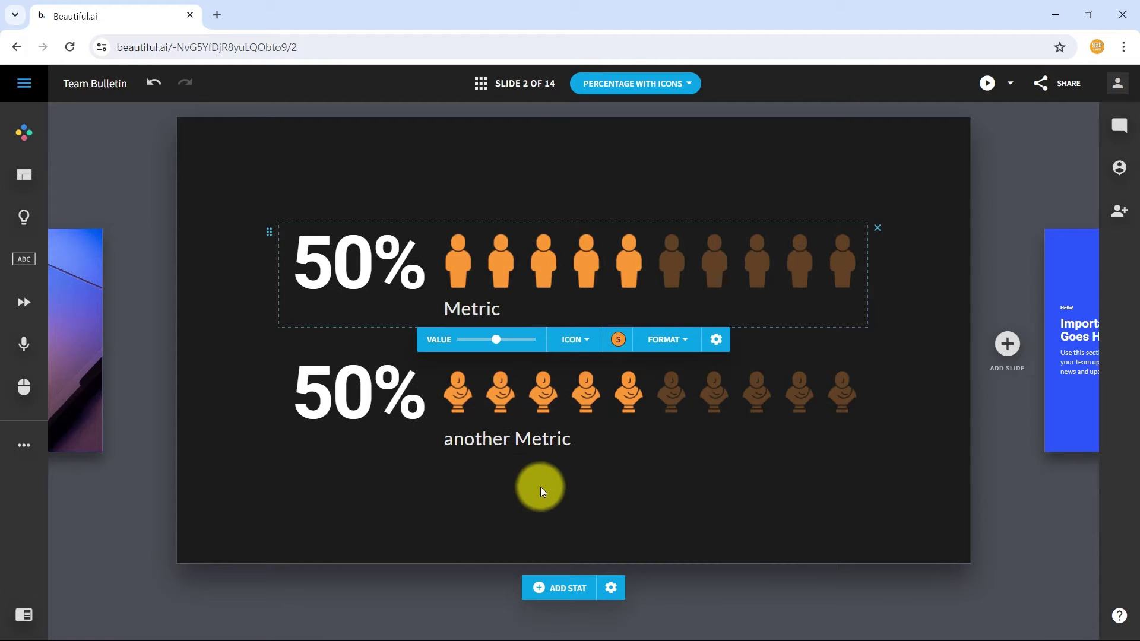
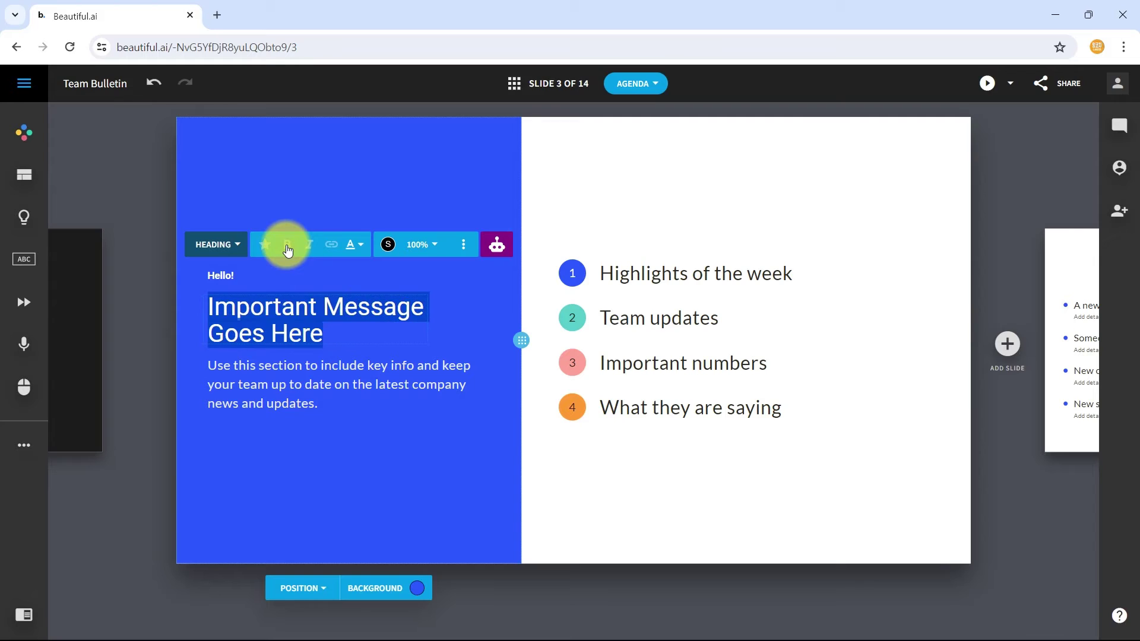
Step: Make the agenda slide's "Important Message Goes Here" heading bold and try italics on it
{"action": "left_click", "coordinate": [288, 247]}
{"action": "left_click", "coordinate": [308, 250]}
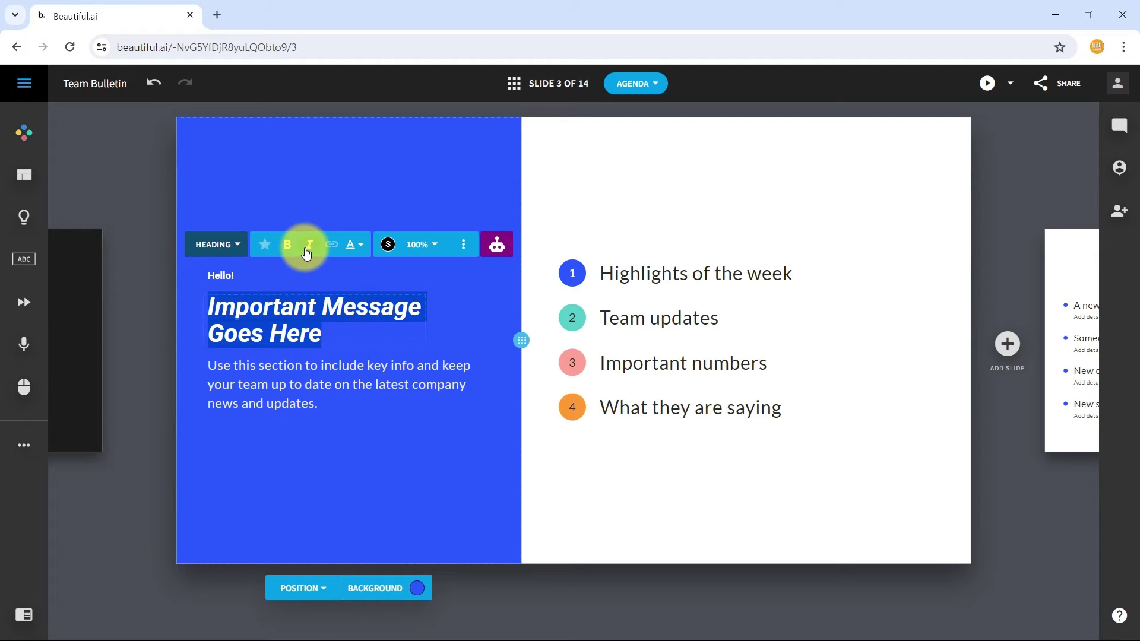
{"action": "left_click", "coordinate": [307, 251]}
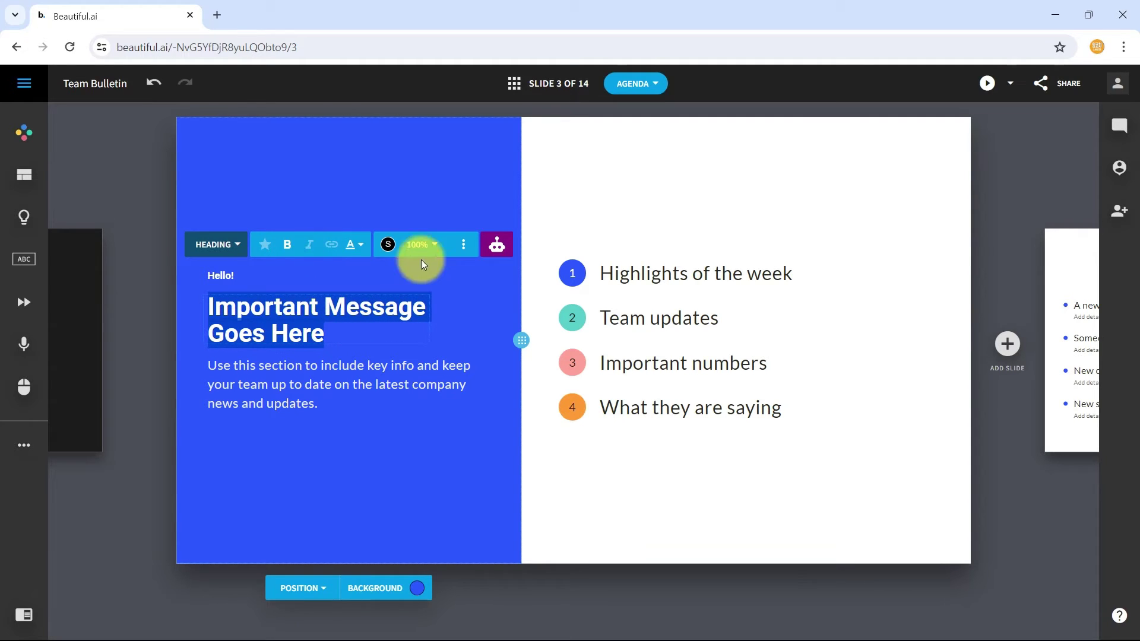
Step: Set the text size of the "Important Message Goes Here" heading to 150%
{"action": "left_click", "coordinate": [435, 250]}
{"action": "left_click_drag", "start_coordinate": [425, 214], "coordinate": [447, 231]}
{"action": "left_click", "coordinate": [358, 360]}
{"action": "left_click", "coordinate": [422, 216]}
{"action": "left_click_drag", "start_coordinate": [442, 190], "coordinate": [455, 189]}
Step: Change the text style of "Important Message Goes Here" to Body
{"action": "left_click", "coordinate": [236, 213]}
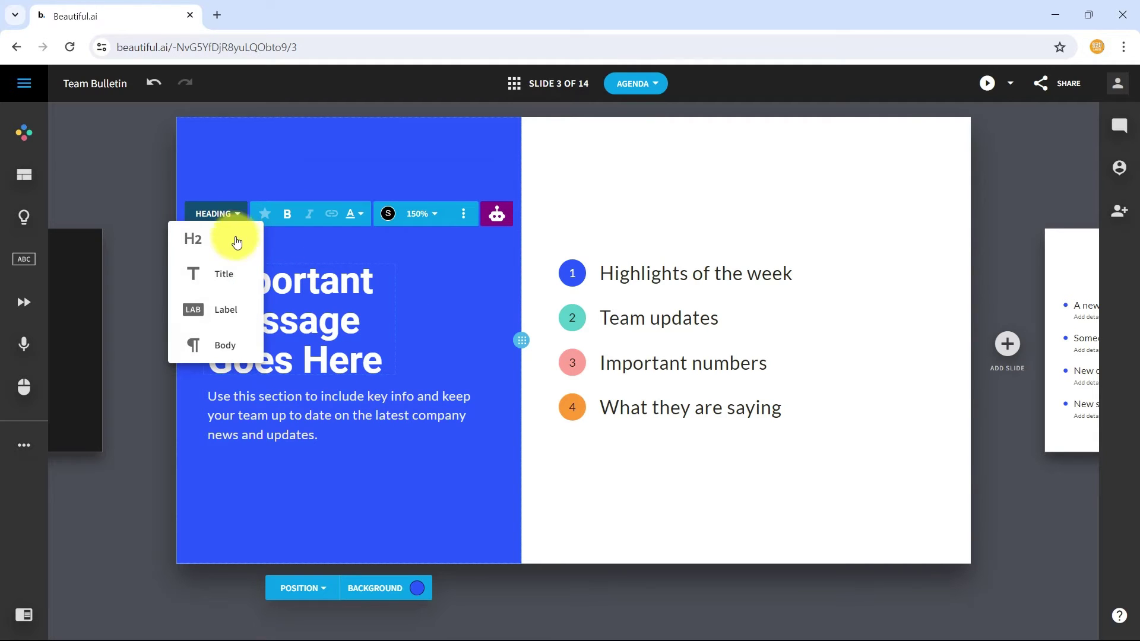
{"action": "left_click", "coordinate": [233, 346]}
Step: Change the text style of the agenda slide's "Use this section to include key info" paragraph to Title
{"action": "left_click", "coordinate": [325, 393]}
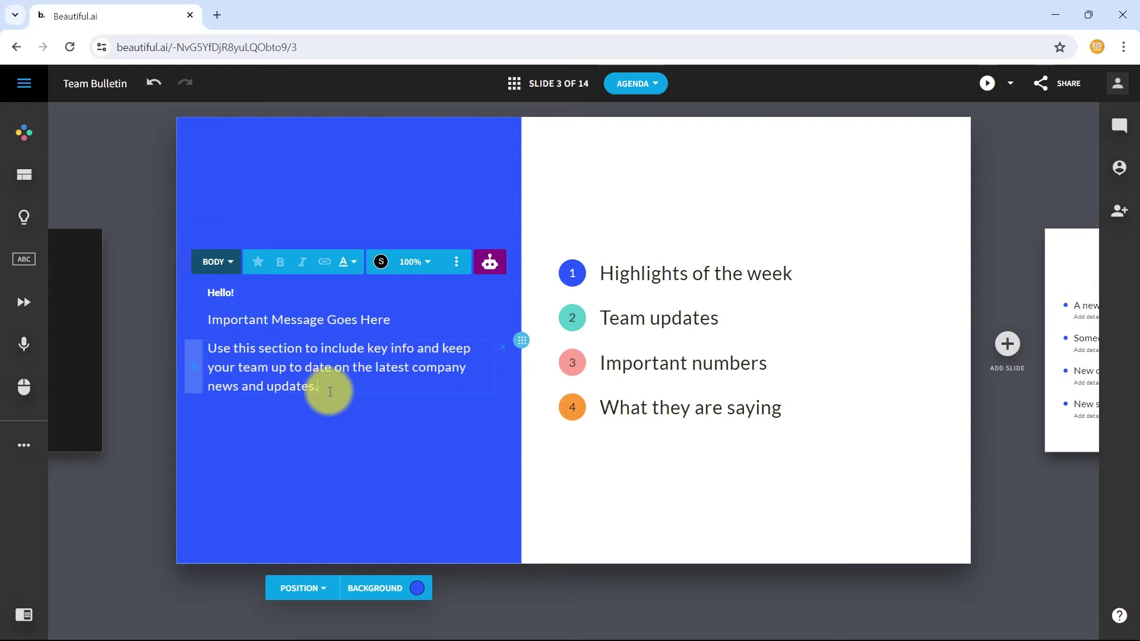
{"action": "left_click_drag", "start_coordinate": [351, 387], "coordinate": [184, 352]}
{"action": "left_click", "coordinate": [226, 268]}
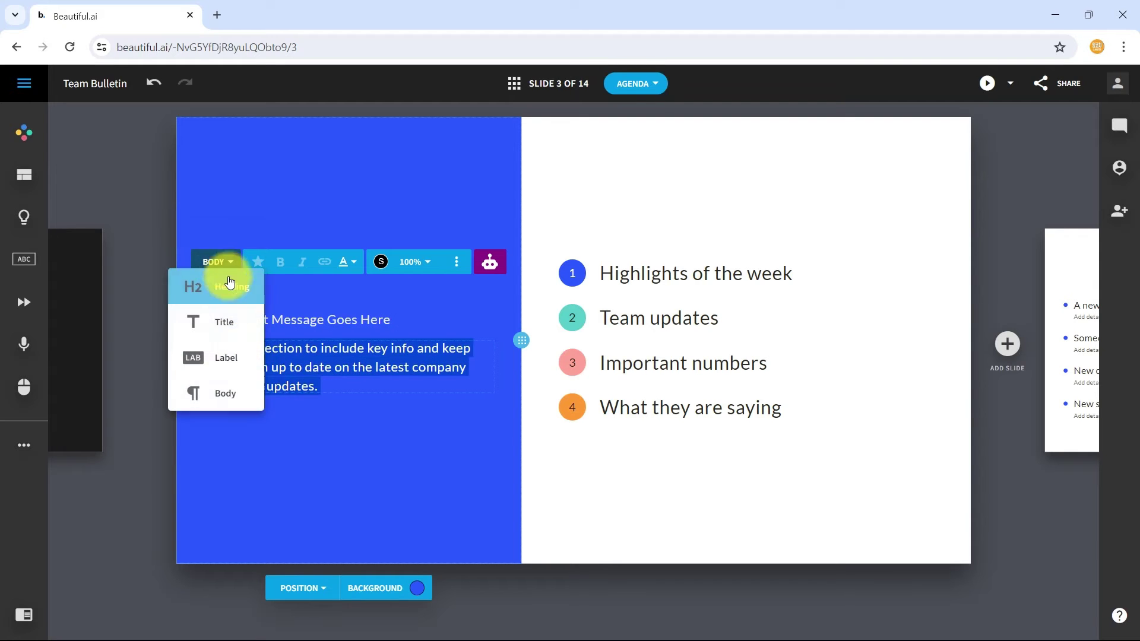
{"action": "left_click", "coordinate": [230, 324]}
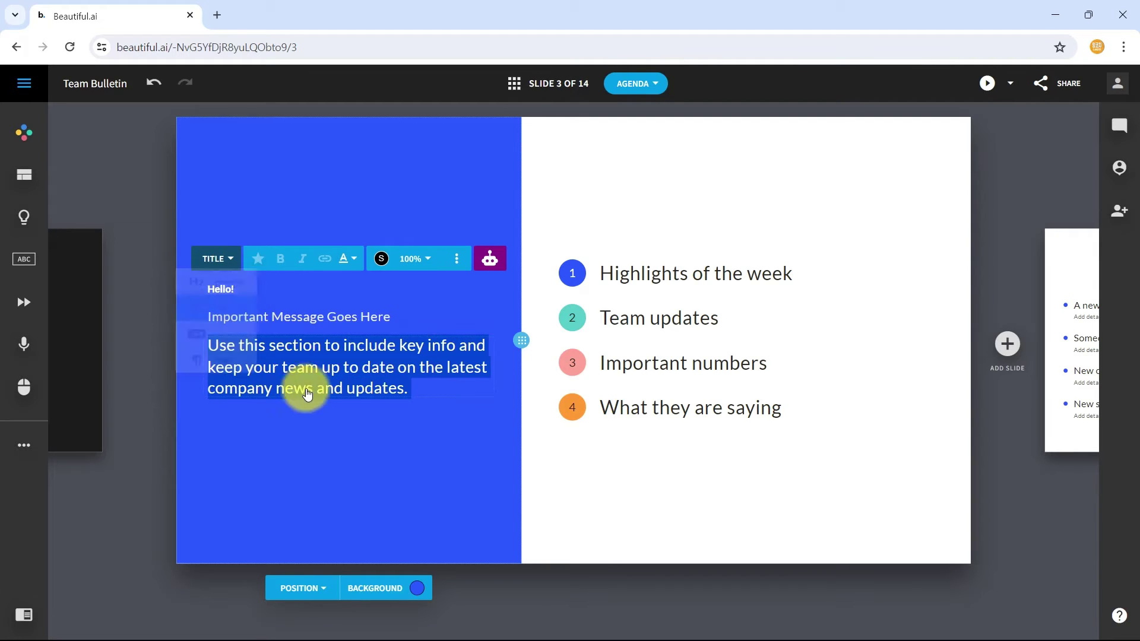
Step: Set the "Important Message Goes Here" text back to the Heading style and the paragraph below it back to Body
{"action": "left_click", "coordinate": [367, 319]}
{"action": "left_click", "coordinate": [227, 259]}
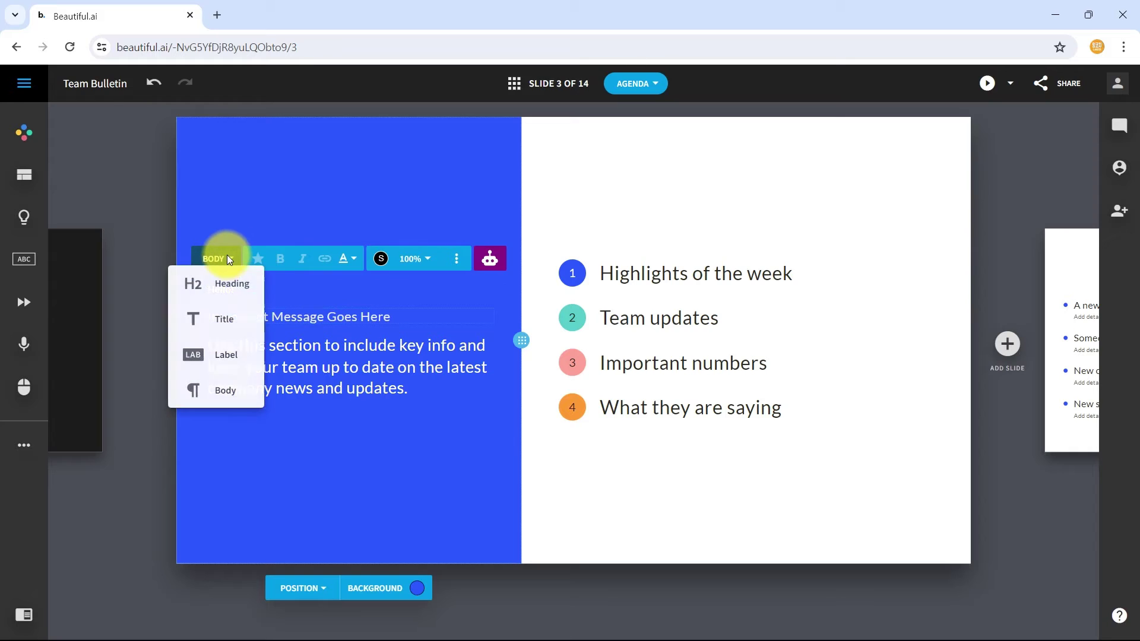
{"action": "left_click", "coordinate": [227, 289]}
{"action": "left_click", "coordinate": [380, 438]}
{"action": "left_click", "coordinate": [225, 207]}
{"action": "left_click", "coordinate": [224, 338]}
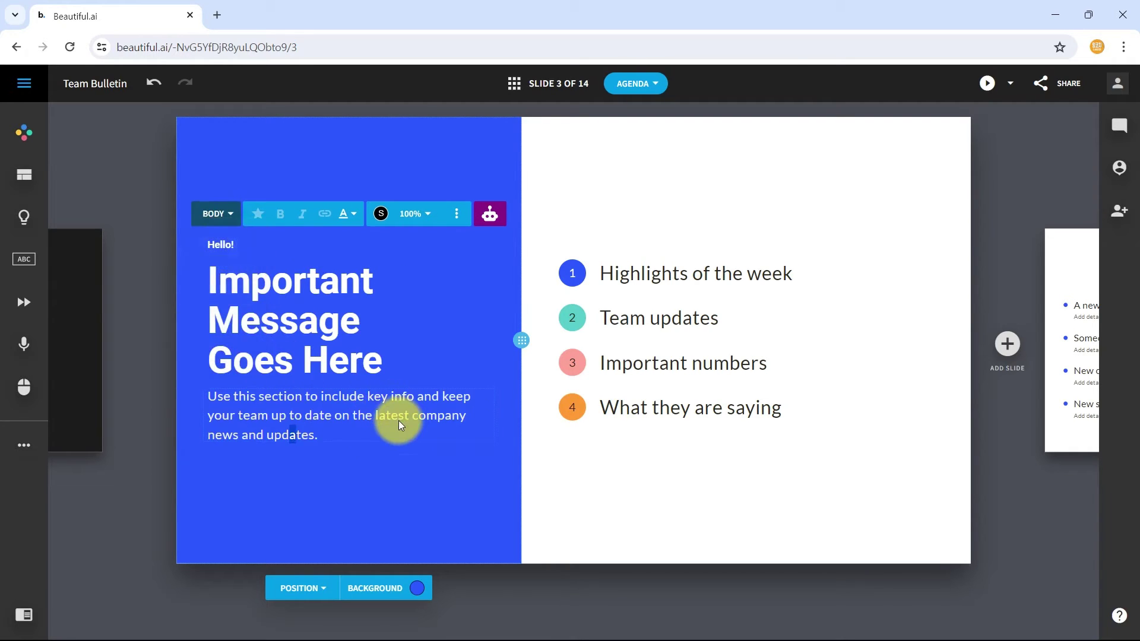
Step: Try a text size of 105% on the body paragraph below the agenda slide's heading
{"action": "left_click_drag", "start_coordinate": [347, 440], "coordinate": [196, 400]}
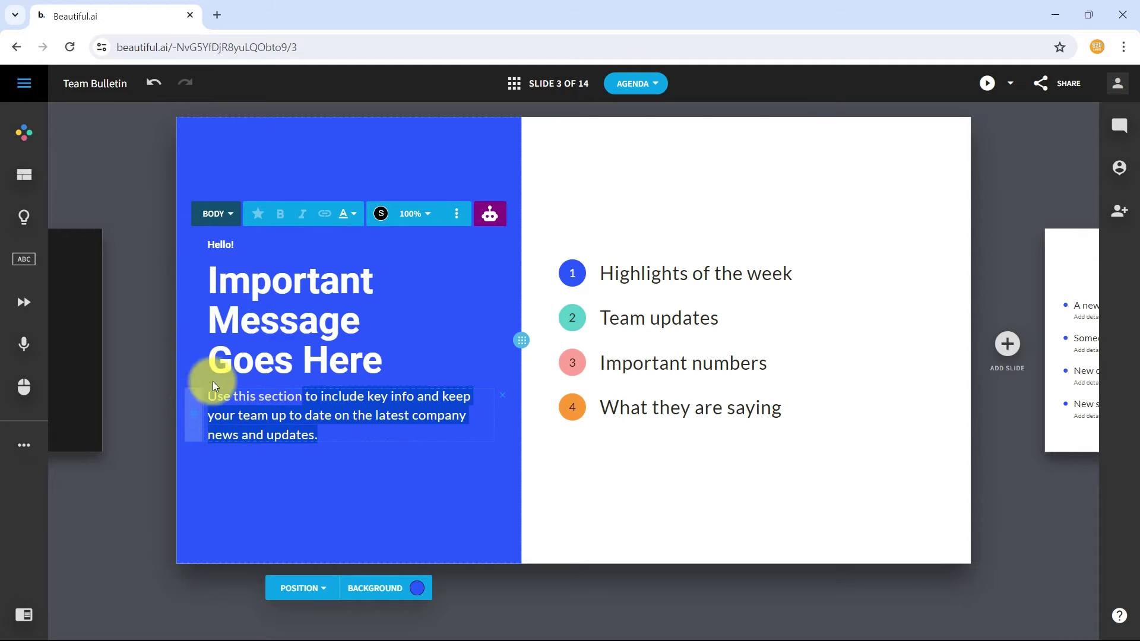
{"action": "left_click", "coordinate": [423, 220]}
{"action": "mouse_move", "coordinate": [415, 184]}
{"action": "left_mouse_down"}
{"action": "mouse_move", "coordinate": [428, 184]}
{"action": "mouse_move", "coordinate": [419, 192]}
{"action": "left_mouse_up"}
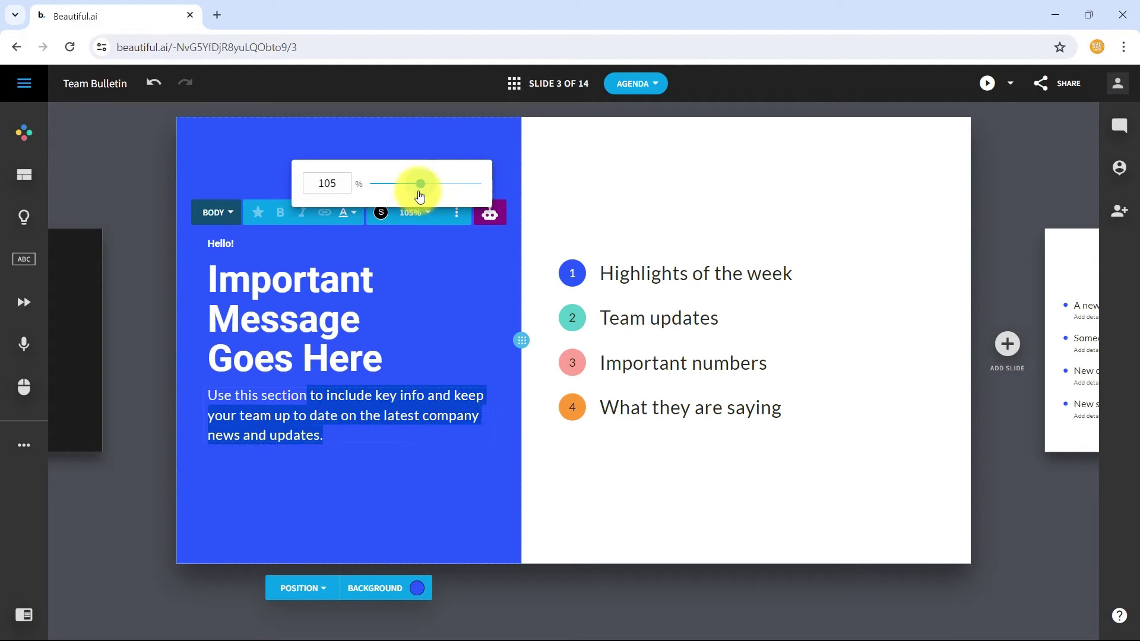
{"action": "left_click", "coordinate": [408, 480]}
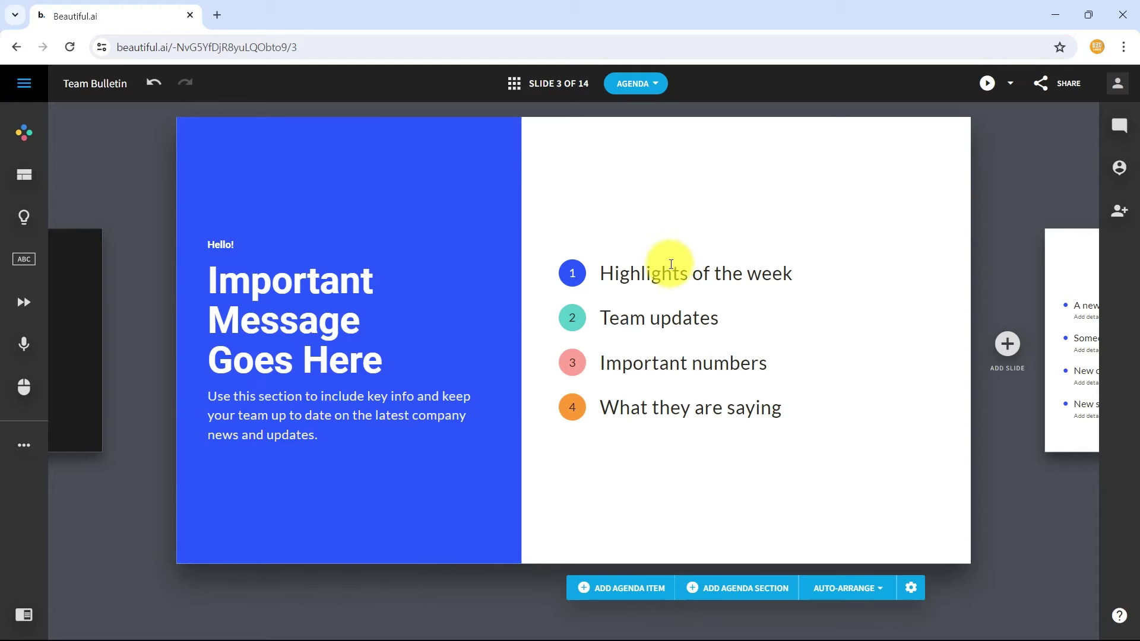
Step: Add a fifth, blank item to the agenda list below "What they are saying"
{"action": "left_click", "coordinate": [690, 363]}
{"action": "left_click", "coordinate": [702, 428]}
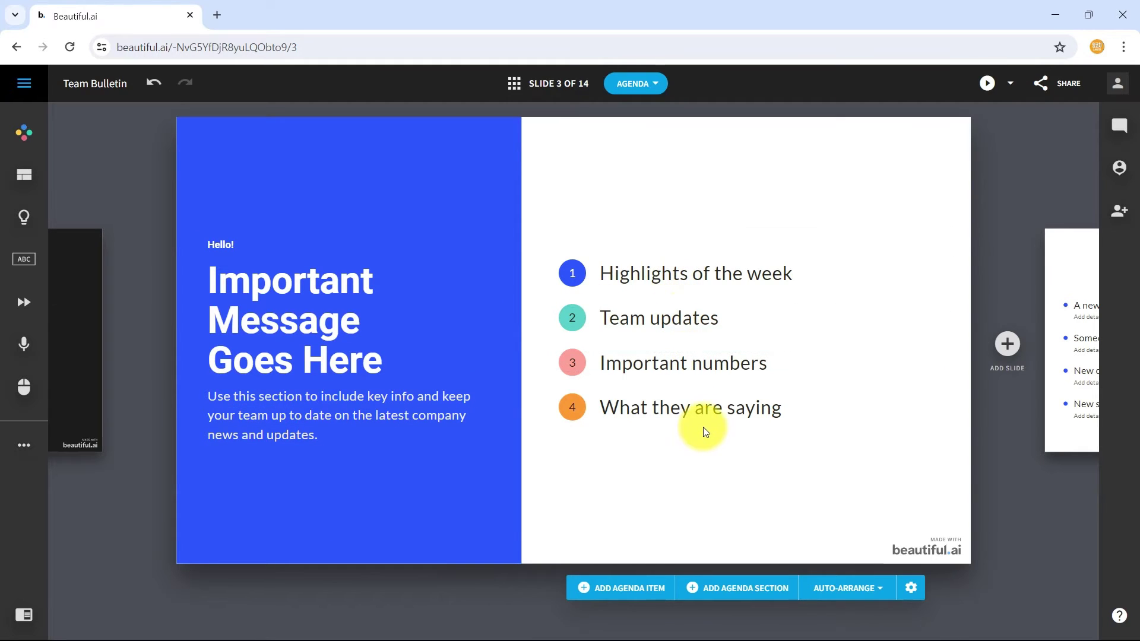
{"action": "left_click", "coordinate": [693, 416]}
{"action": "left_click", "coordinate": [568, 459]}
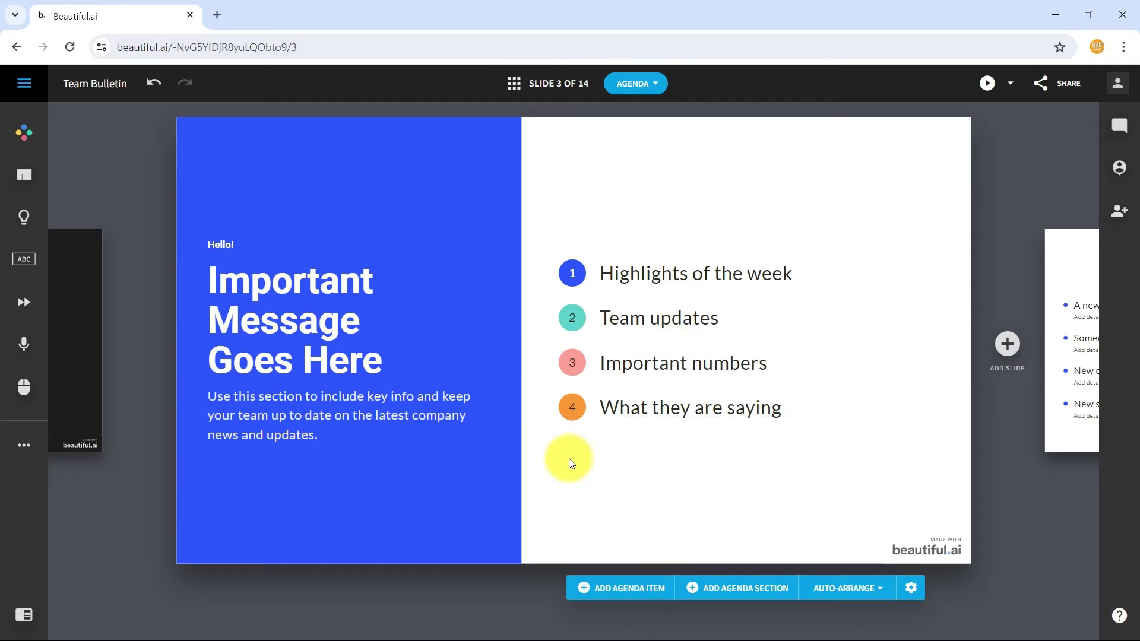
{"action": "left_click", "coordinate": [630, 589]}
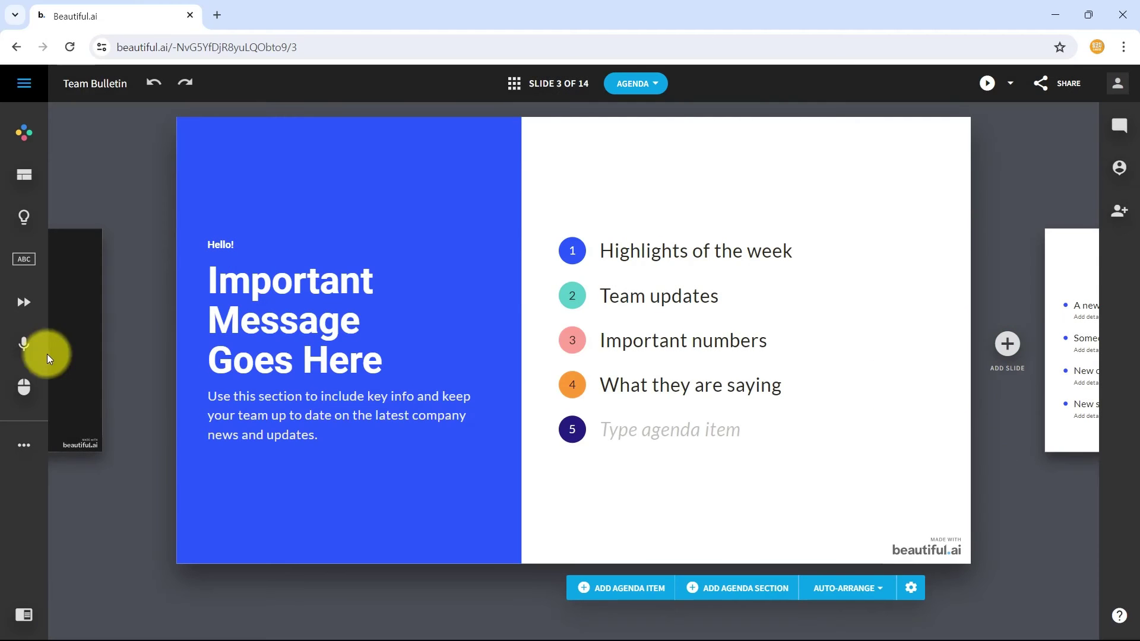
Step: Insert the "Data is a story" Line Chart slide from the Inspiration Gallery after the Percentage with Icons slide
{"action": "left_click", "coordinate": [48, 354]}
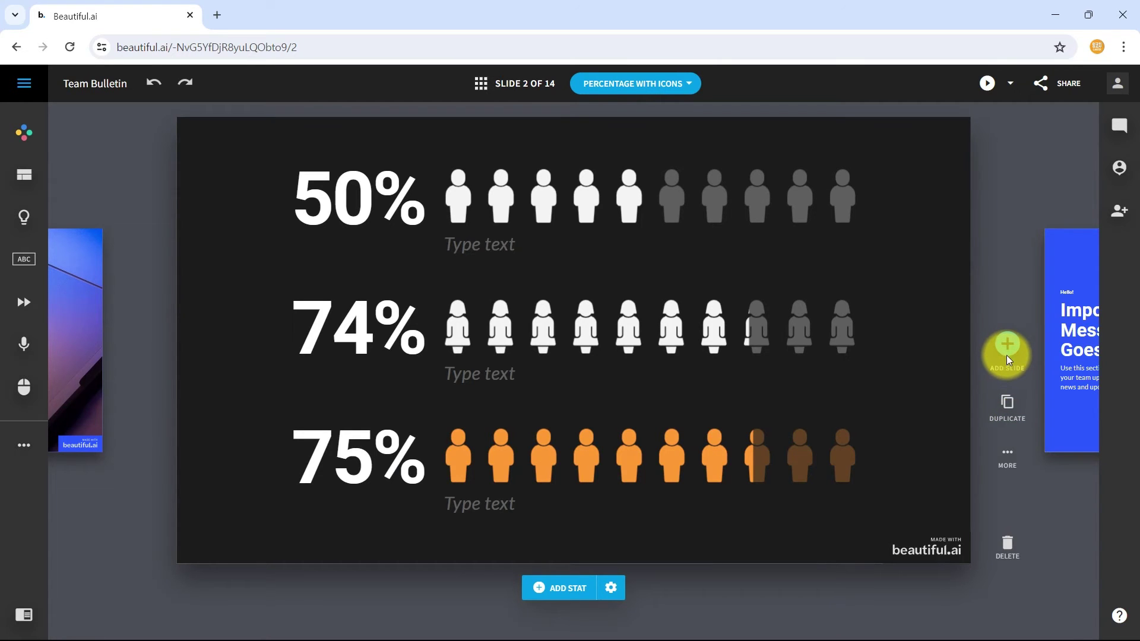
{"action": "left_click", "coordinate": [1007, 360]}
{"action": "scroll", "coordinate": [774, 424], "scroll_direction": "down", "scroll_amount": 7}
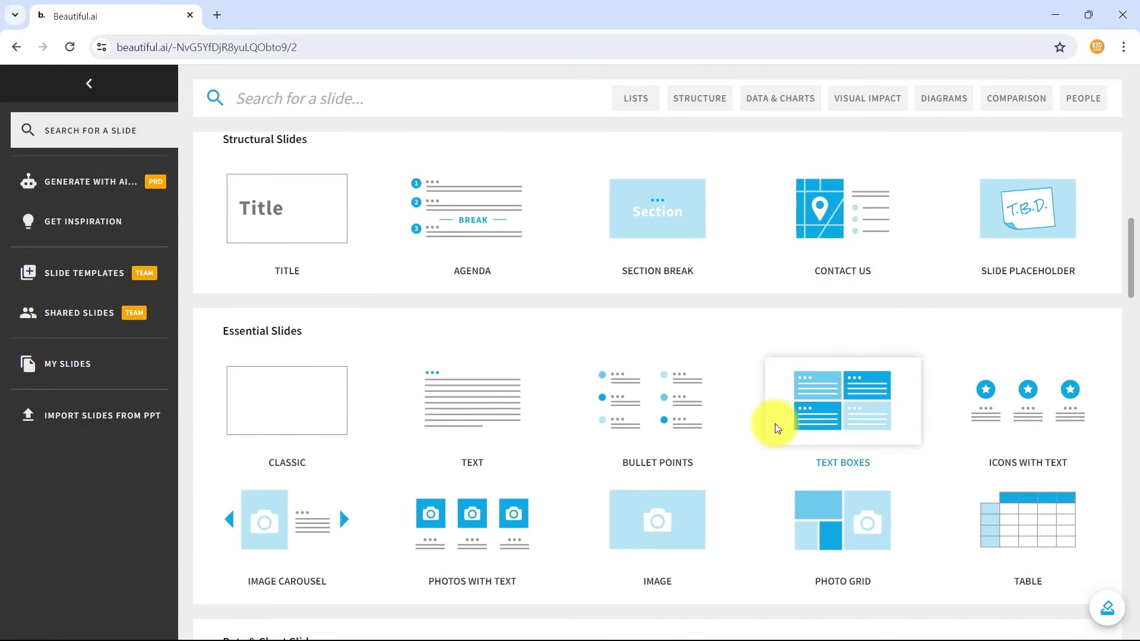
{"action": "scroll", "coordinate": [735, 537], "scroll_direction": "down", "scroll_amount": 5}
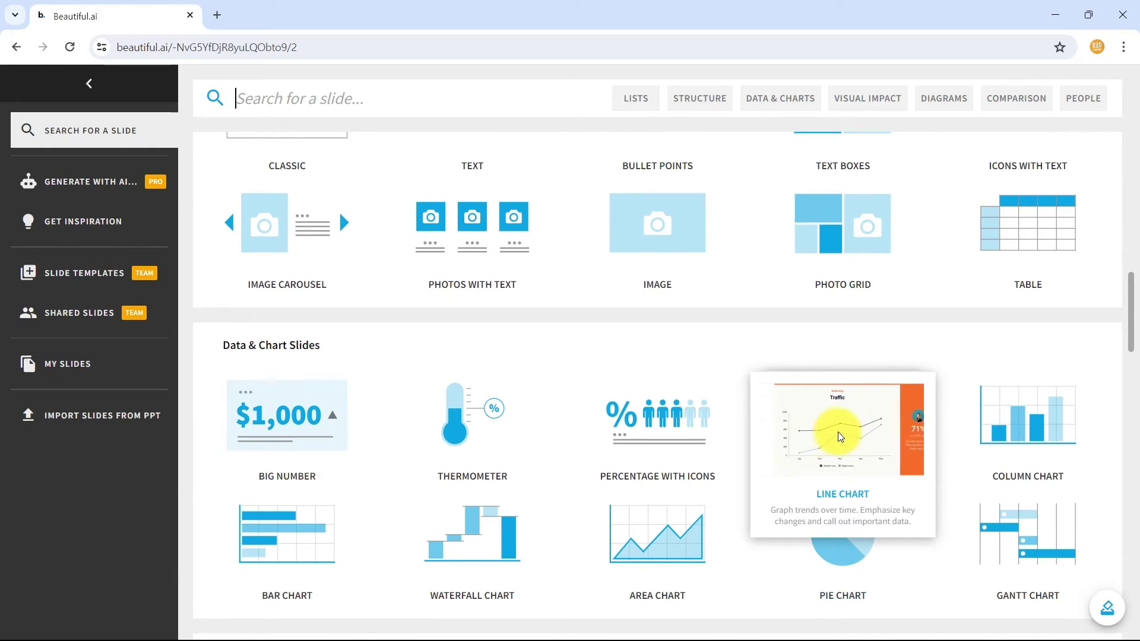
{"action": "left_click", "coordinate": [838, 432]}
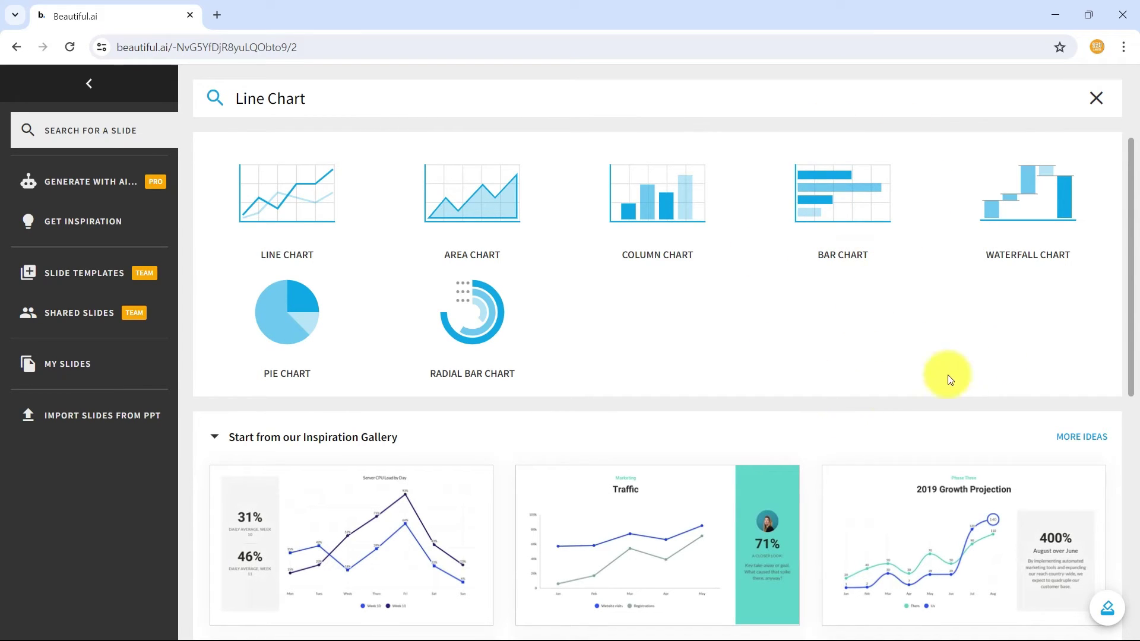
{"action": "scroll", "coordinate": [375, 479], "scroll_direction": "down", "scroll_amount": 1}
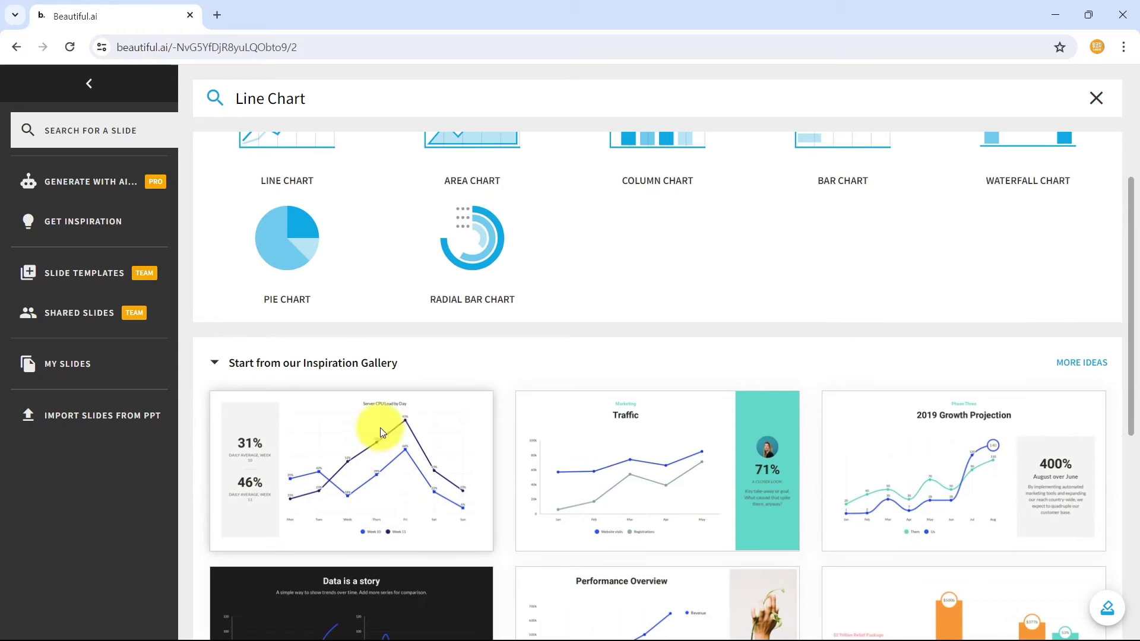
{"action": "scroll", "coordinate": [414, 590], "scroll_direction": "down", "scroll_amount": 2}
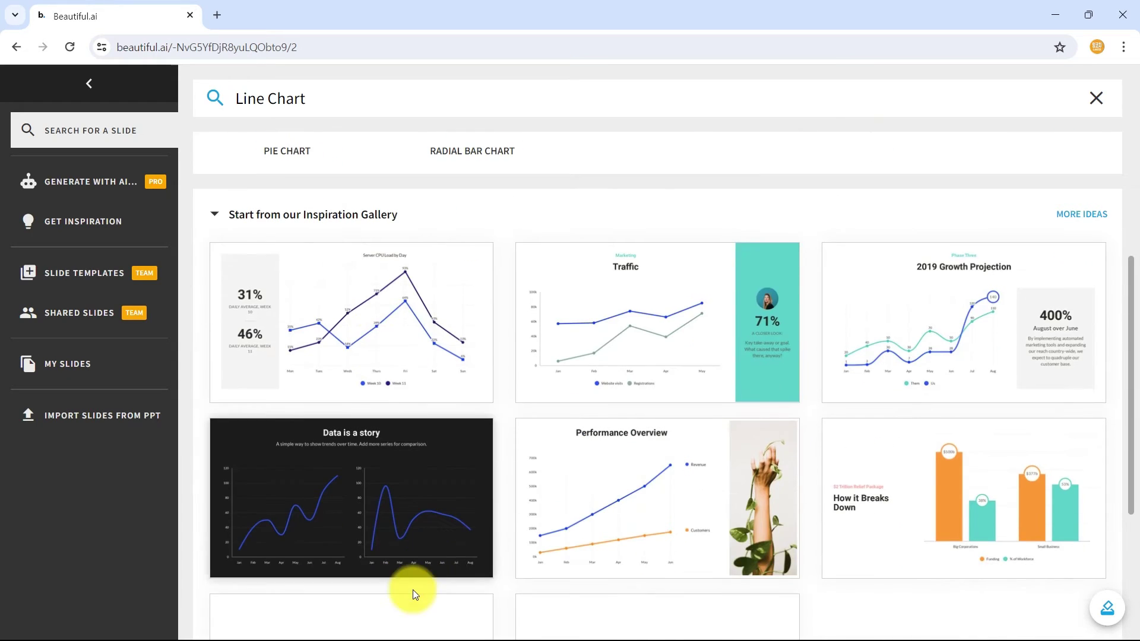
{"action": "left_click", "coordinate": [351, 492]}
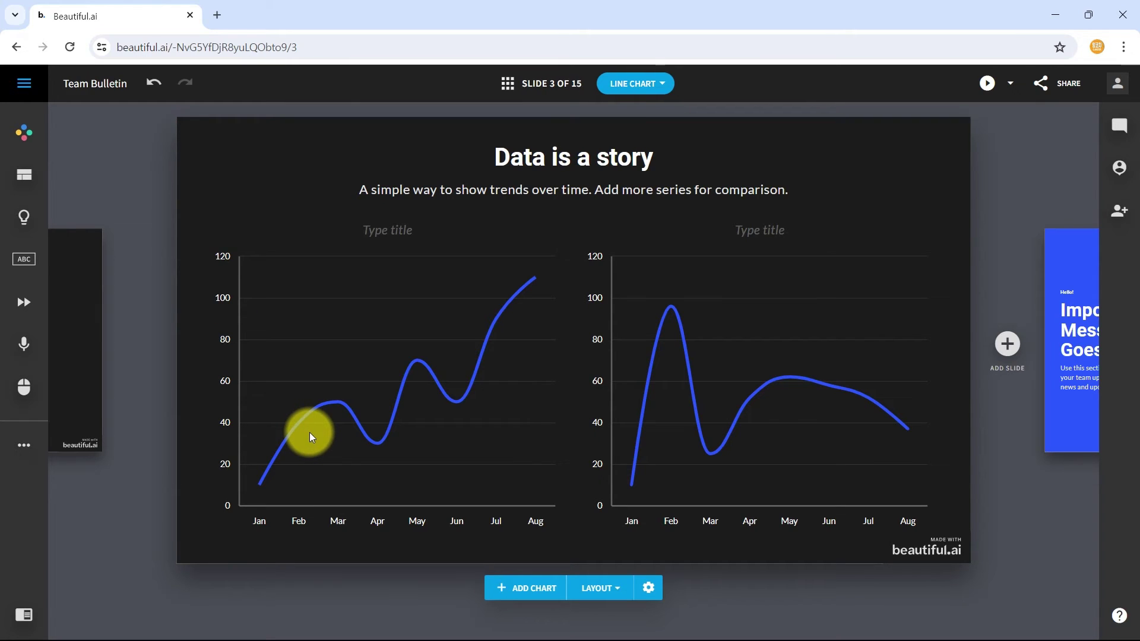
Step: Examine the data import sources for the left chart, such as CSV, and close the import dialog without importing
{"action": "left_click", "coordinate": [377, 507]}
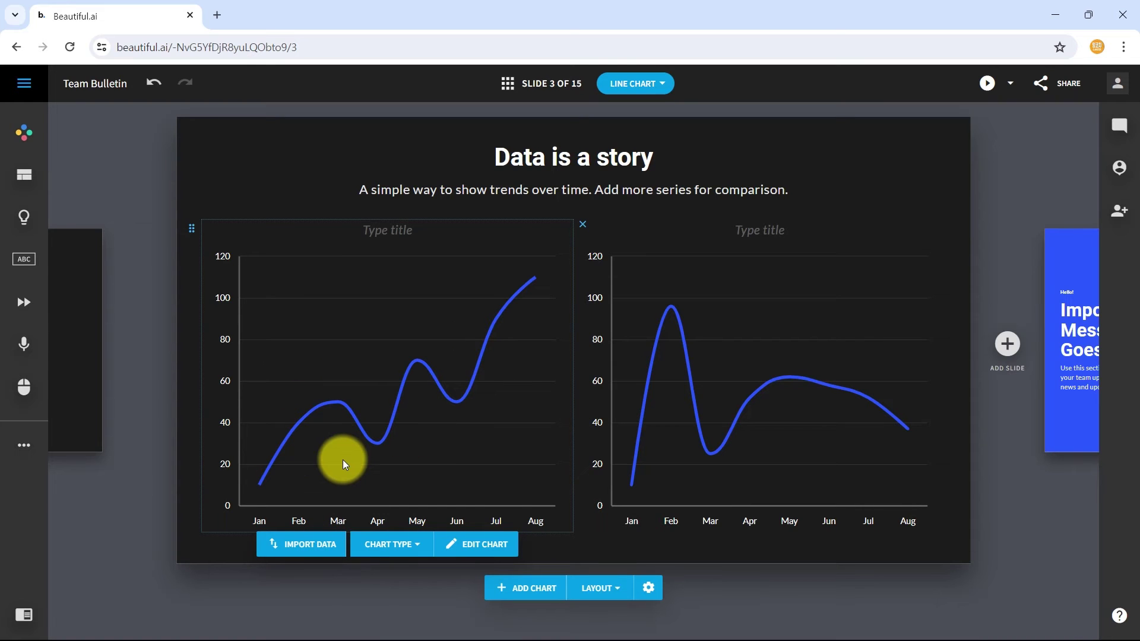
{"action": "left_click", "coordinate": [314, 547]}
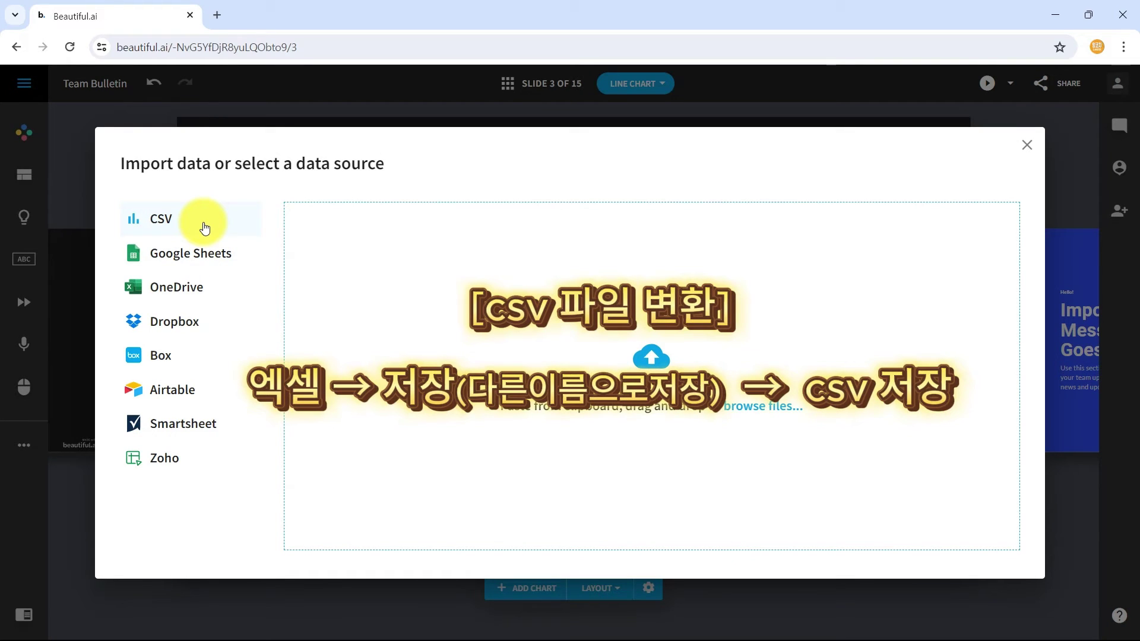
{"action": "left_click", "coordinate": [1027, 145]}
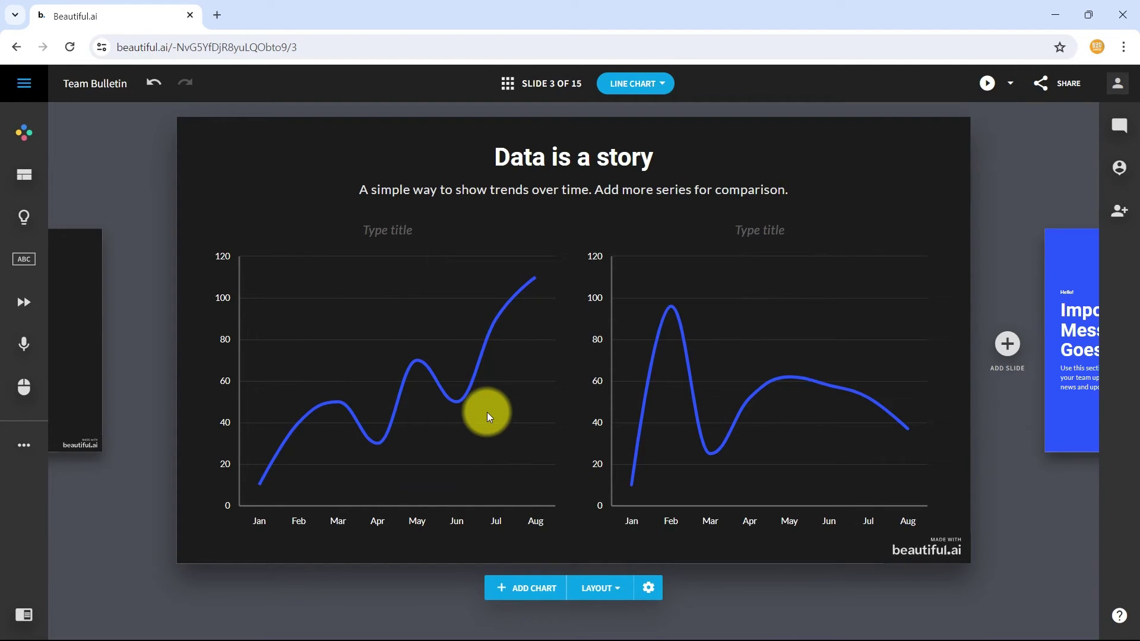
Step: Try the Column type on the left chart and set its chart type to Bar
{"action": "left_click", "coordinate": [396, 498]}
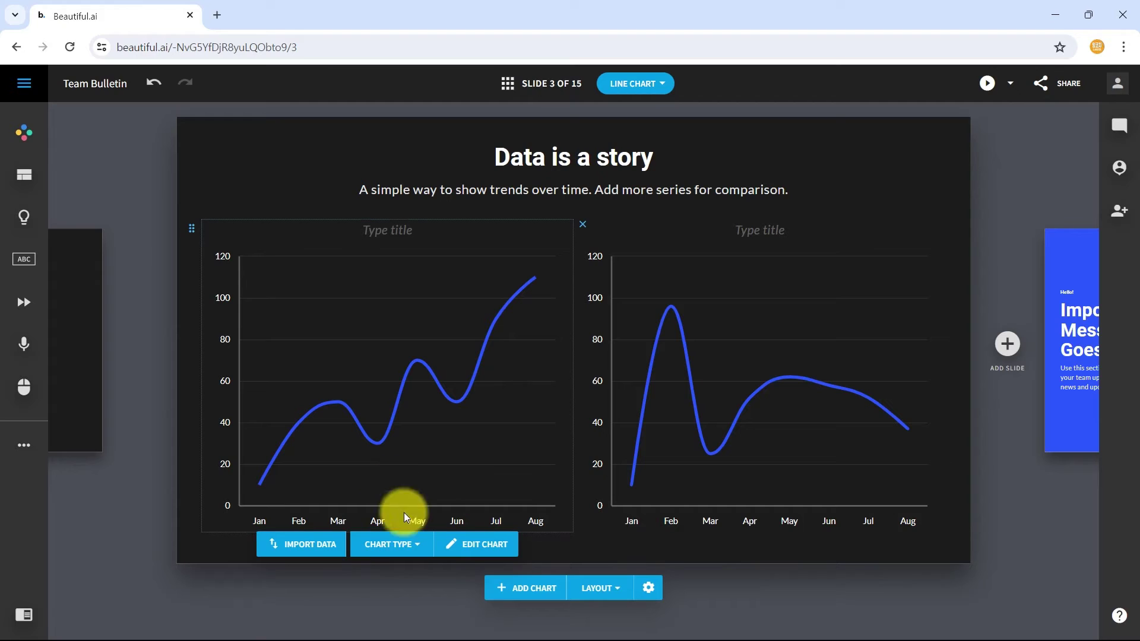
{"action": "left_click", "coordinate": [395, 555]}
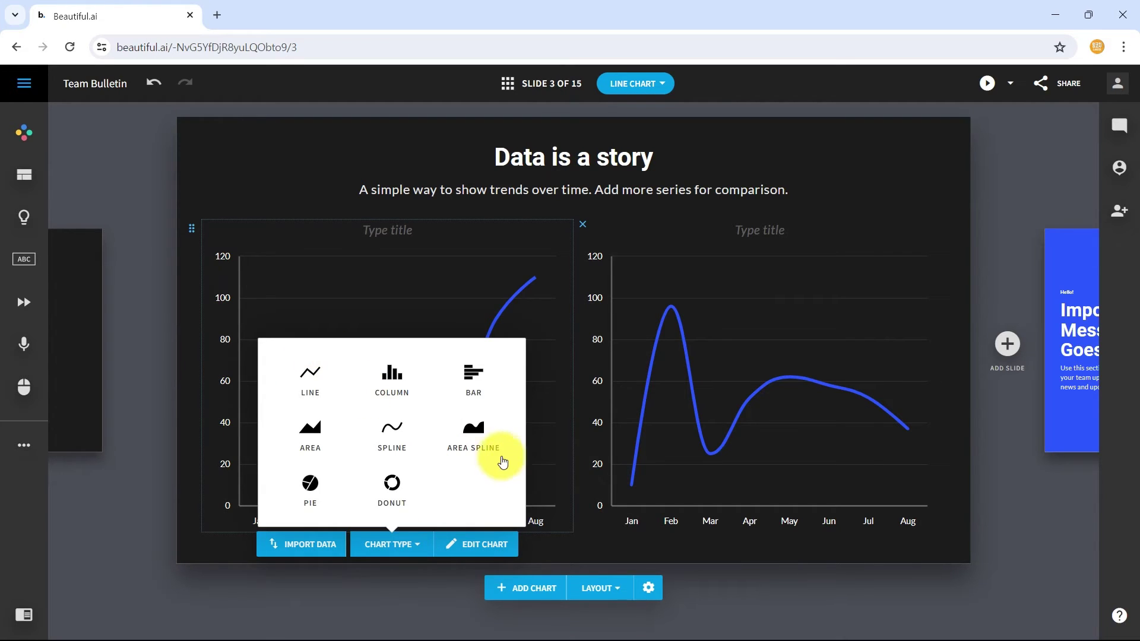
{"action": "left_click", "coordinate": [411, 410]}
{"action": "left_click", "coordinate": [395, 551]}
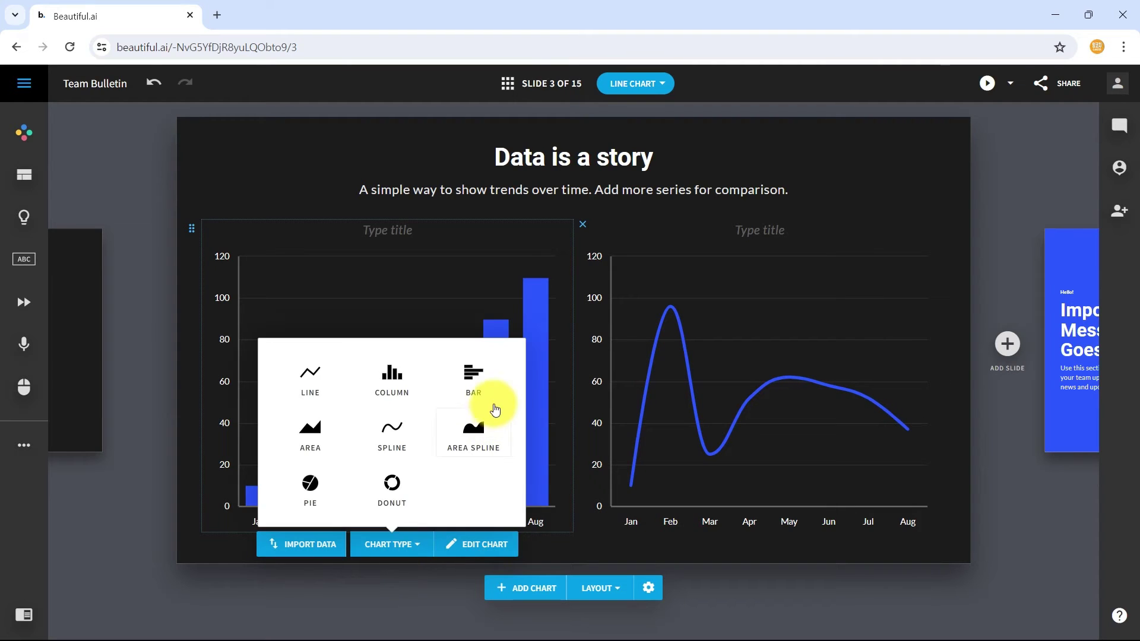
{"action": "left_click", "coordinate": [472, 375]}
Step: Add two more charts to the "Data is a story" slide
{"action": "left_click", "coordinate": [772, 462]}
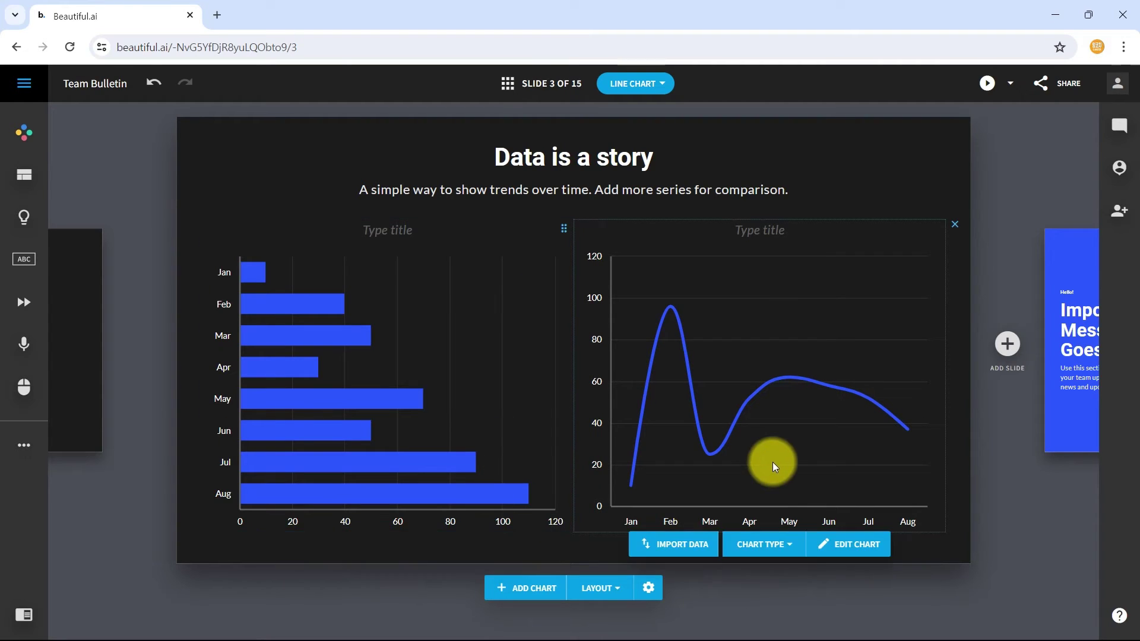
{"action": "left_click", "coordinate": [517, 589]}
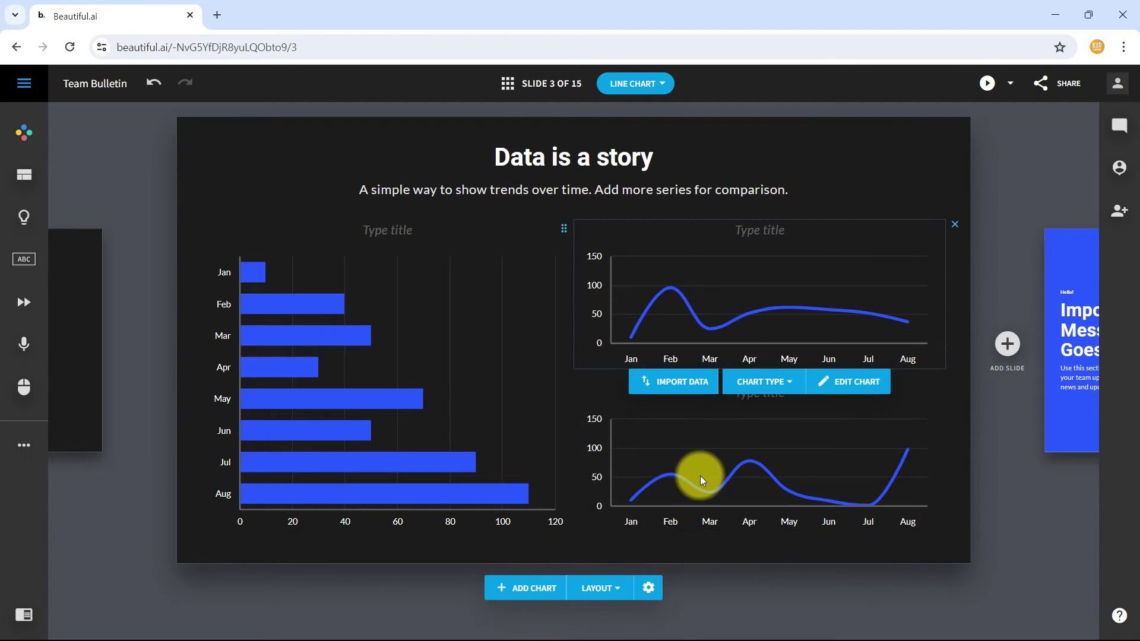
{"action": "left_click", "coordinate": [811, 453]}
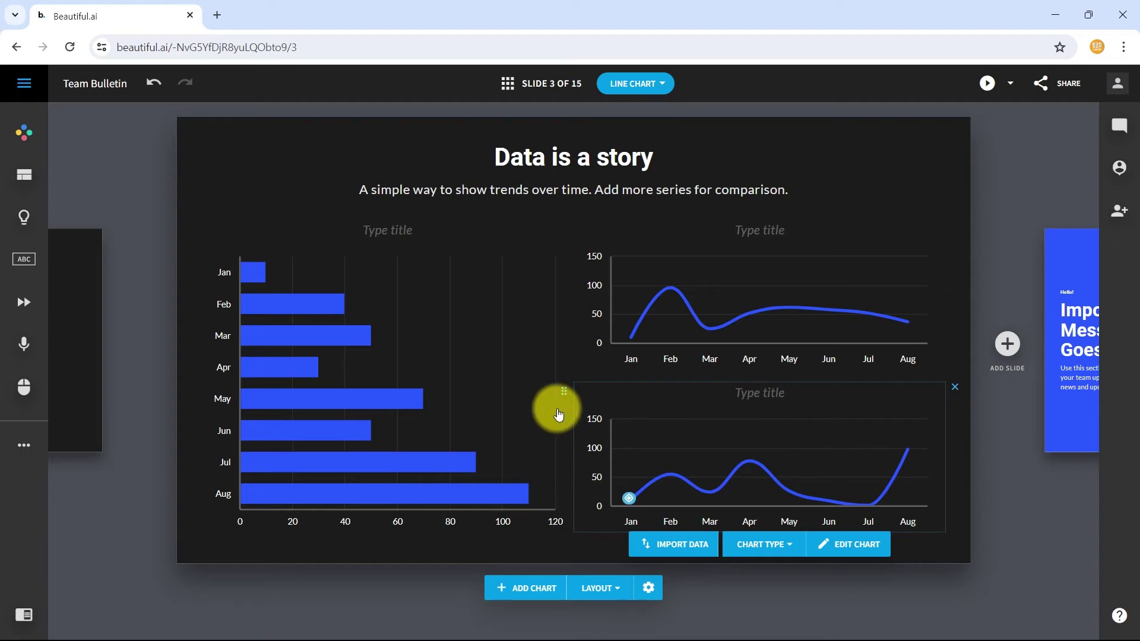
{"action": "left_click", "coordinate": [477, 355]}
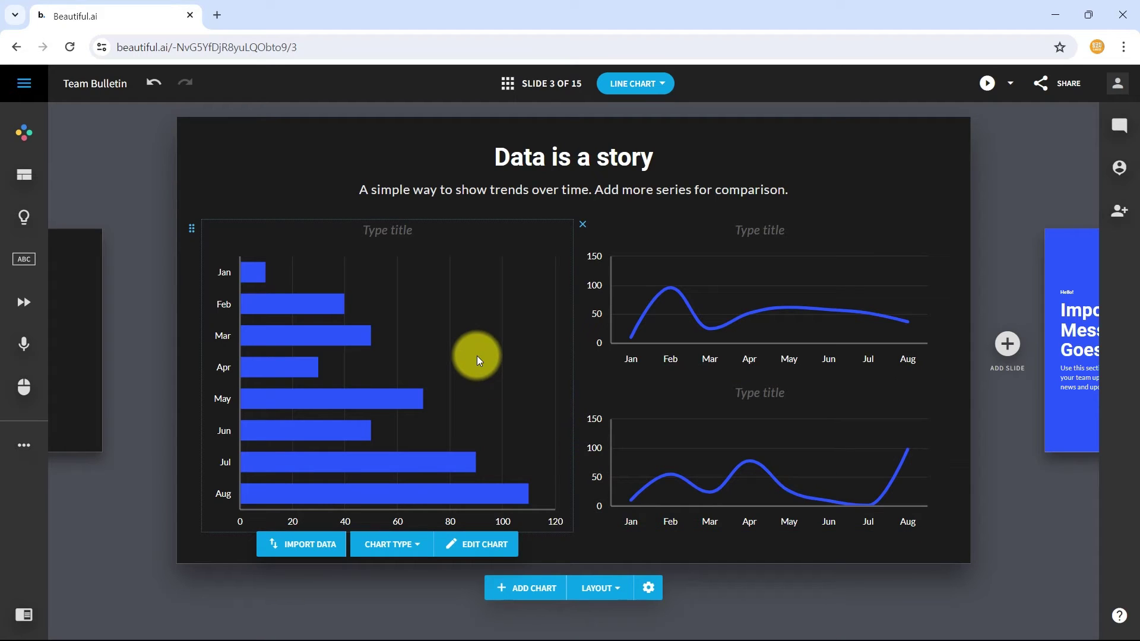
{"action": "left_click", "coordinate": [523, 589]}
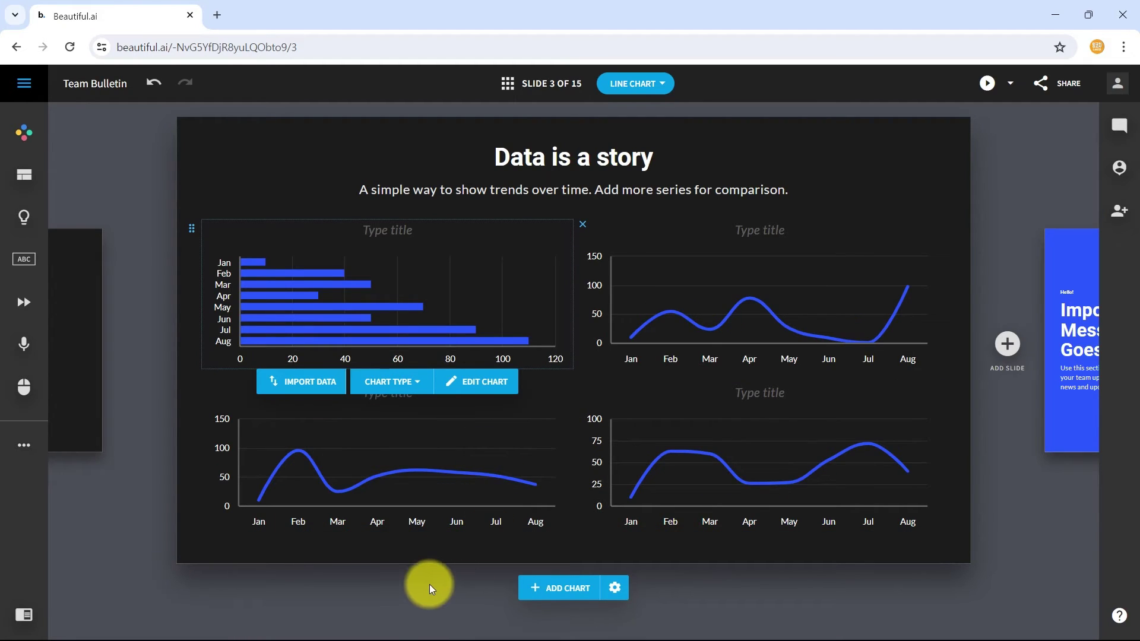
Step: Try to add a fifth chart to the "Data is a story" slide
{"action": "left_click", "coordinate": [401, 559]}
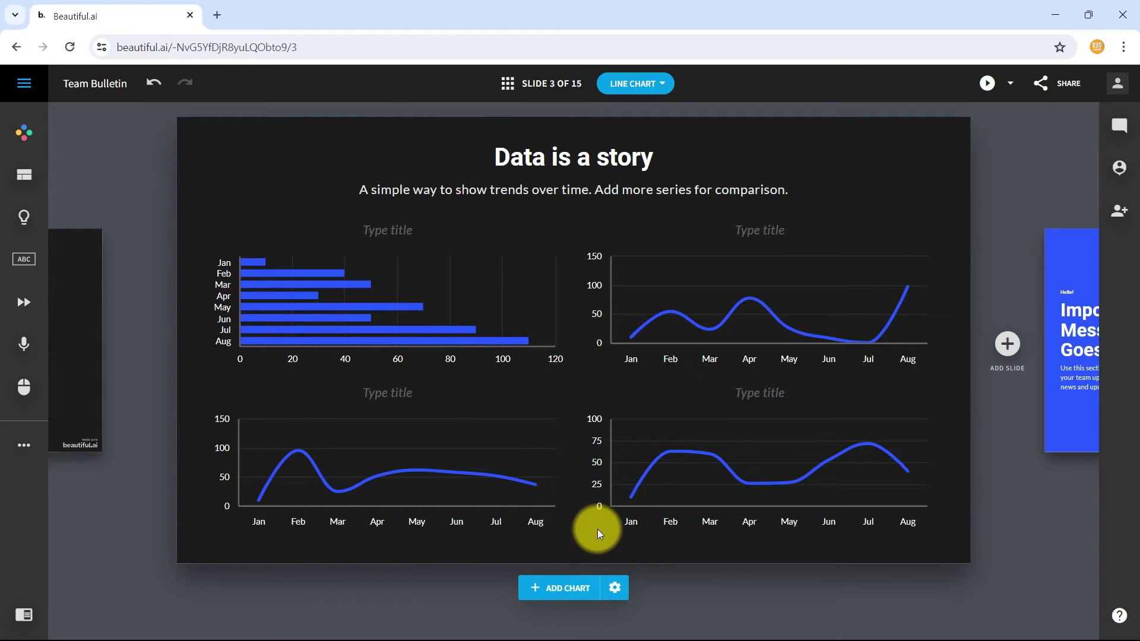
{"action": "left_click", "coordinate": [569, 591]}
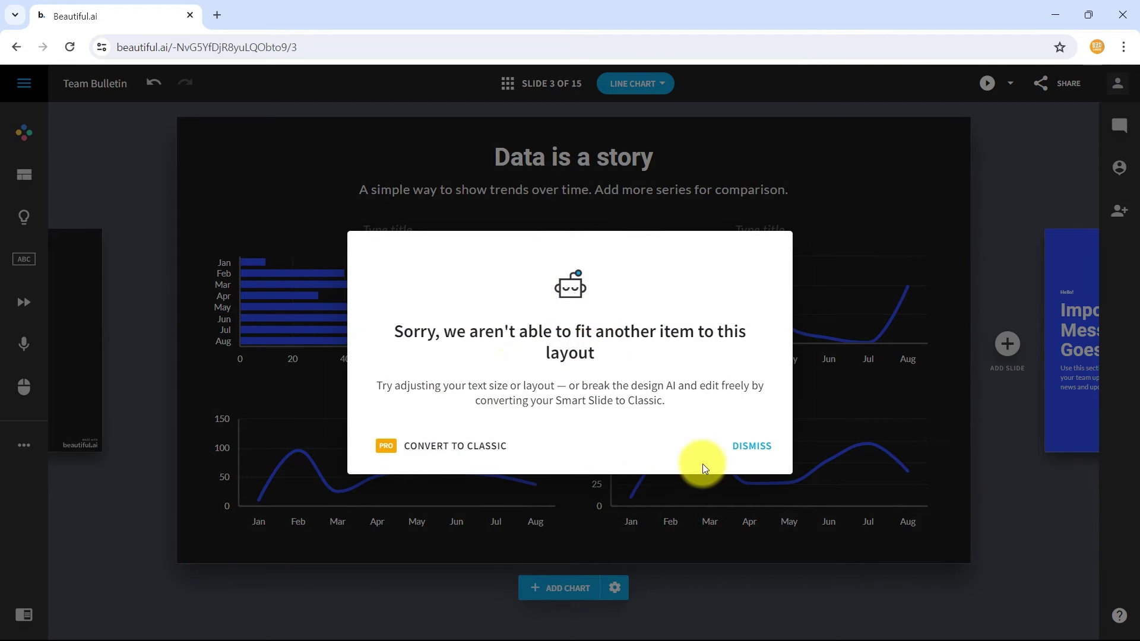
{"action": "left_click", "coordinate": [752, 446]}
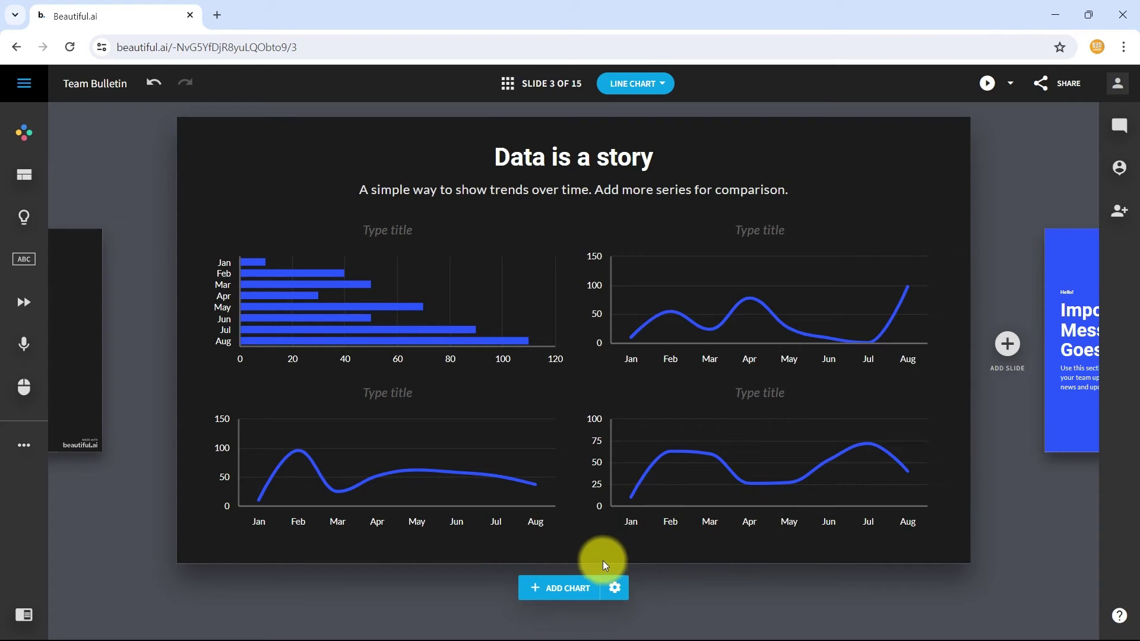
Step: Set the upper-right and lower-left charts on the "Data is a story" slide to Area and the lower-right chart to Line
{"action": "left_click", "coordinate": [404, 462]}
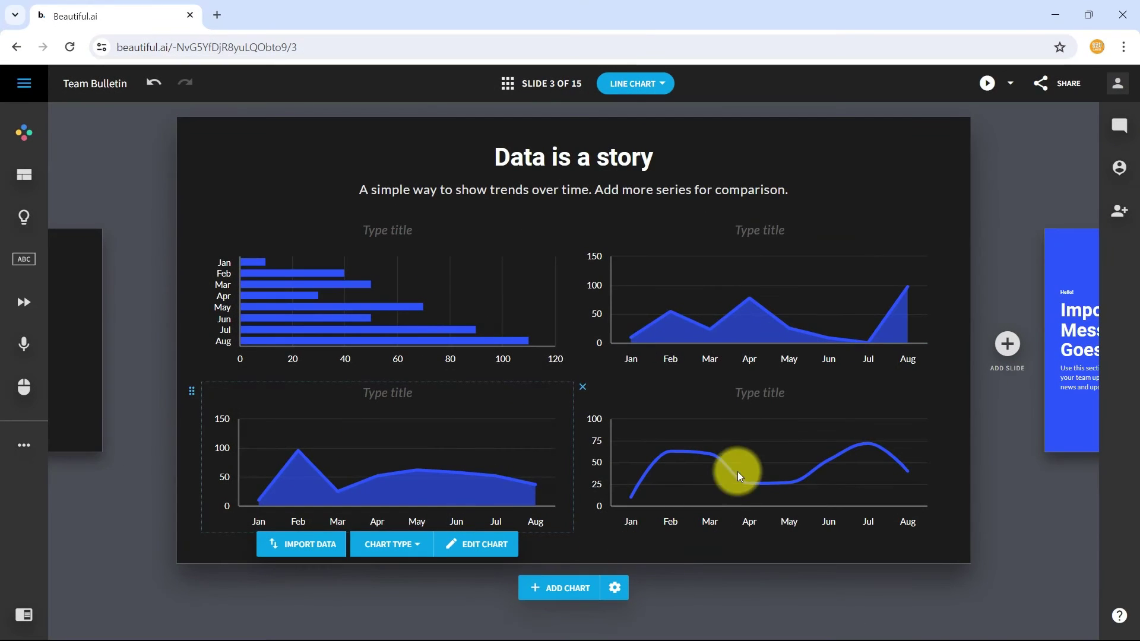
{"action": "left_click", "coordinate": [763, 476]}
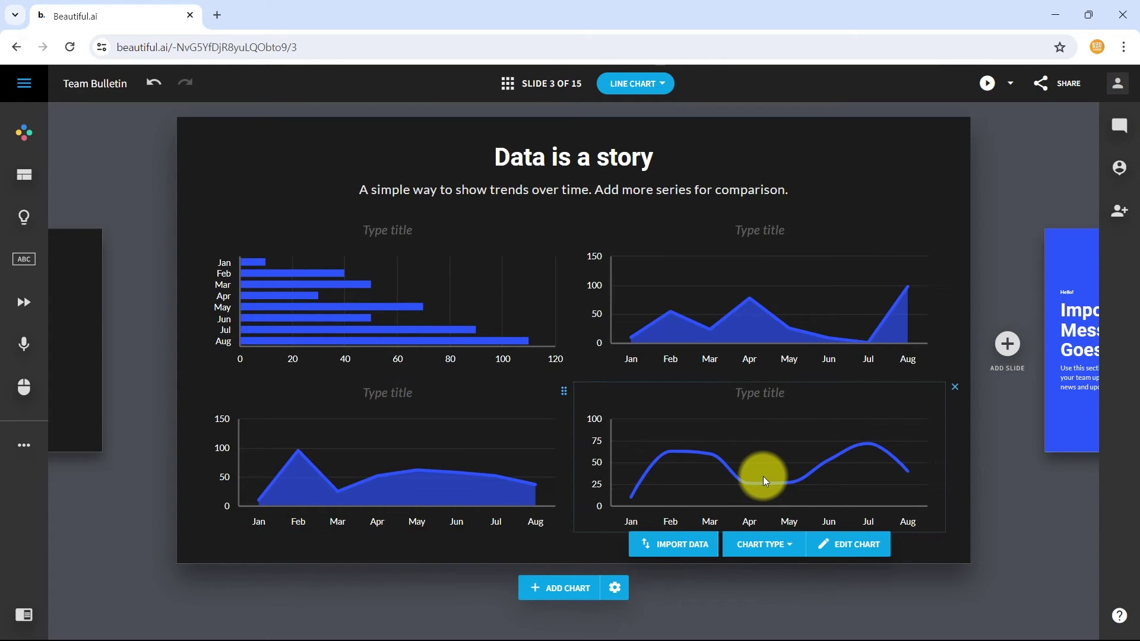
{"action": "left_click", "coordinate": [768, 544]}
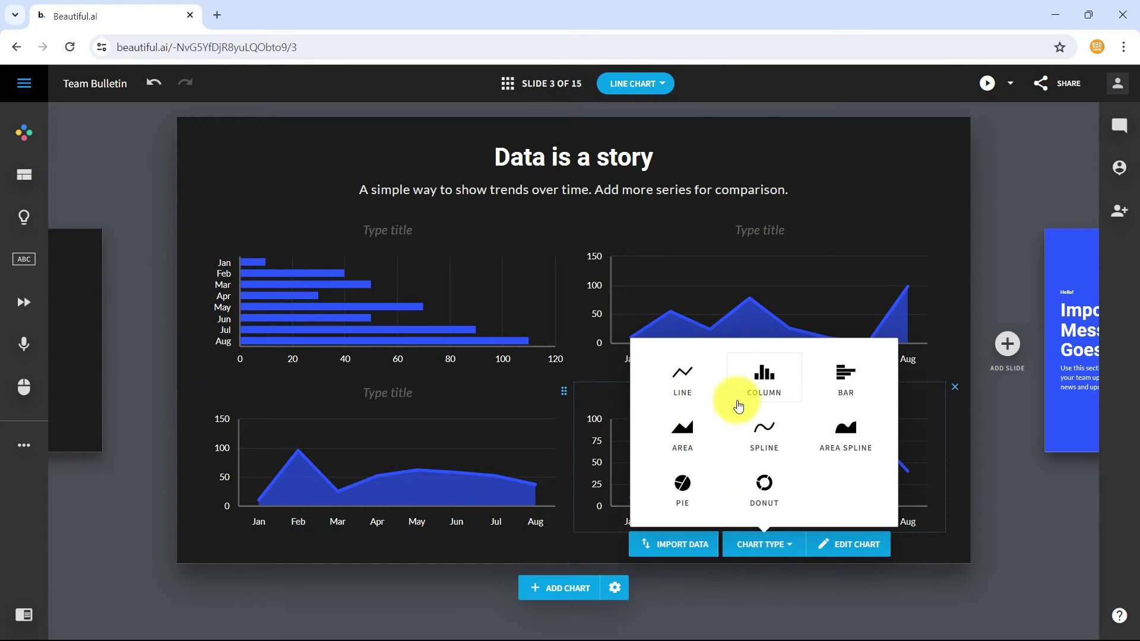
{"action": "left_click", "coordinate": [914, 499]}
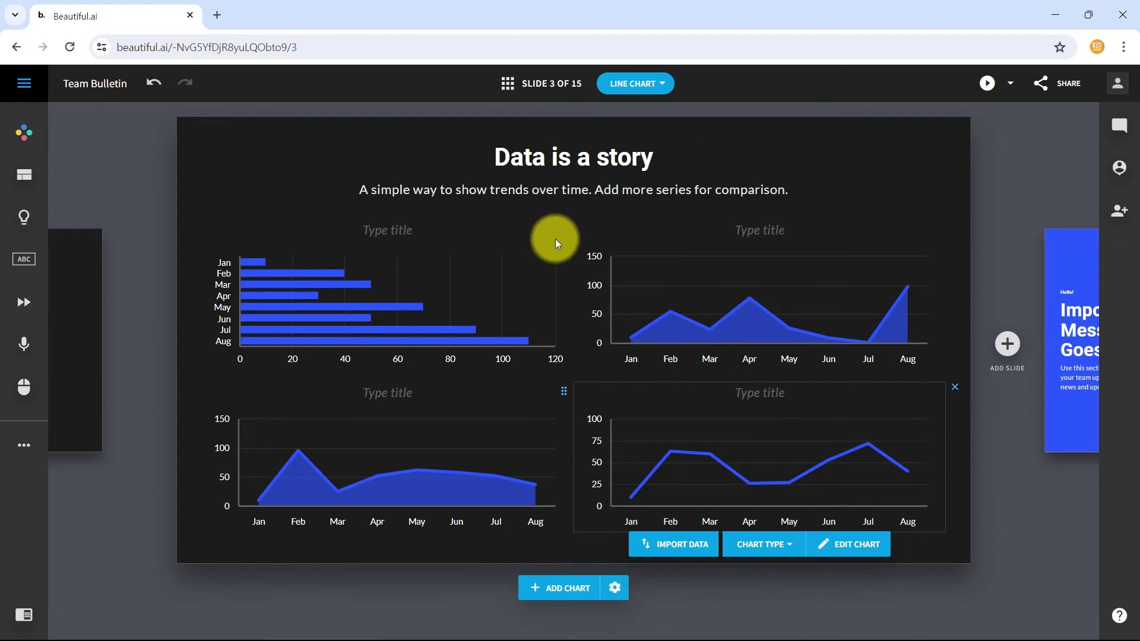
{"action": "left_click", "coordinate": [495, 155]}
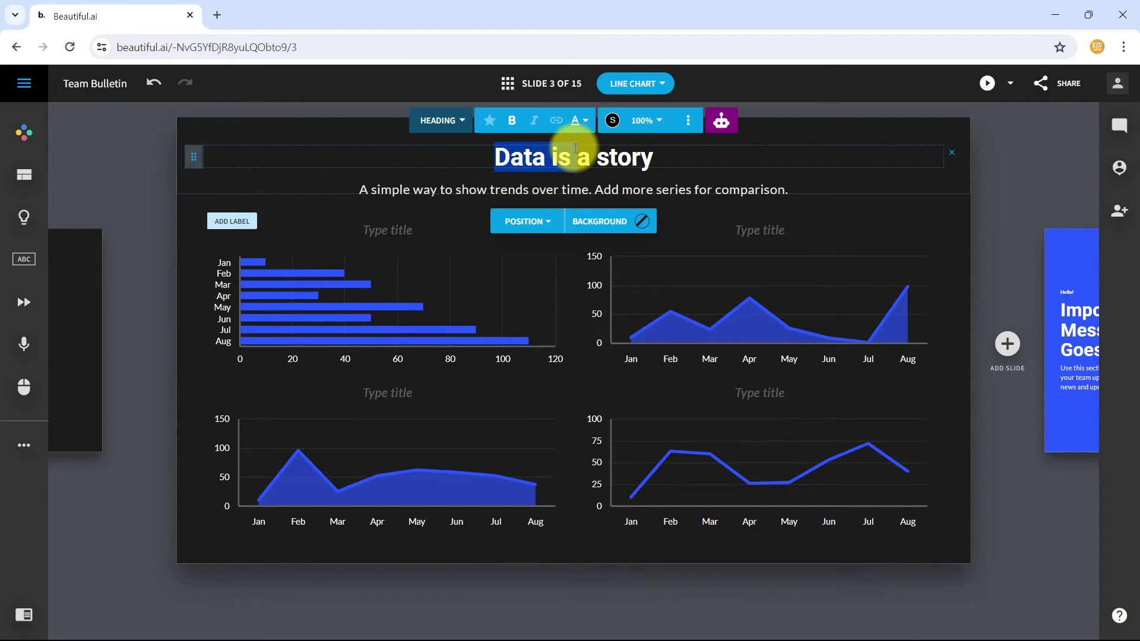
{"action": "left_click", "coordinate": [438, 188]}
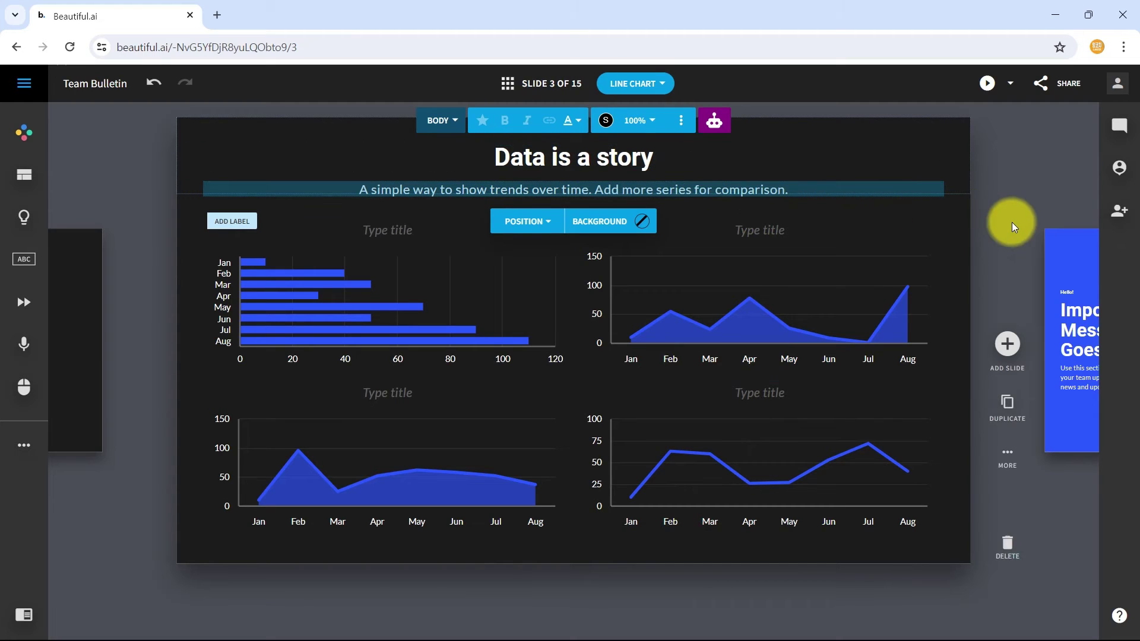
{"action": "left_click", "coordinate": [1031, 166]}
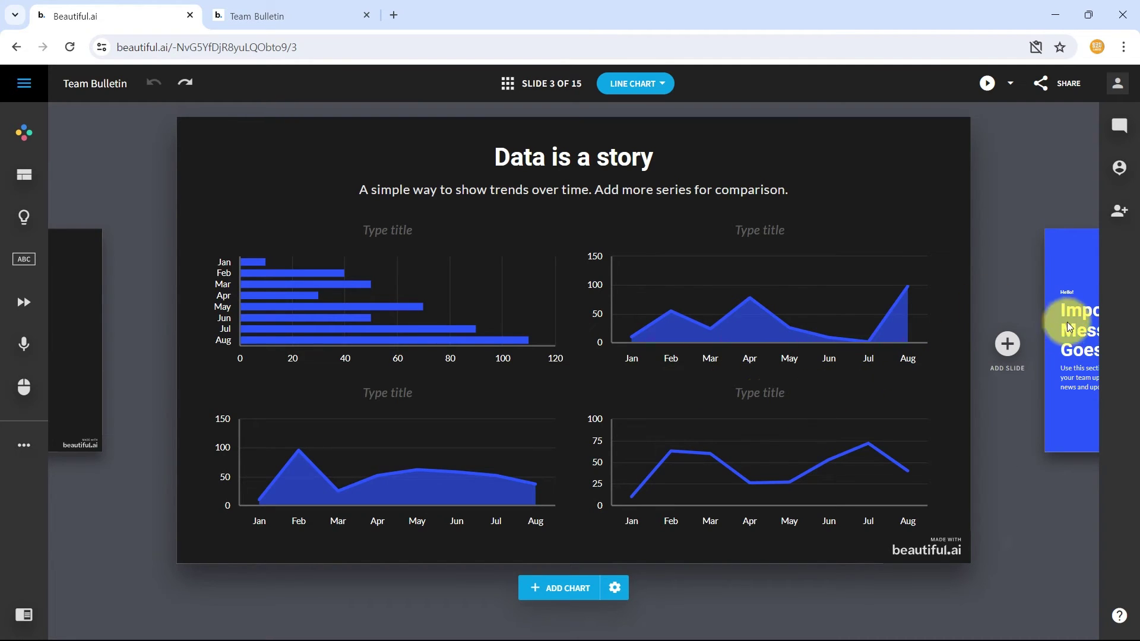
{"action": "mouse_move", "coordinate": [1016, 349]}
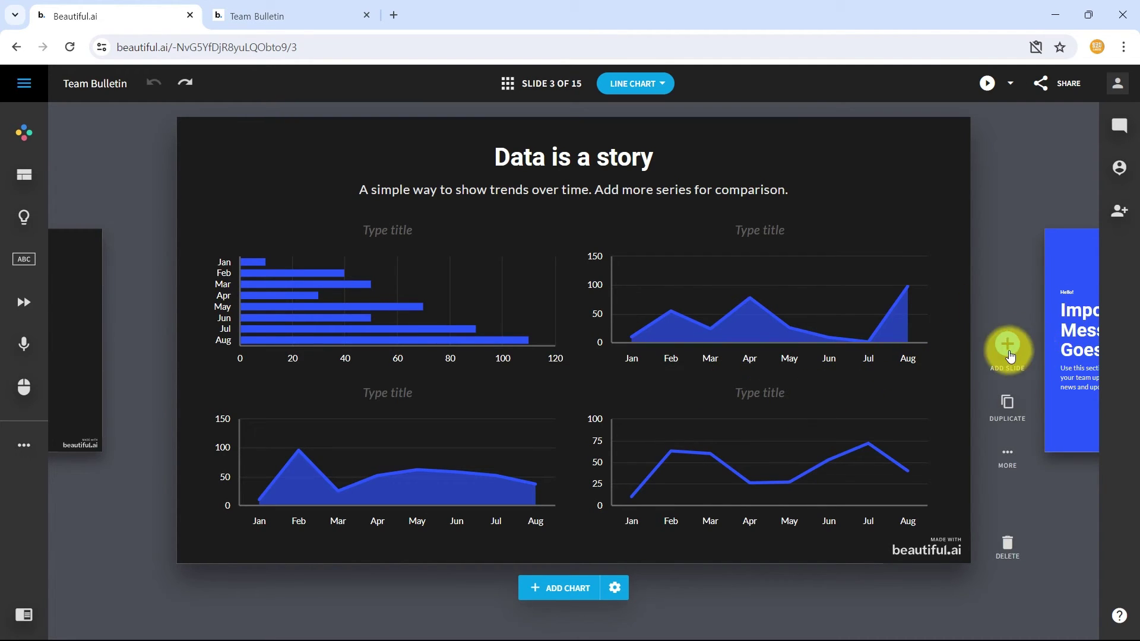
{"action": "left_click", "coordinate": [1008, 547]}
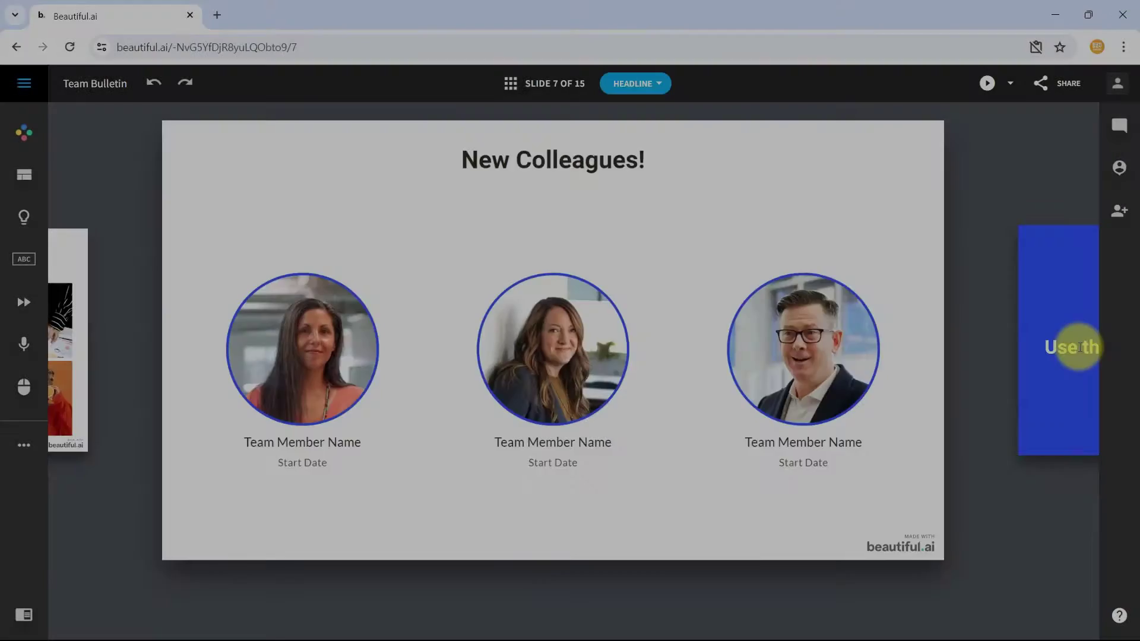
Step: On the Traffic slide, adjust Website visits to about 88k (Tu) and 103k (Su), and Registrations to about 17k (W), 50k (F) and 51k (Sa)
{"action": "left_click", "coordinate": [1073, 365]}
{"action": "left_click", "coordinate": [1085, 393]}
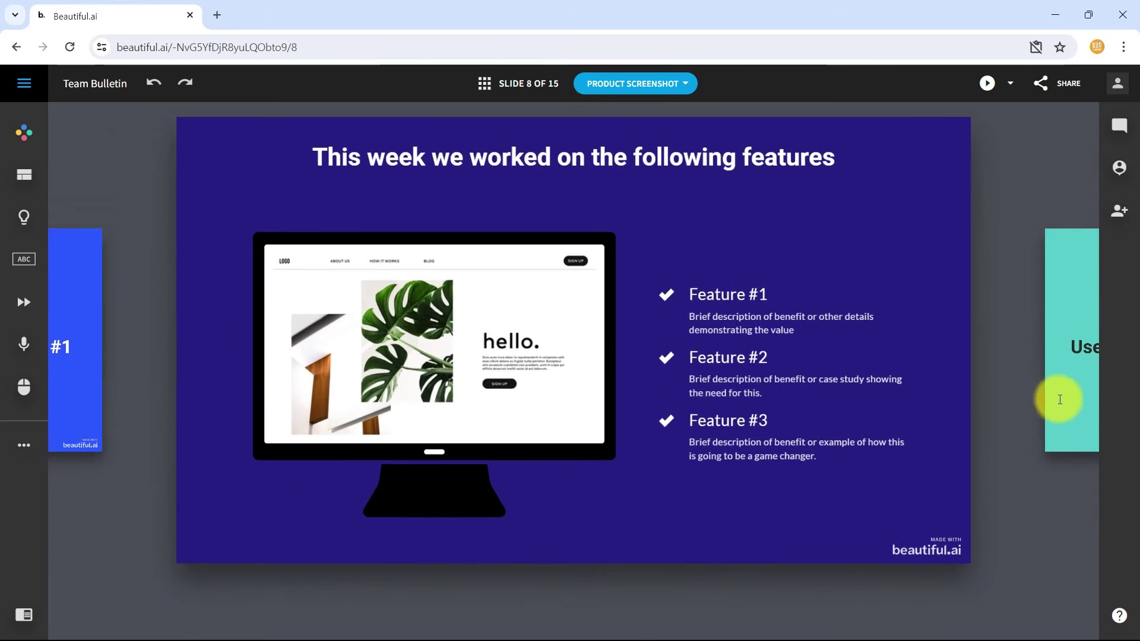
{"action": "left_click", "coordinate": [1106, 389]}
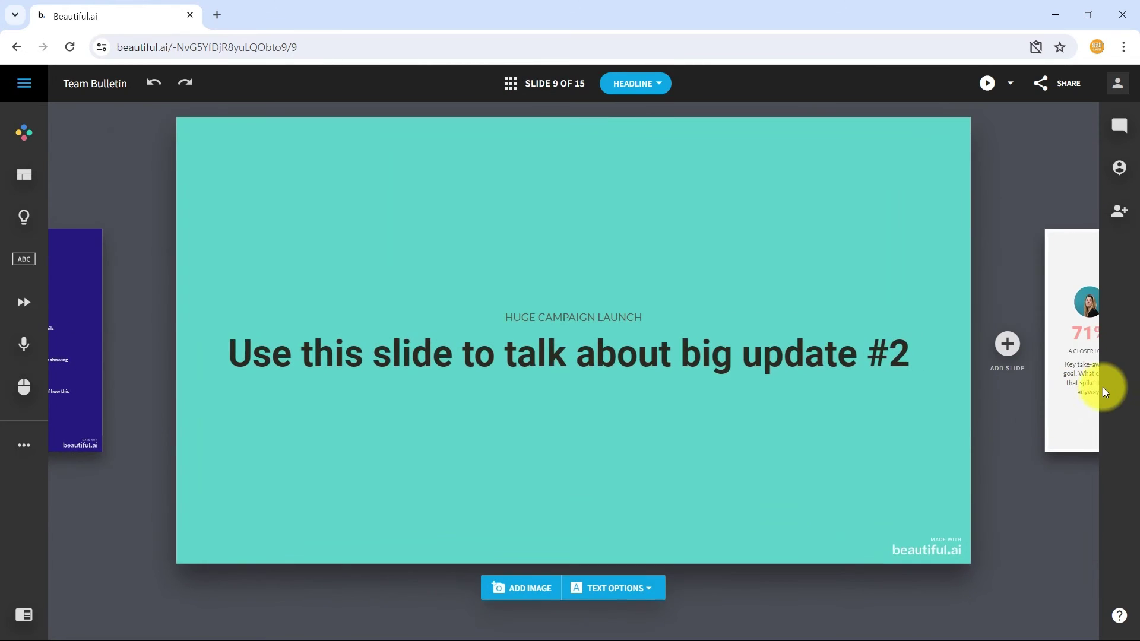
{"action": "left_click", "coordinate": [1109, 387]}
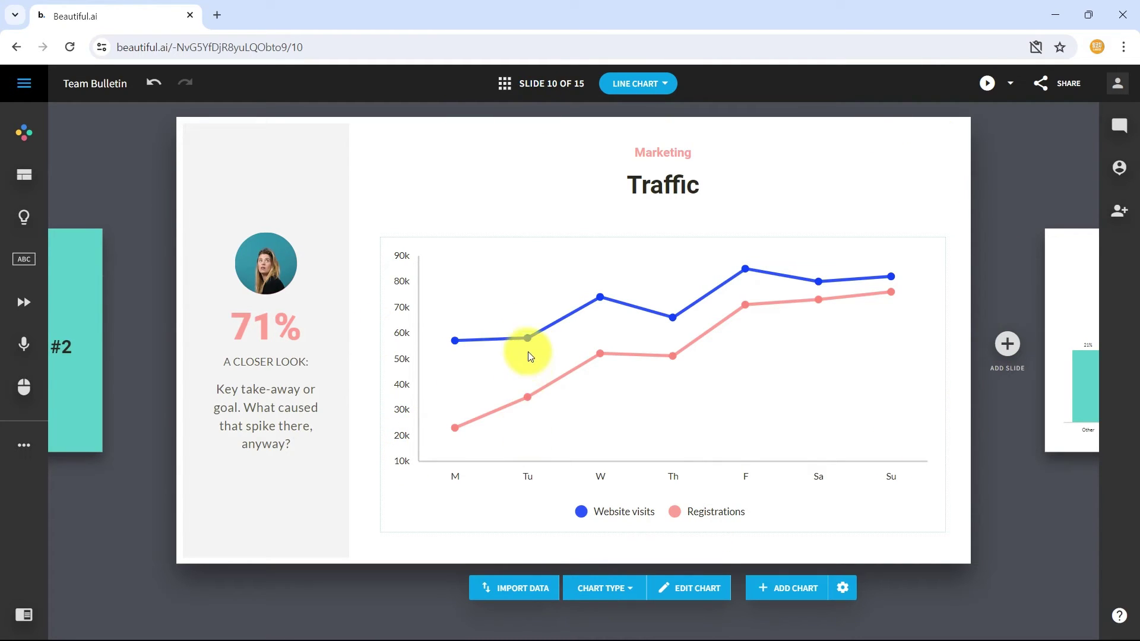
{"action": "left_click_drag", "start_coordinate": [527, 343], "coordinate": [520, 264]}
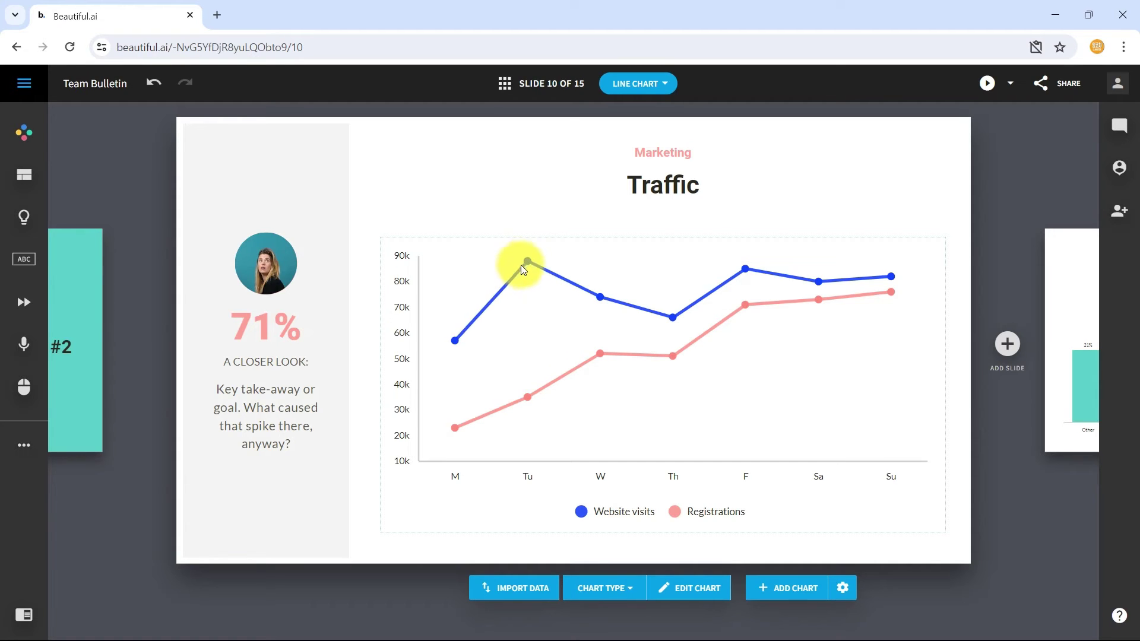
{"action": "left_click_drag", "start_coordinate": [602, 354], "coordinate": [603, 426]}
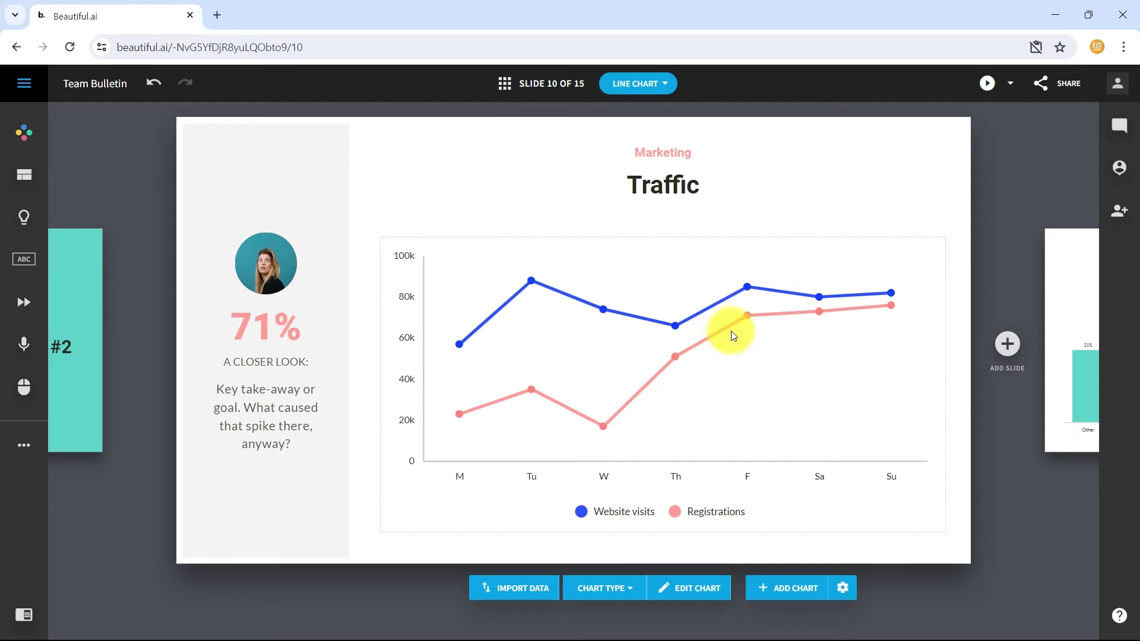
{"action": "left_click_drag", "start_coordinate": [746, 317], "coordinate": [756, 360]}
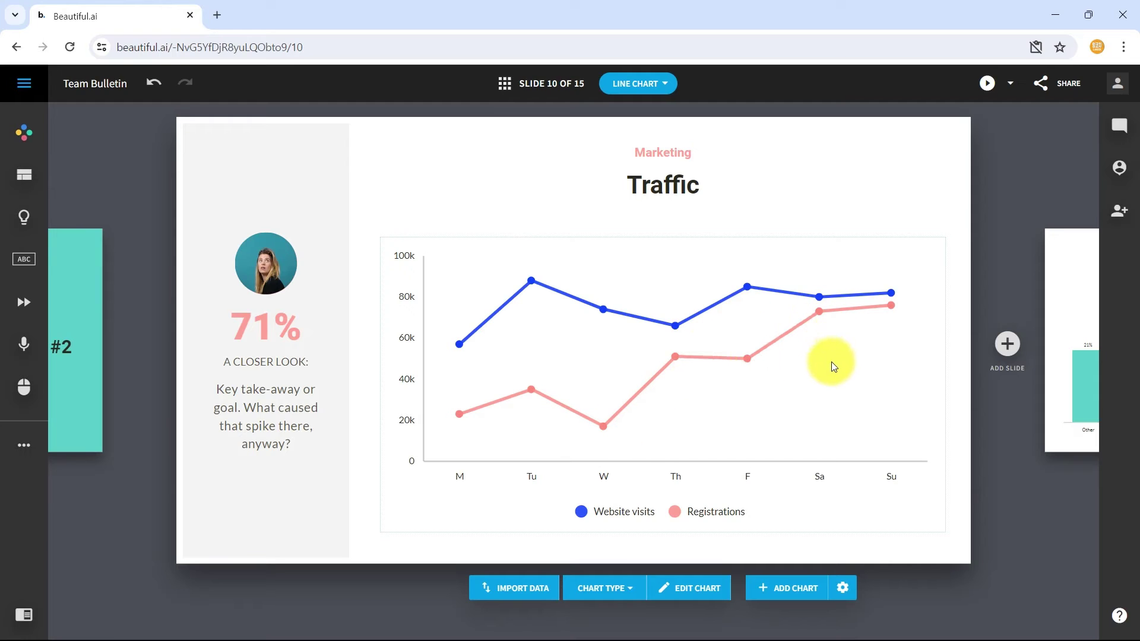
{"action": "left_click_drag", "start_coordinate": [819, 310], "coordinate": [820, 356]}
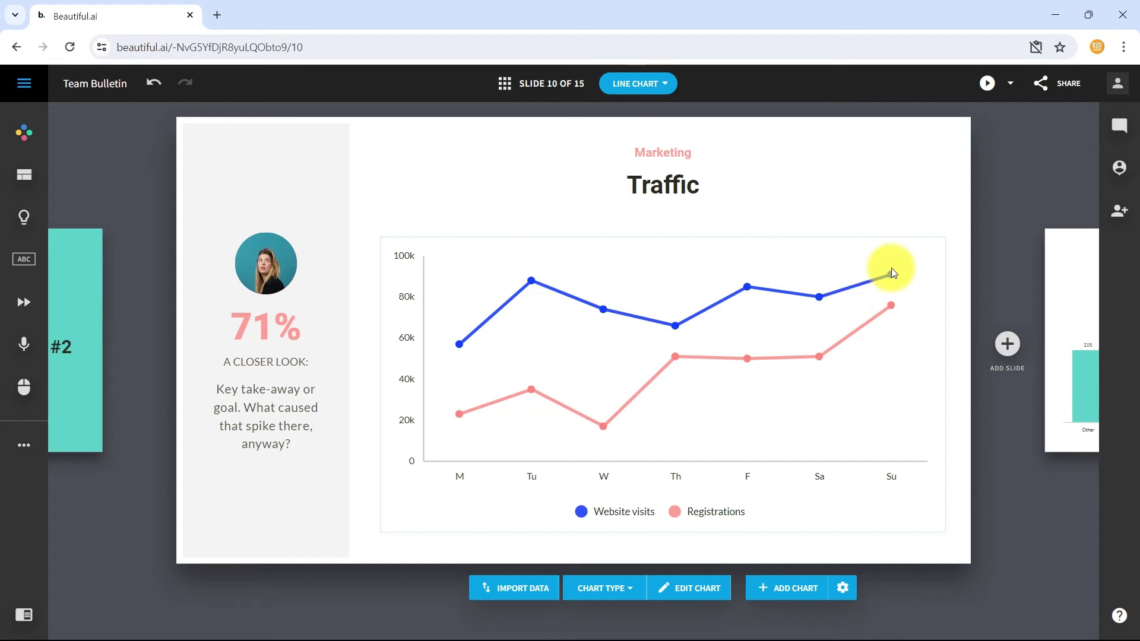
{"action": "left_click_drag", "start_coordinate": [892, 280], "coordinate": [889, 268]}
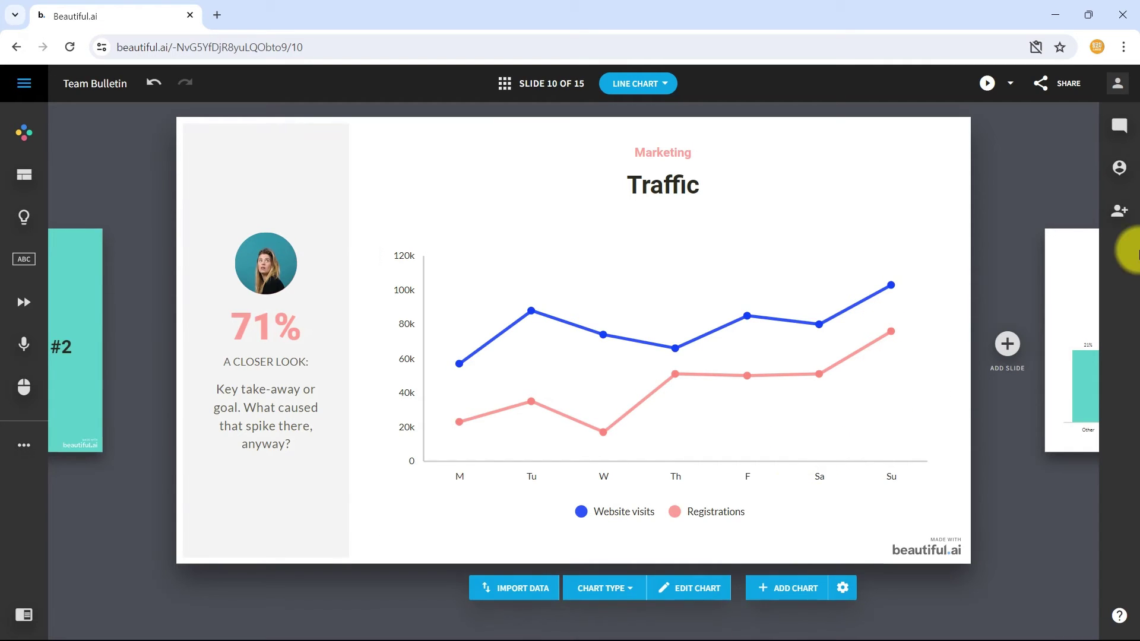
Step: Go to the OS Distribution slide and change its column chart to the Bar type
{"action": "left_click", "coordinate": [1074, 280]}
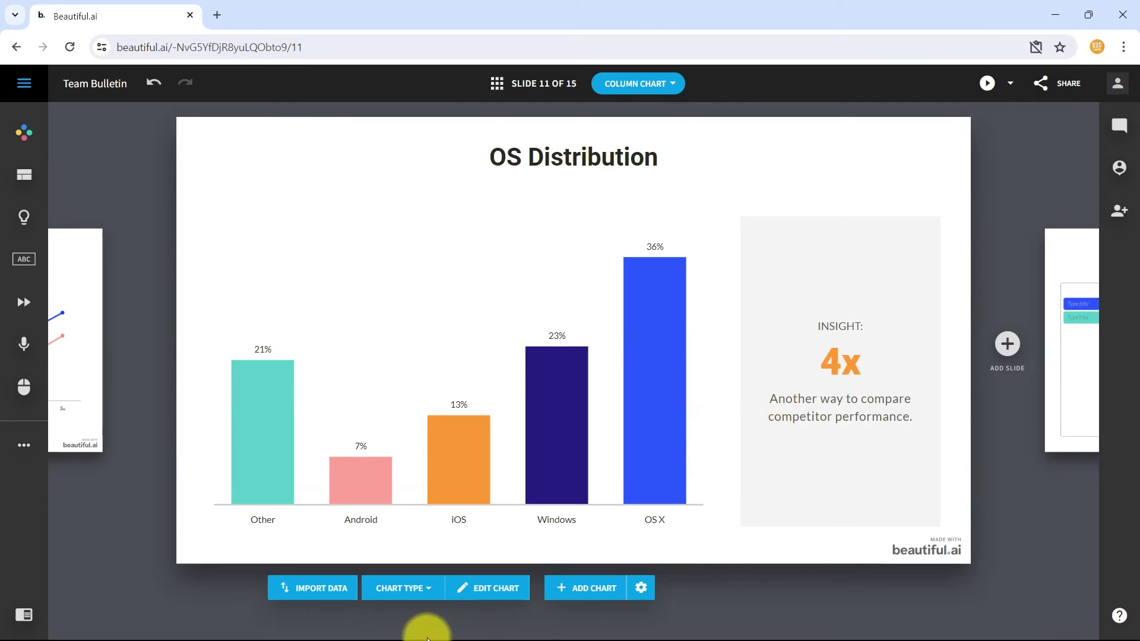
{"action": "left_click", "coordinate": [404, 588]}
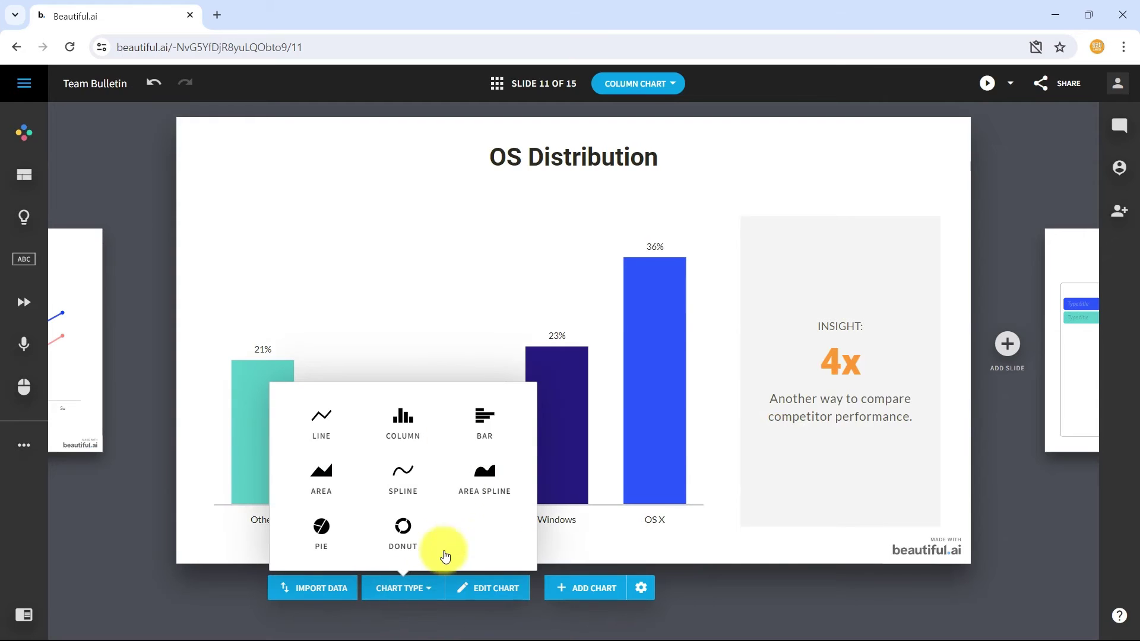
{"action": "left_click", "coordinate": [484, 419]}
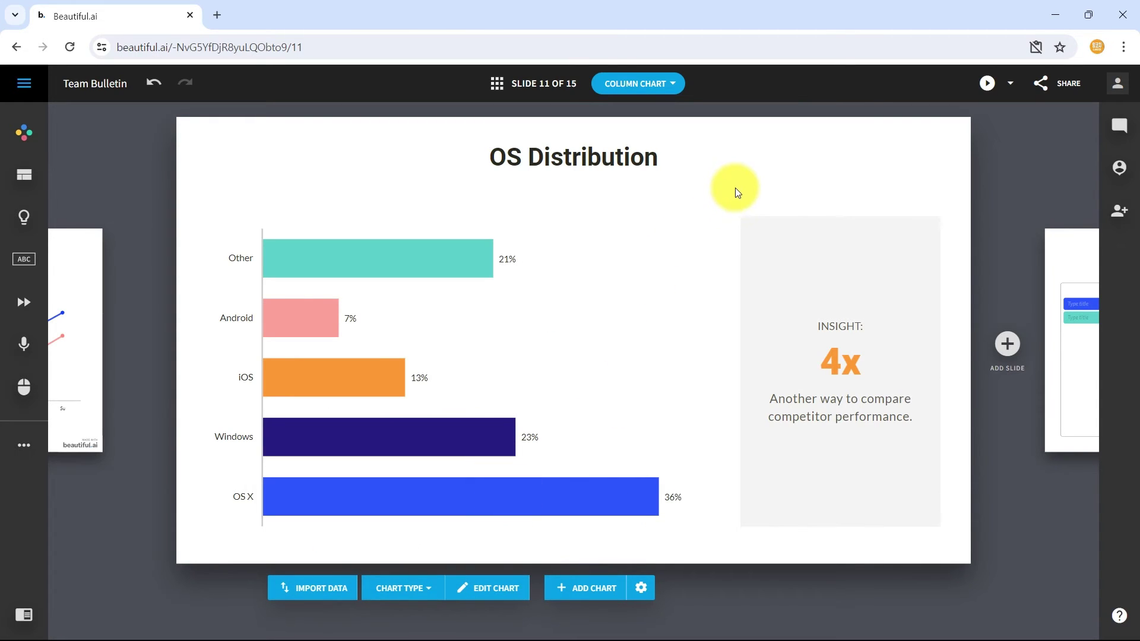
{"action": "mouse_move", "coordinate": [491, 260]}
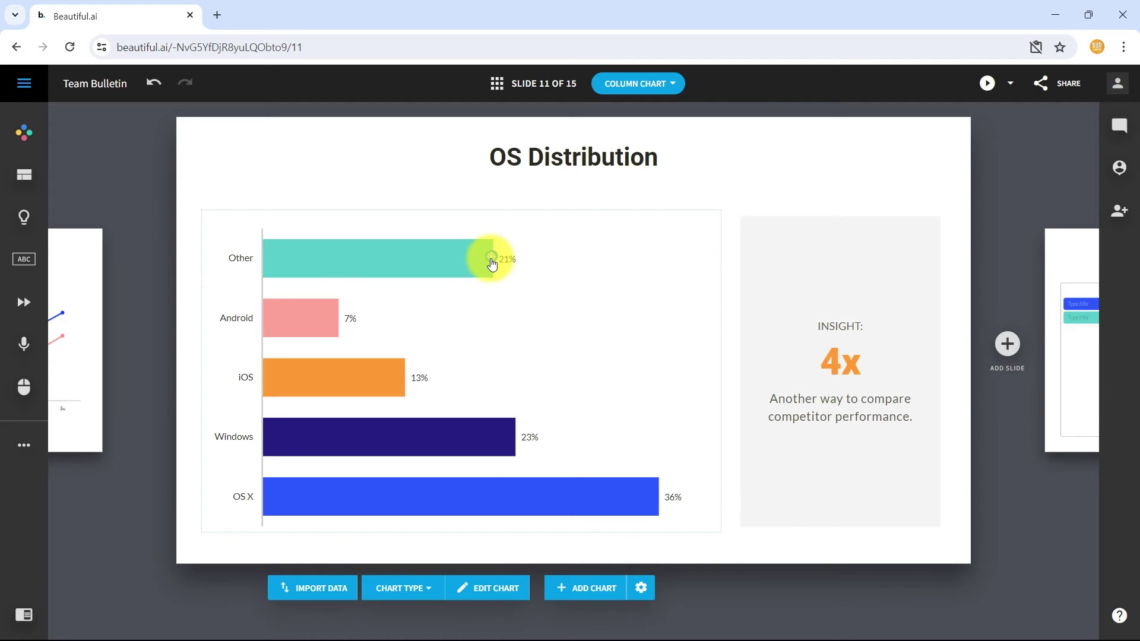